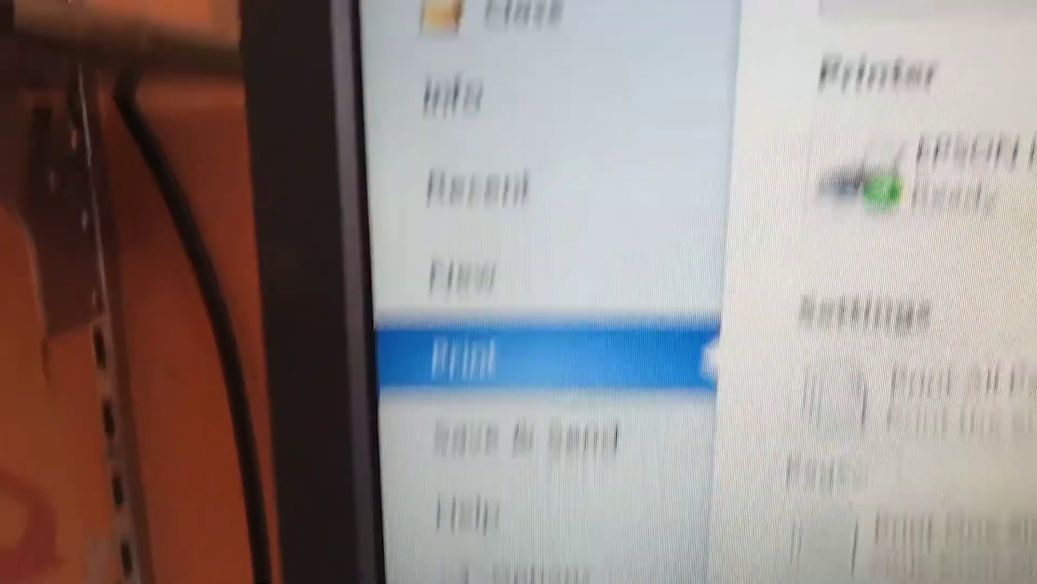
Print the finished six-box document, then return to the Windows desktop
left_click(751, 330)
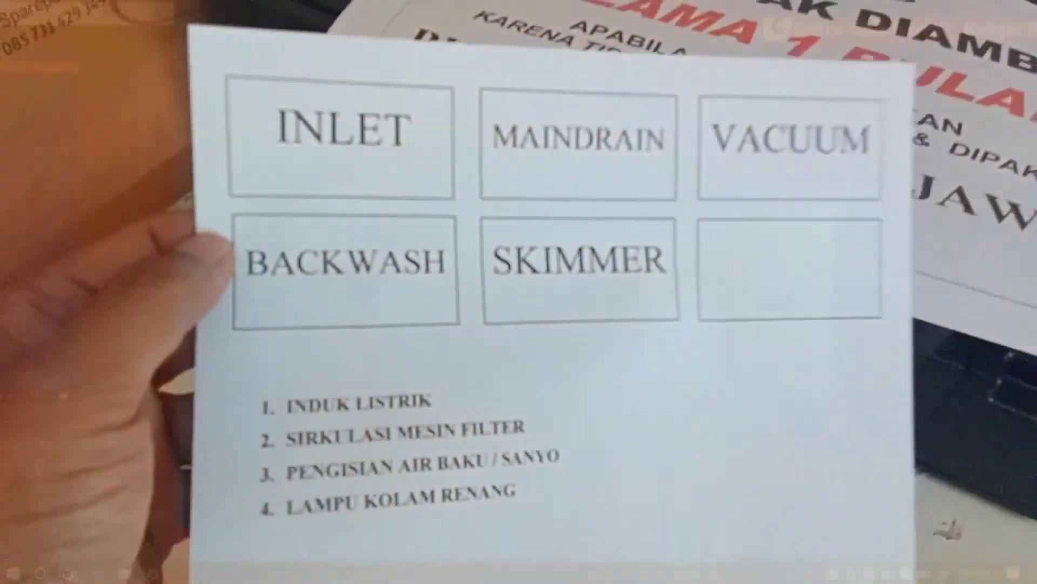
left_click(182, 574)
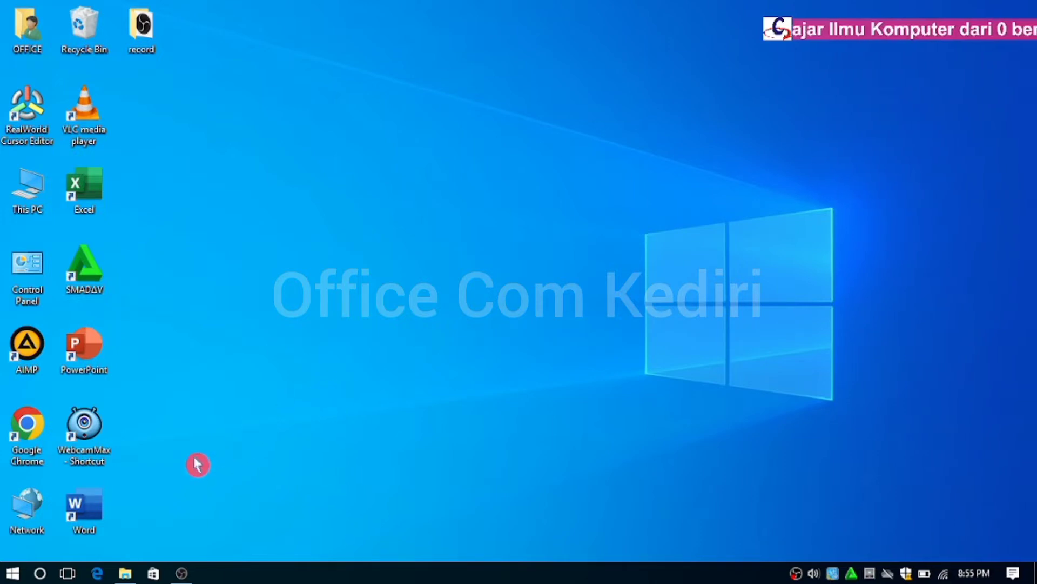
Launch Microsoft Word from its desktop shortcut
left_click(114, 509)
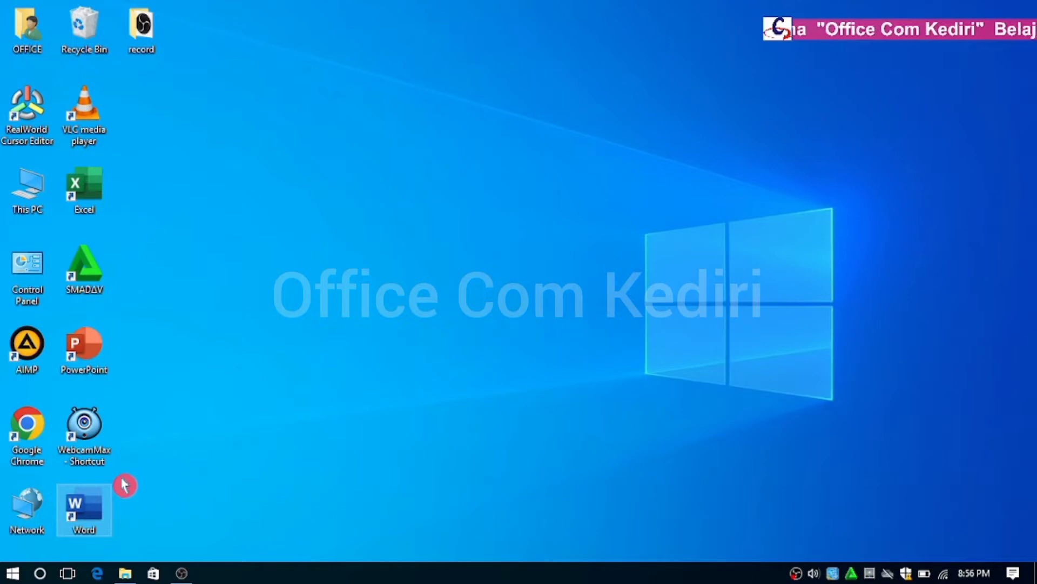
left_click(100, 496)
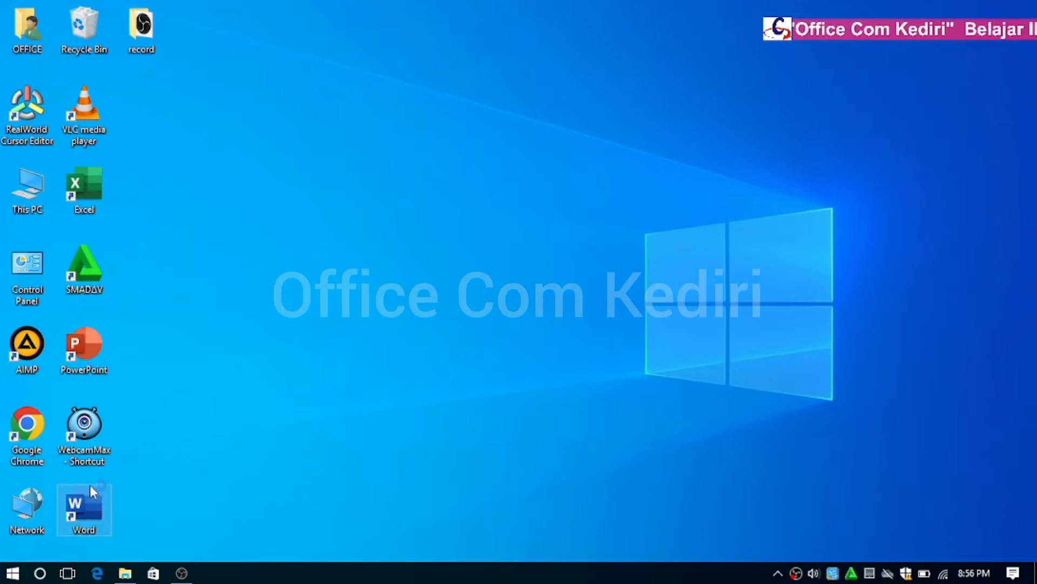
left_click(724, 373)
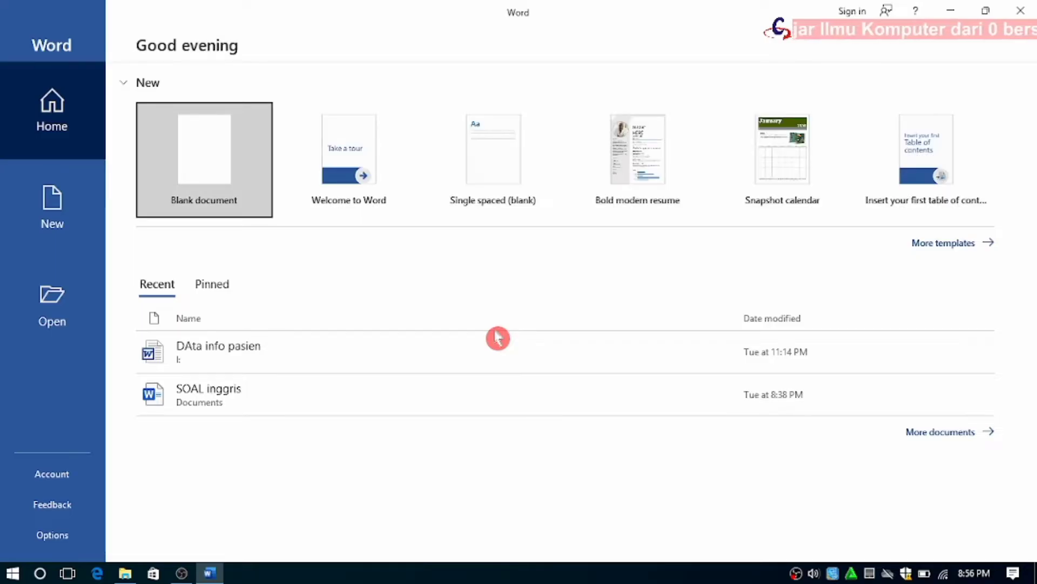
Create a blank document and draw a 3.1 × 6.17 cm rectangle near the top left
left_click(233, 175)
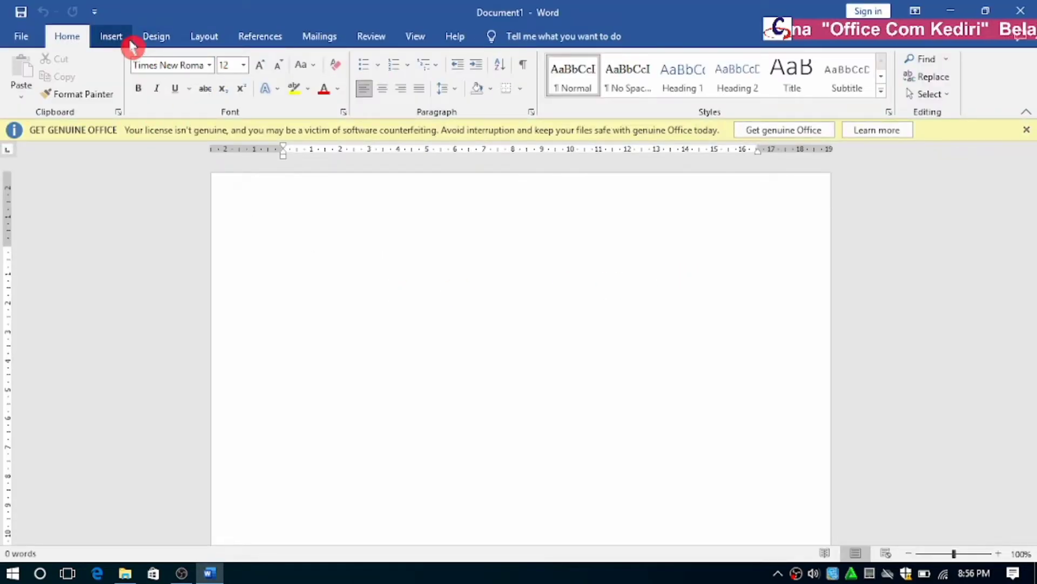
left_click(112, 37)
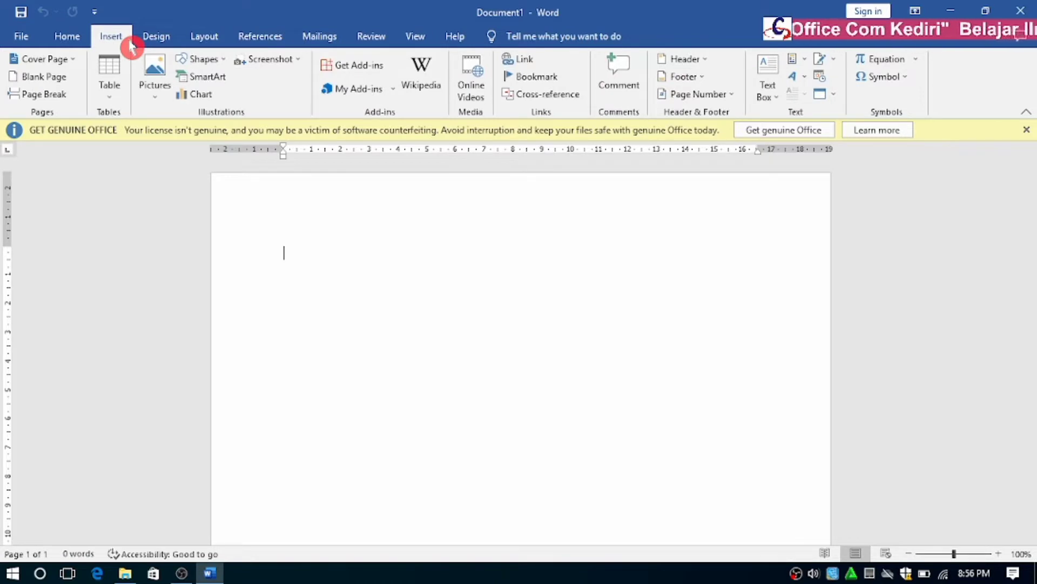
left_click(225, 69)
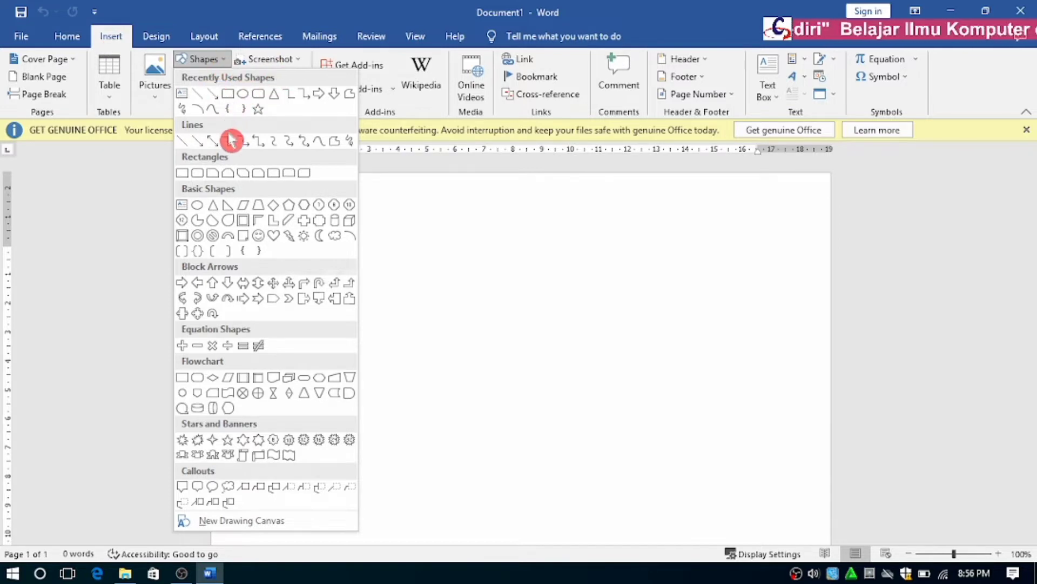
left_click(236, 100)
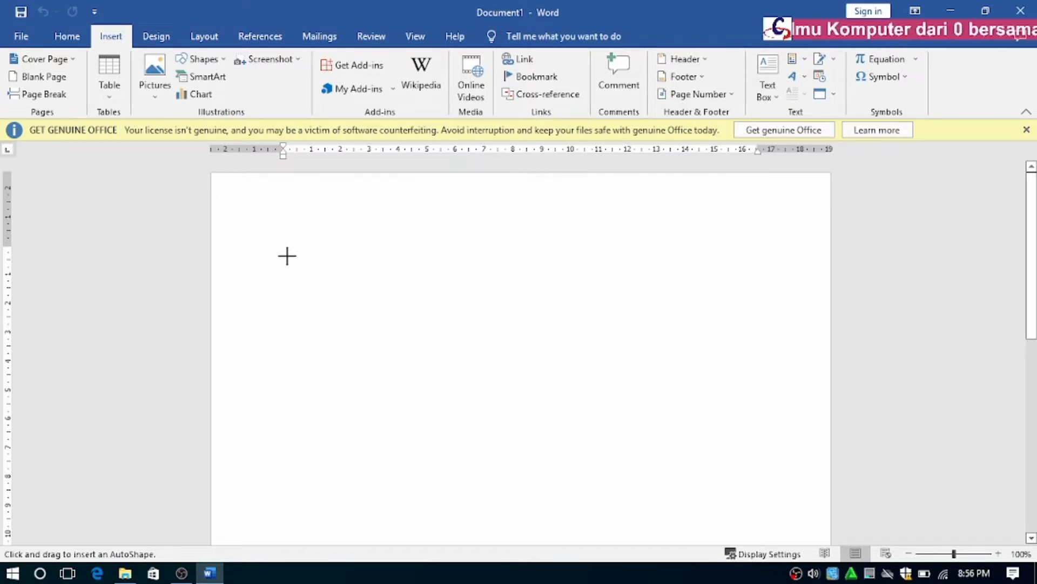
mouse_move(286, 249)
left_mouse_down()
mouse_move(441, 341)
mouse_move(457, 335)
left_mouse_up()
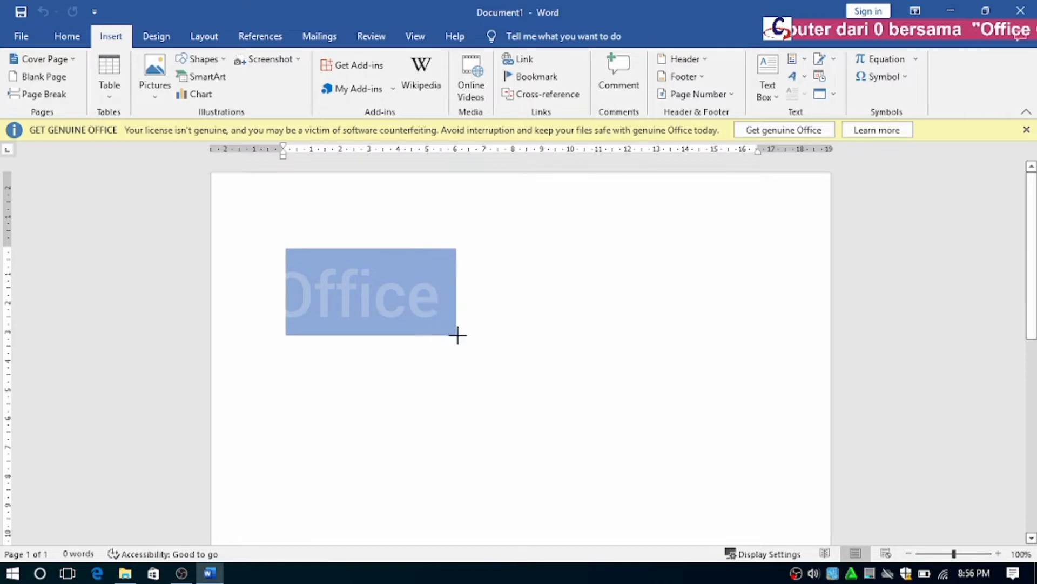
left_click_drag(457, 335, 463, 337)
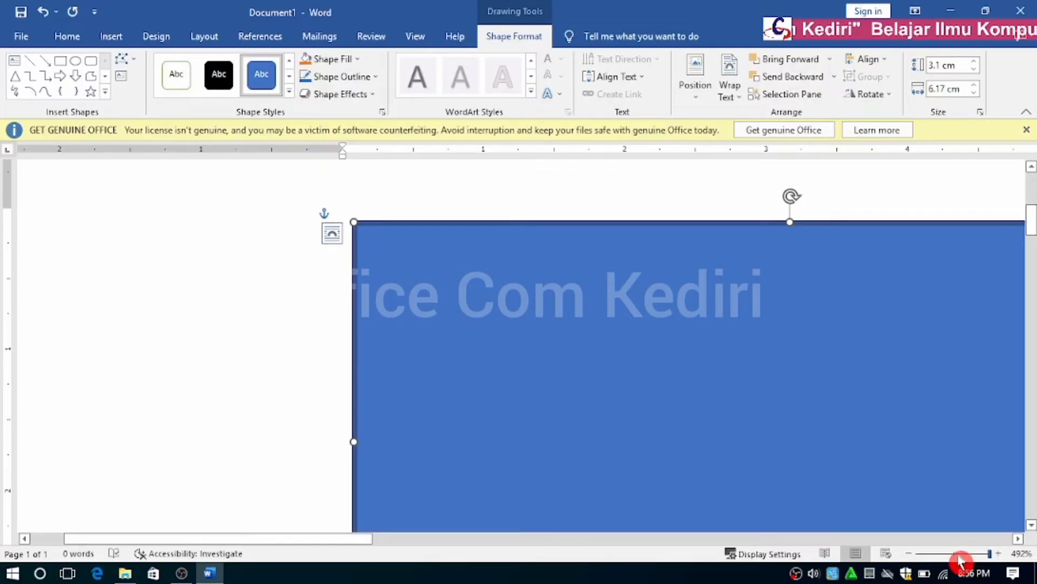
Narrow the rectangle to 6.03 cm wide, keeping its 3.1 cm height
left_click(959, 557)
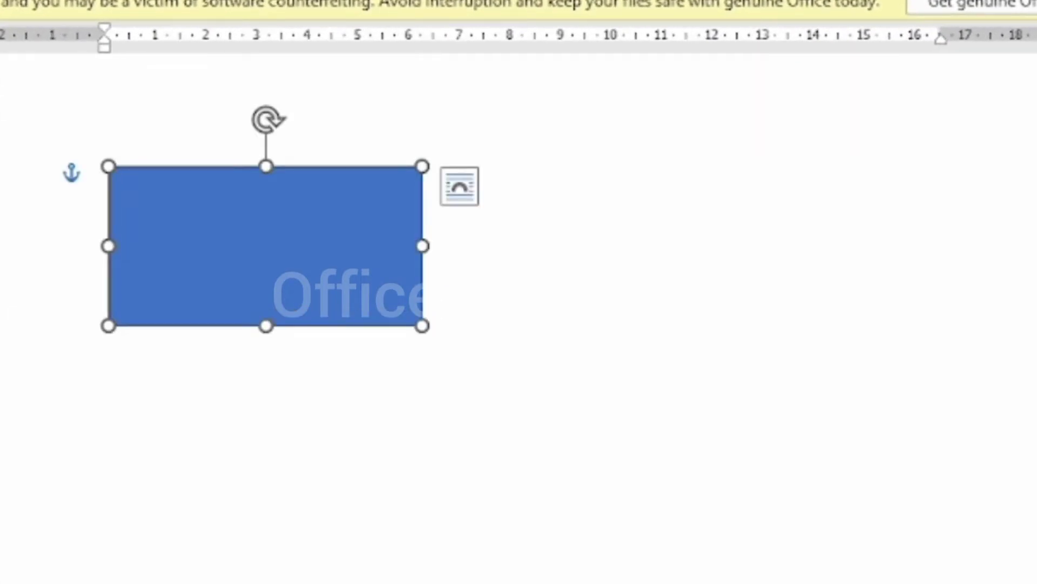
scroll(625, 501, "up", 5)
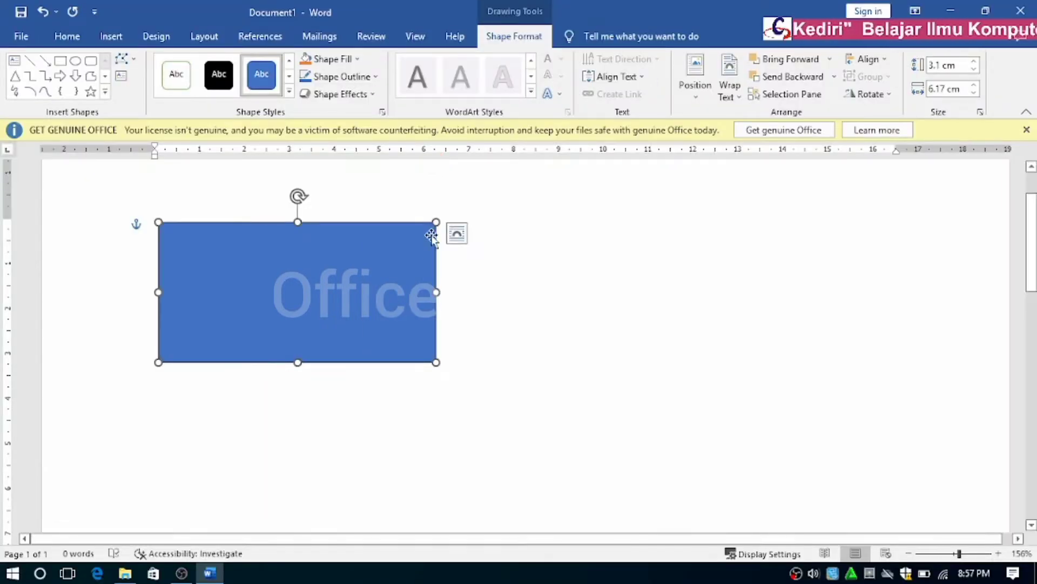
left_click_drag(436, 291, 430, 292)
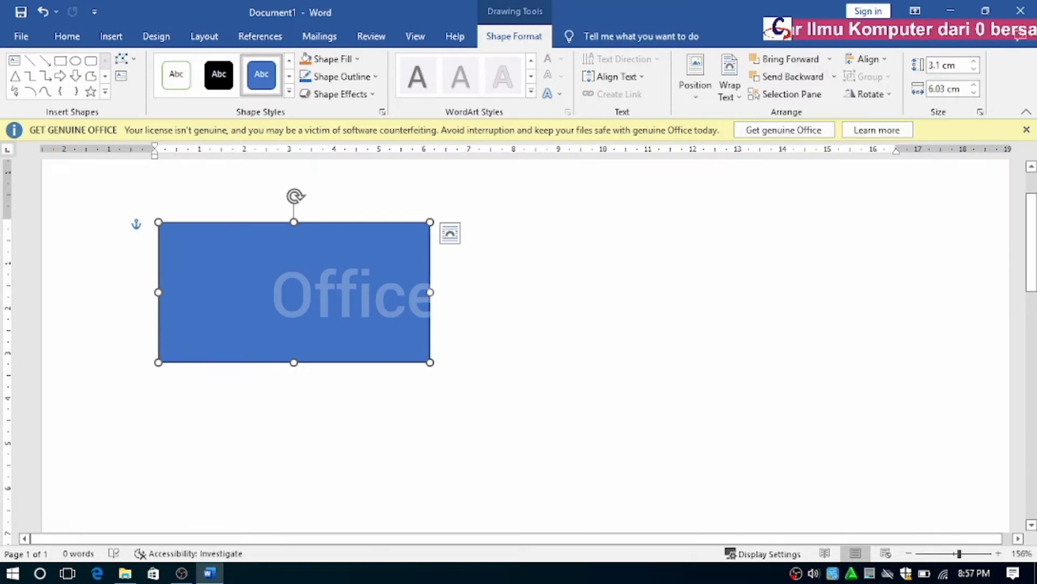
left_click_drag(158, 362, 56, 355)
left_click_drag(271, 351, 275, 348)
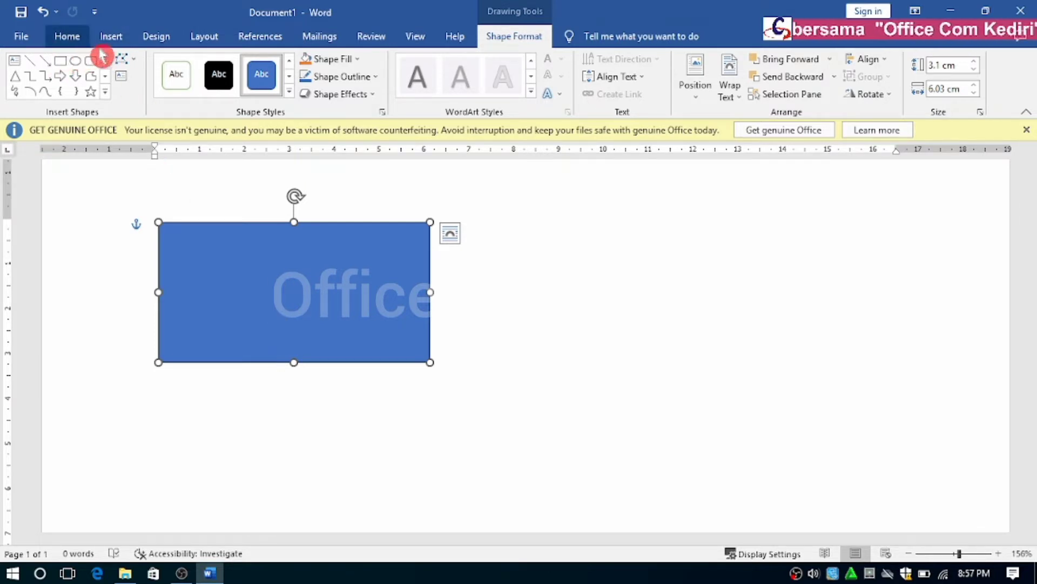
Restyle the rectangle with a white outlined shape style and a black outline
left_click(110, 38)
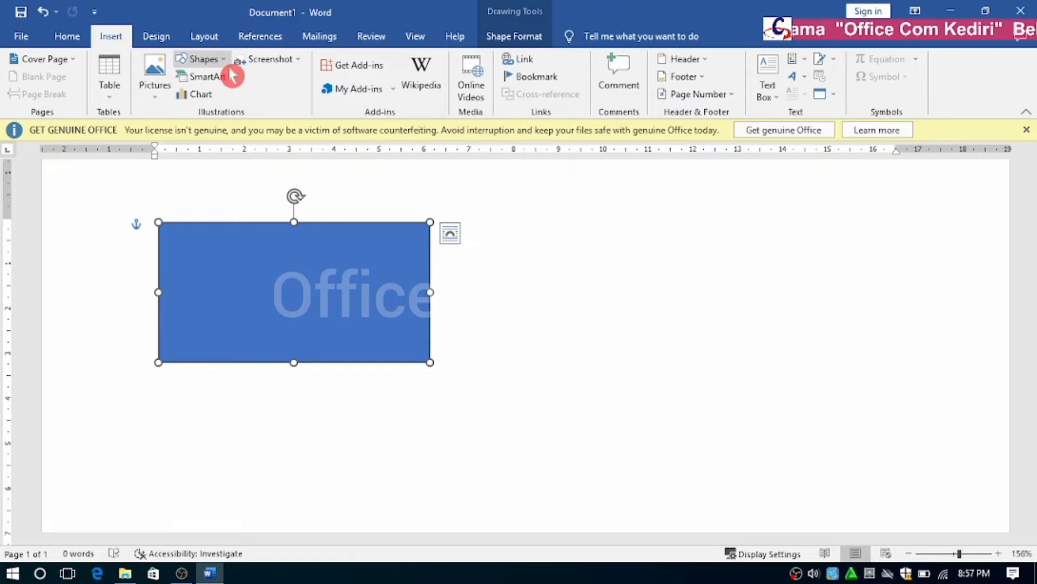
left_click(222, 59)
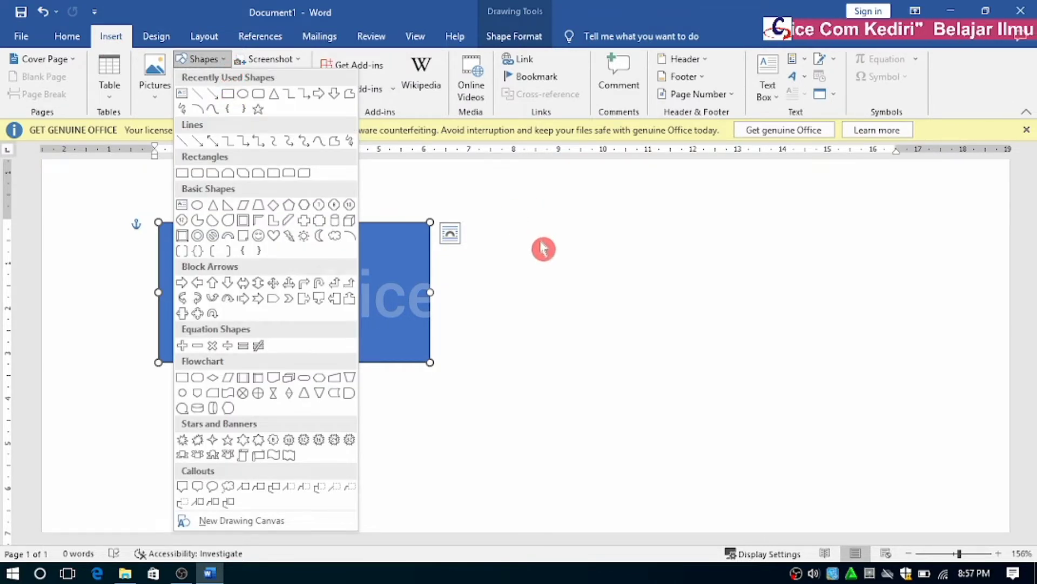
left_click(387, 273)
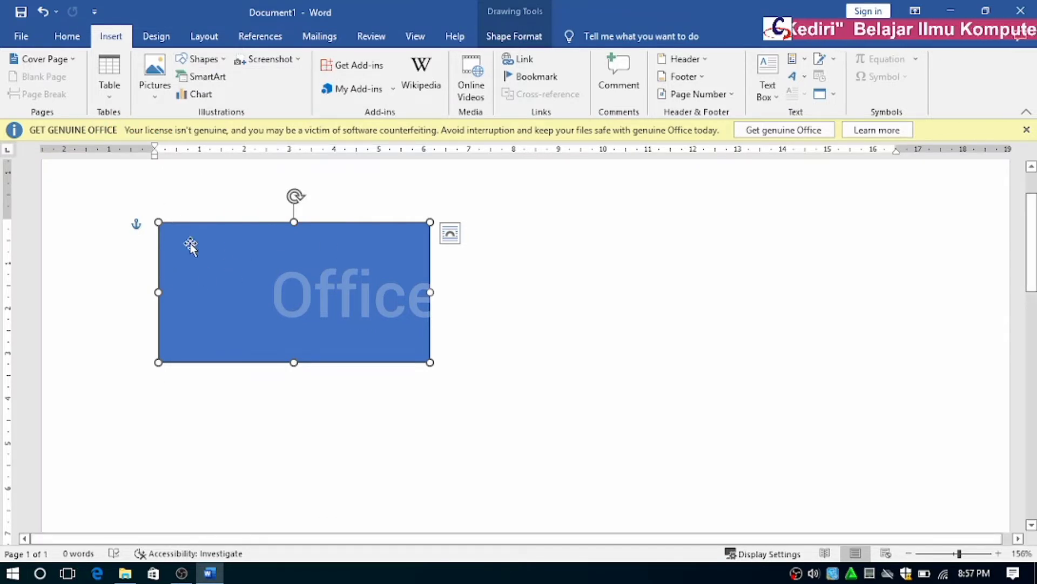
left_click(529, 43)
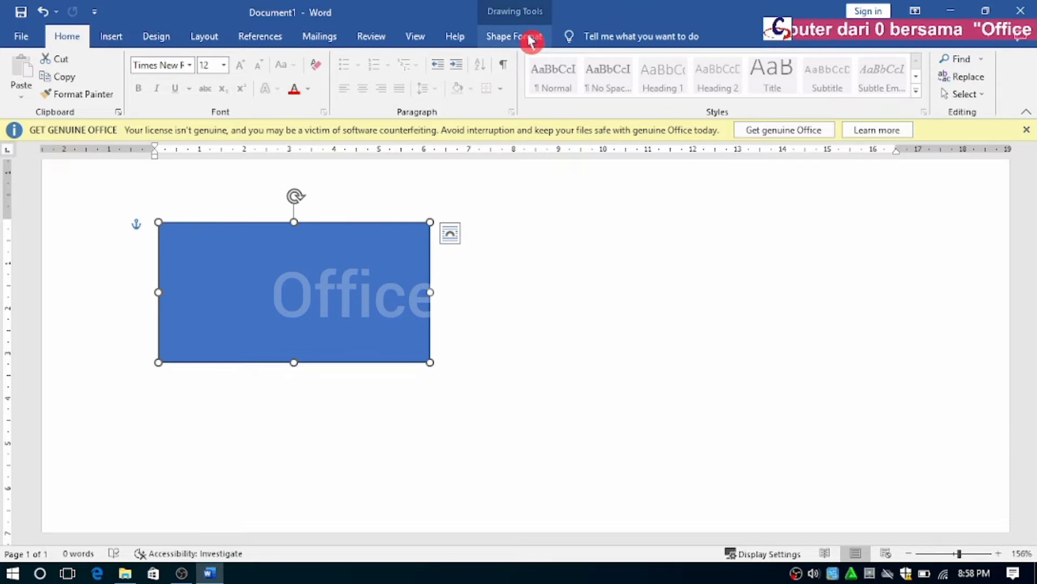
left_click(531, 41)
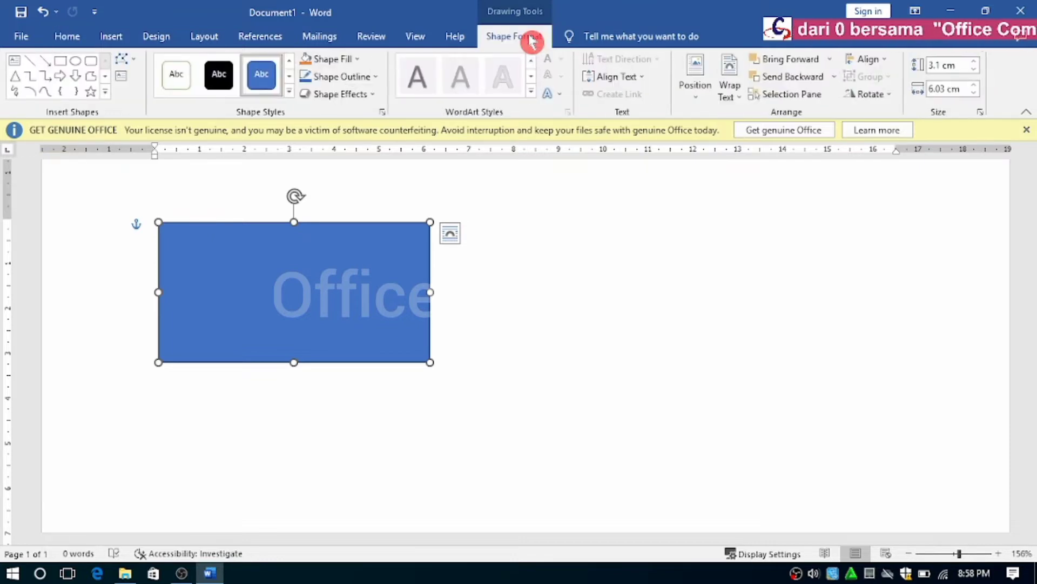
left_click(183, 90)
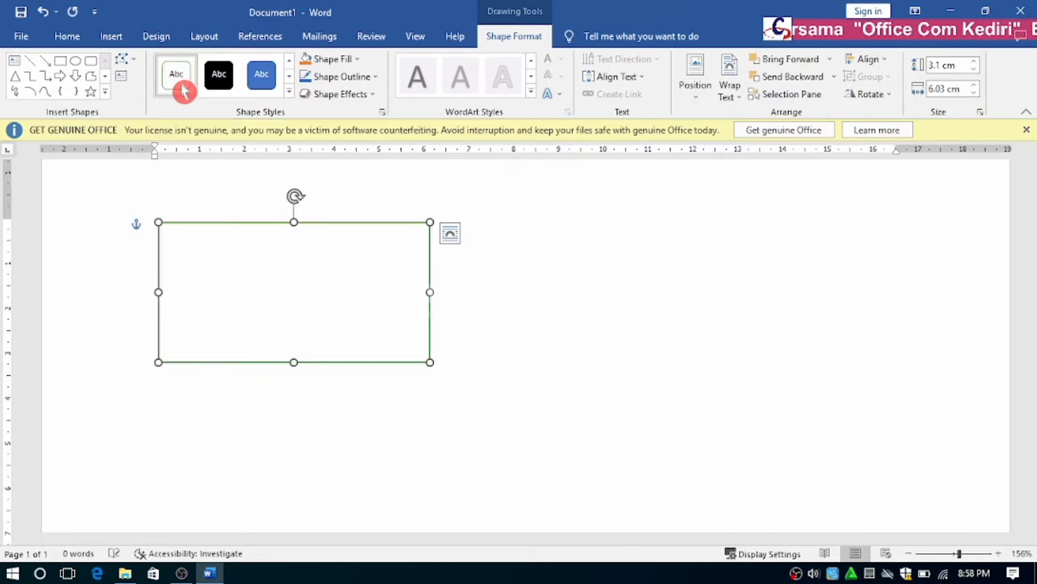
left_click(377, 77)
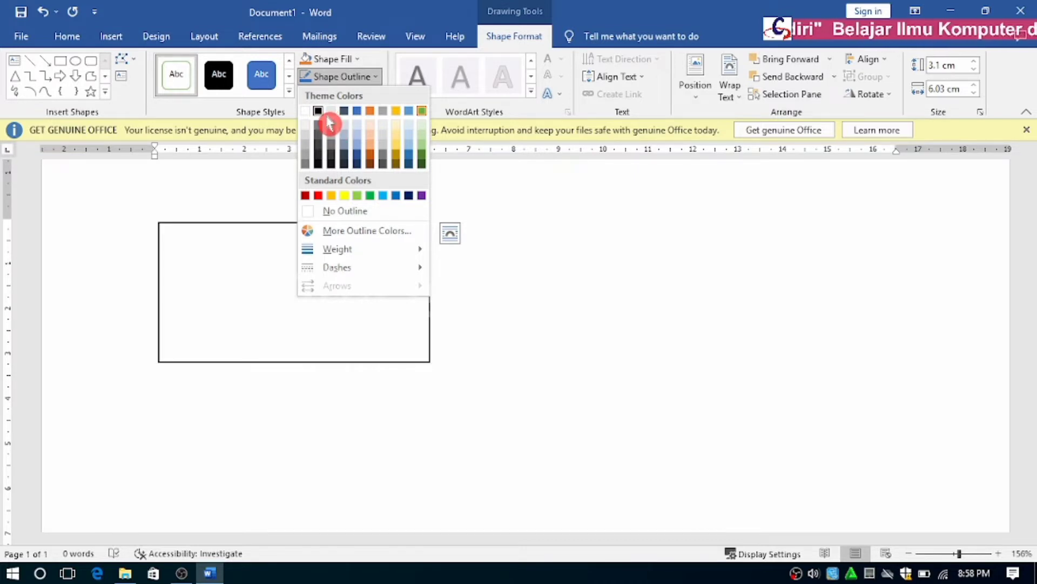
left_click(322, 112)
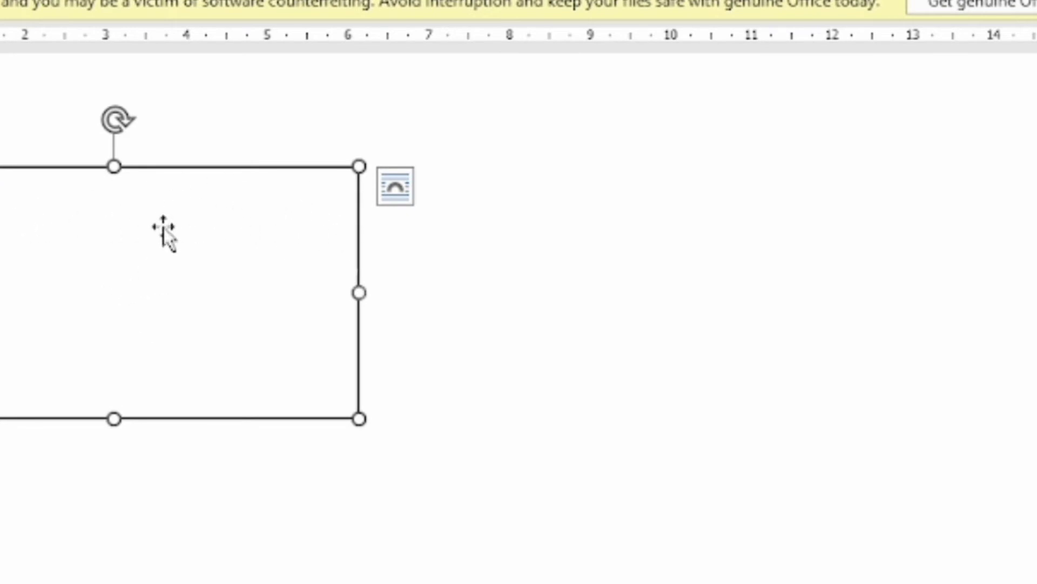
Add the text INLET inside the rectangle
right_click(176, 243)
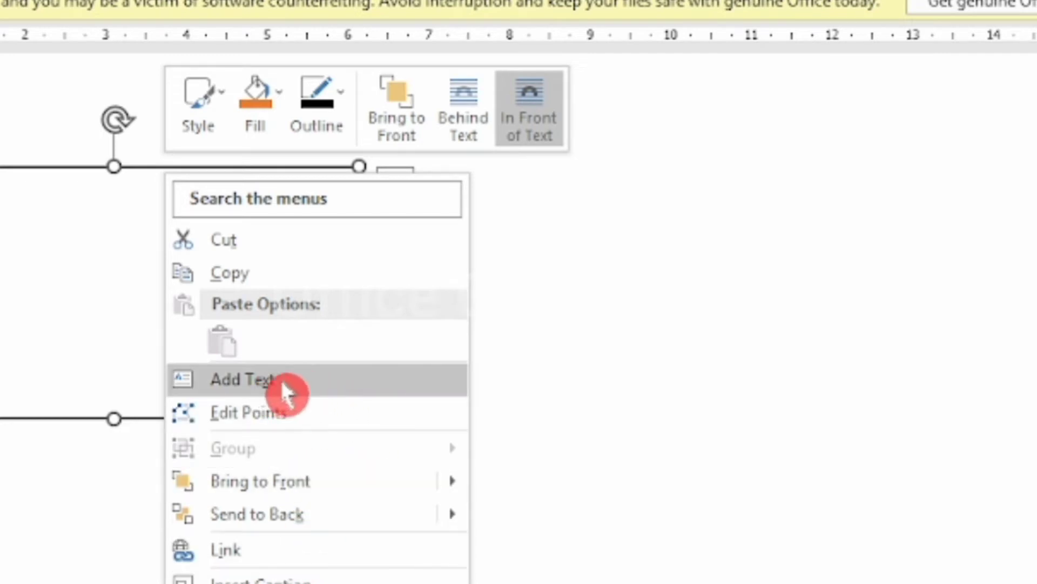
left_click(331, 394)
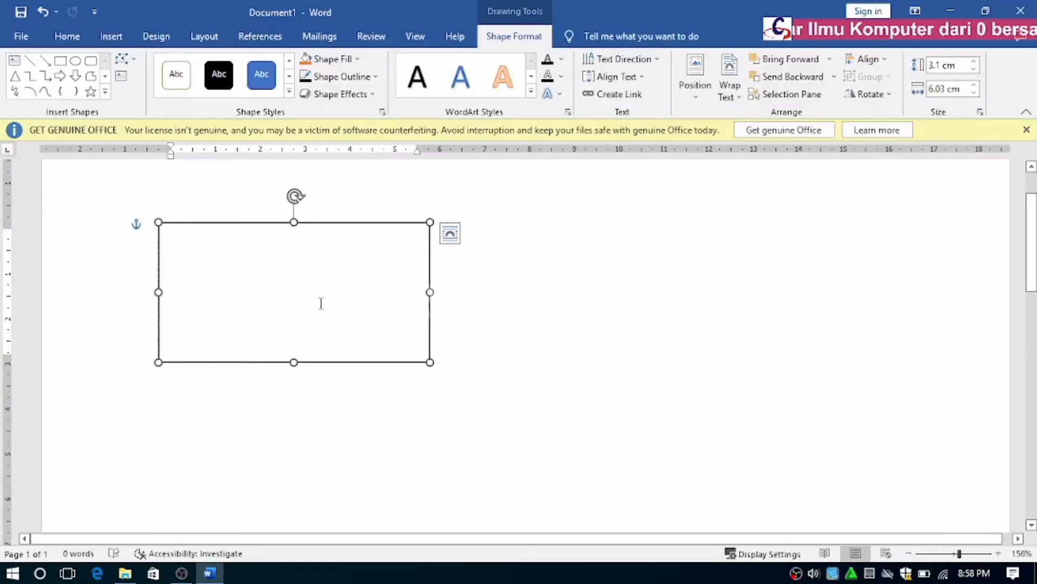
type("IN")
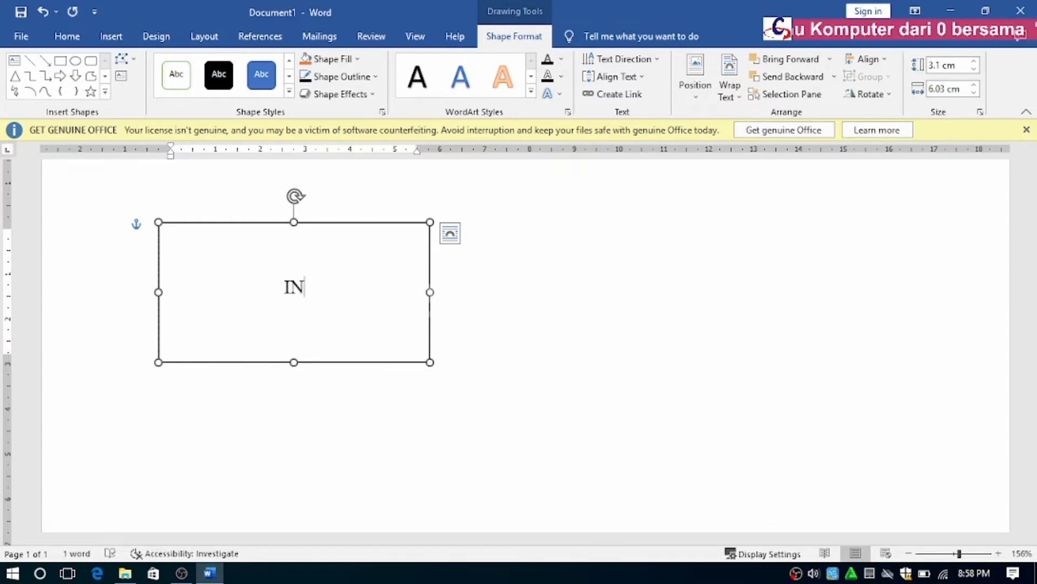
type("LET")
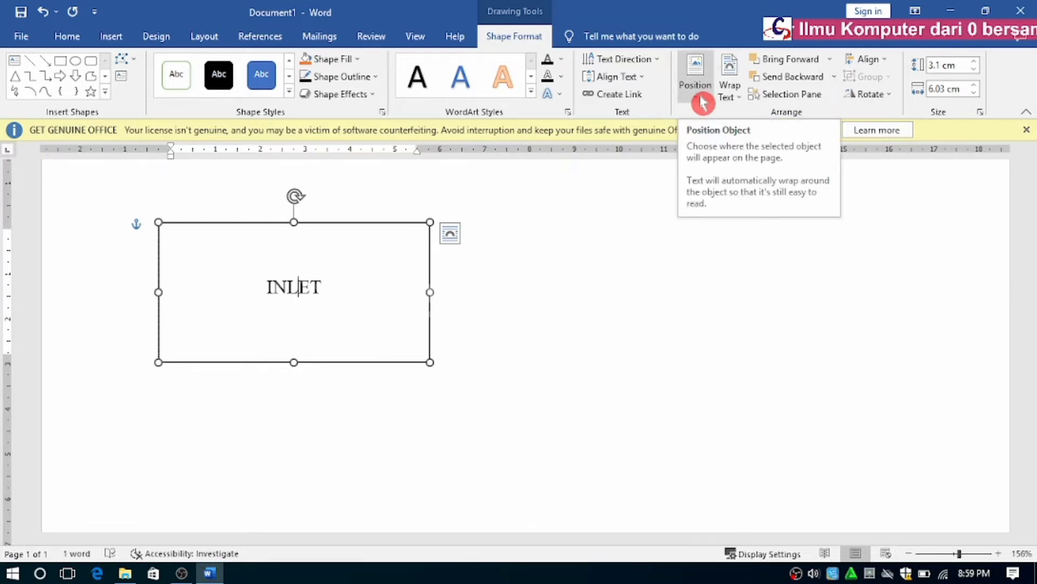
Set the INLET box's vertical text alignment to Middle
left_click(704, 101)
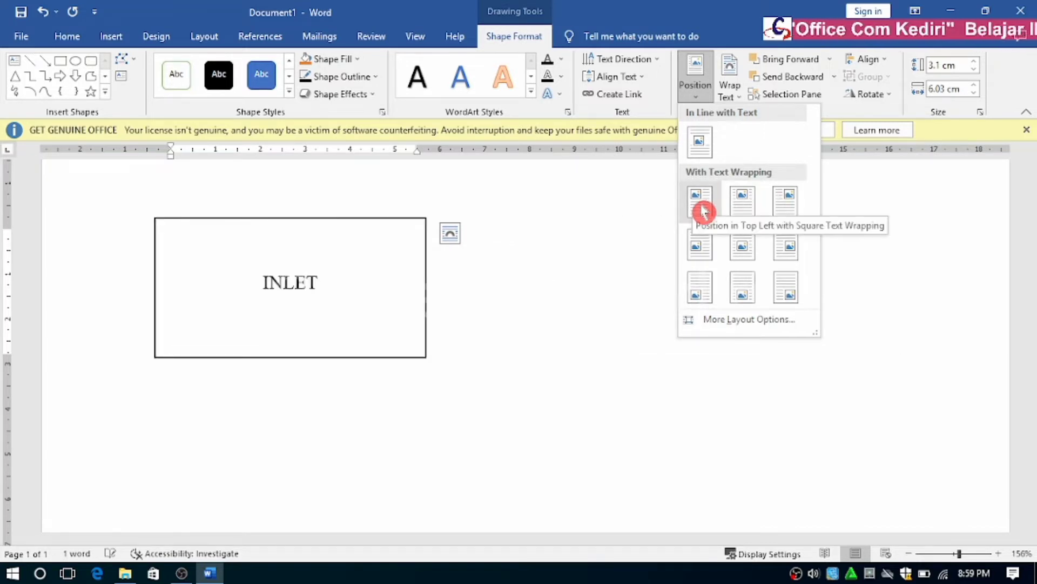
left_click(647, 80)
left_click(647, 80)
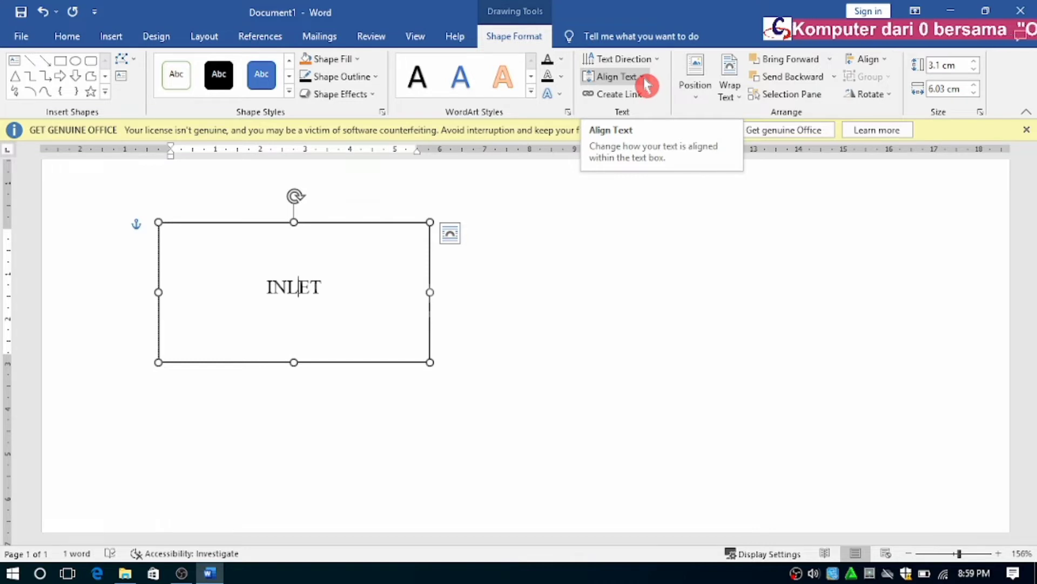
left_click(646, 84)
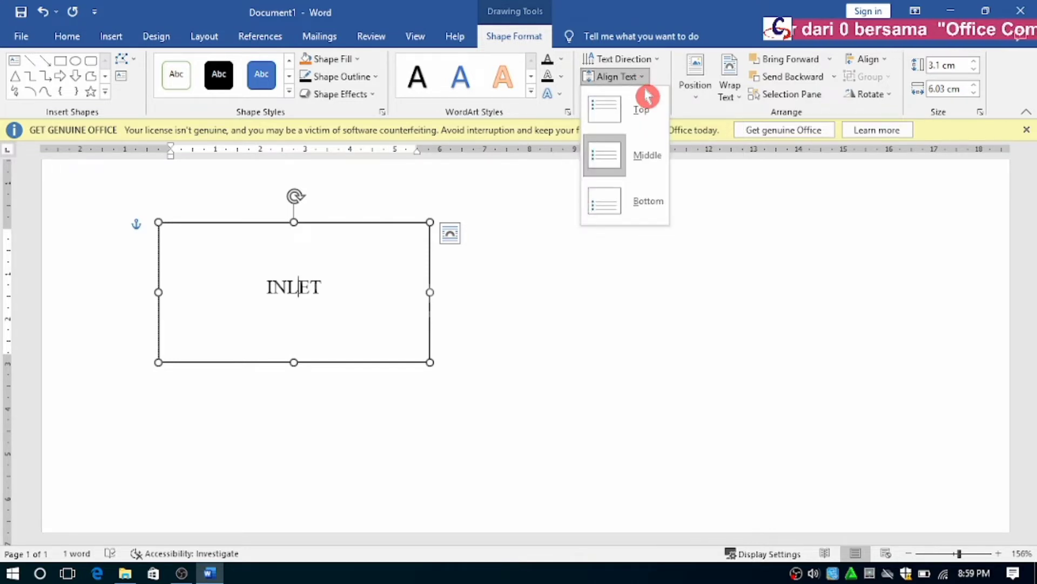
key("Escape")
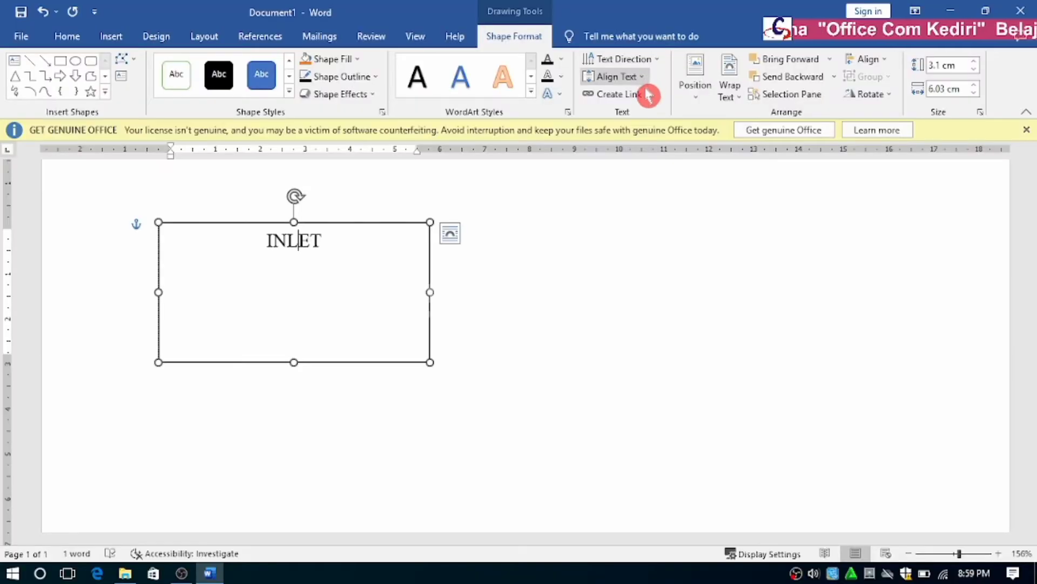
left_click(646, 81)
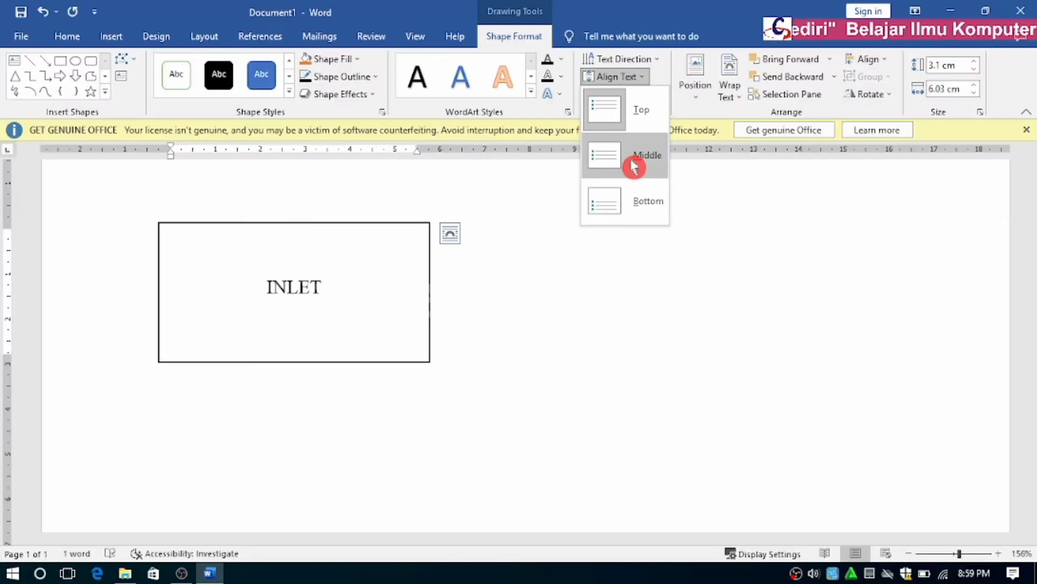
left_click(635, 167)
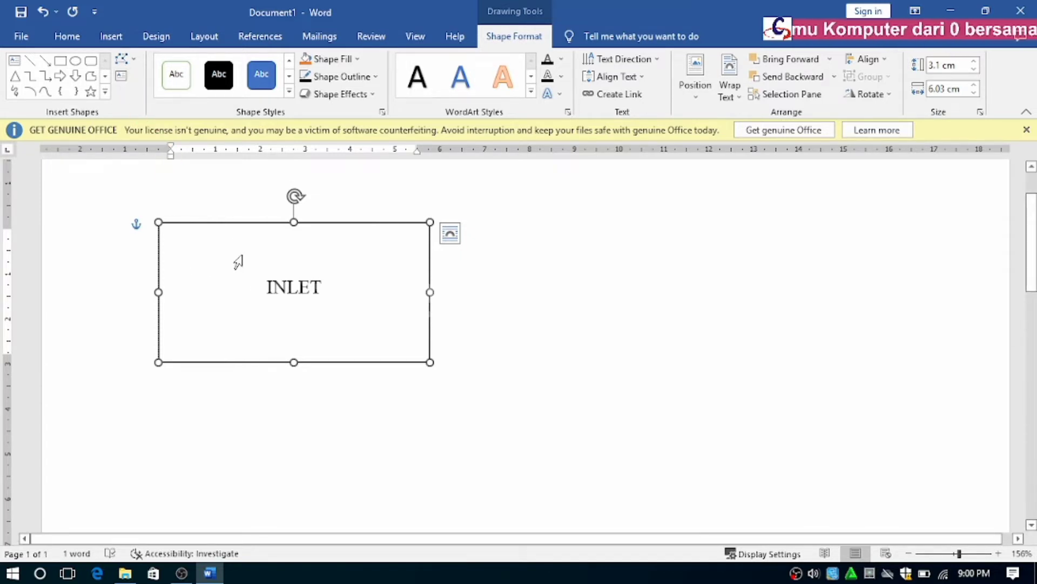
Make the INLET text 36 pt and nudge its box slightly higher
left_click(78, 38)
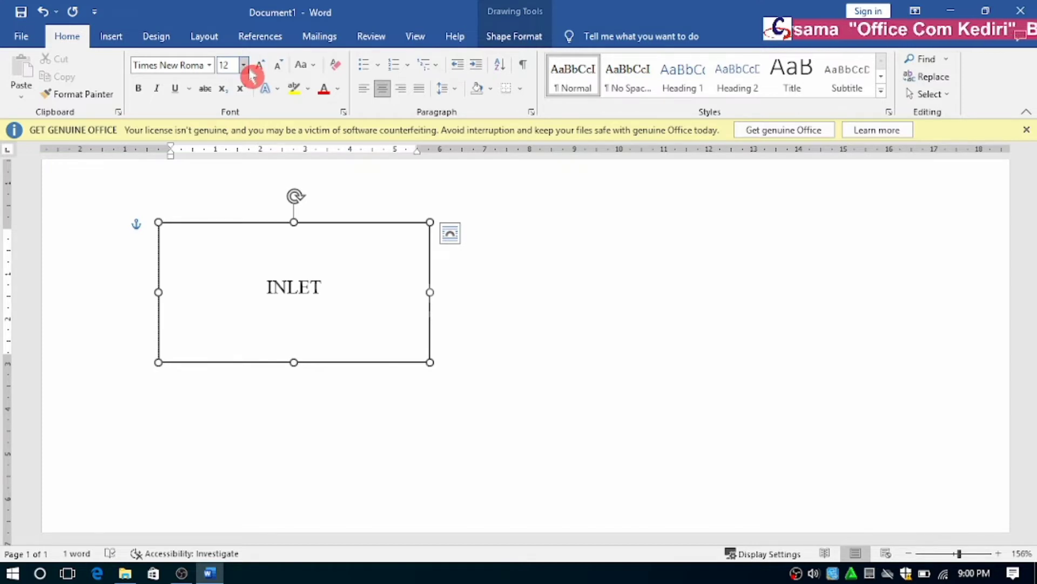
left_click(243, 65)
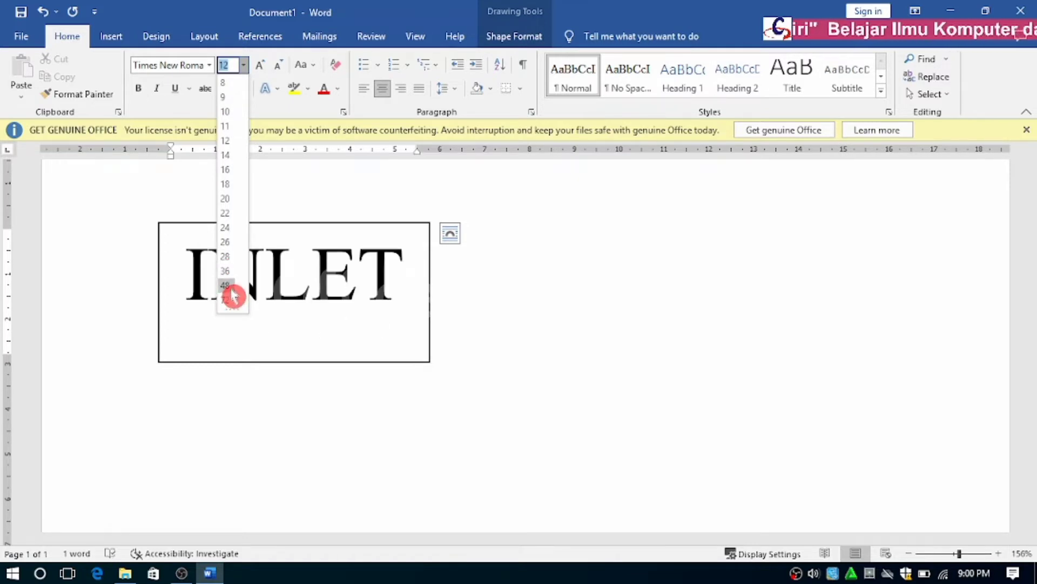
left_click(227, 273)
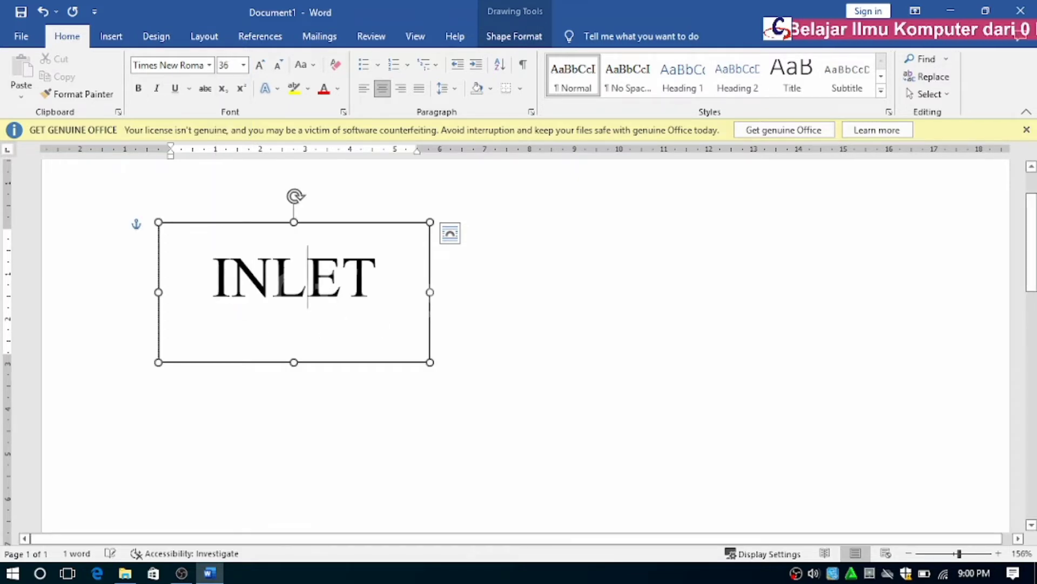
left_click(341, 246)
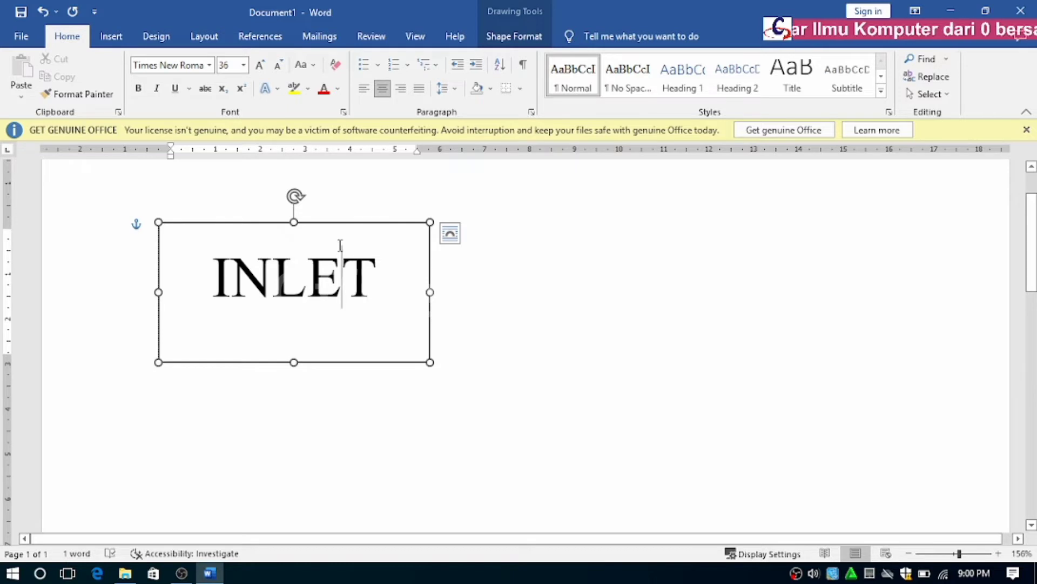
left_click_drag(356, 228, 354, 223)
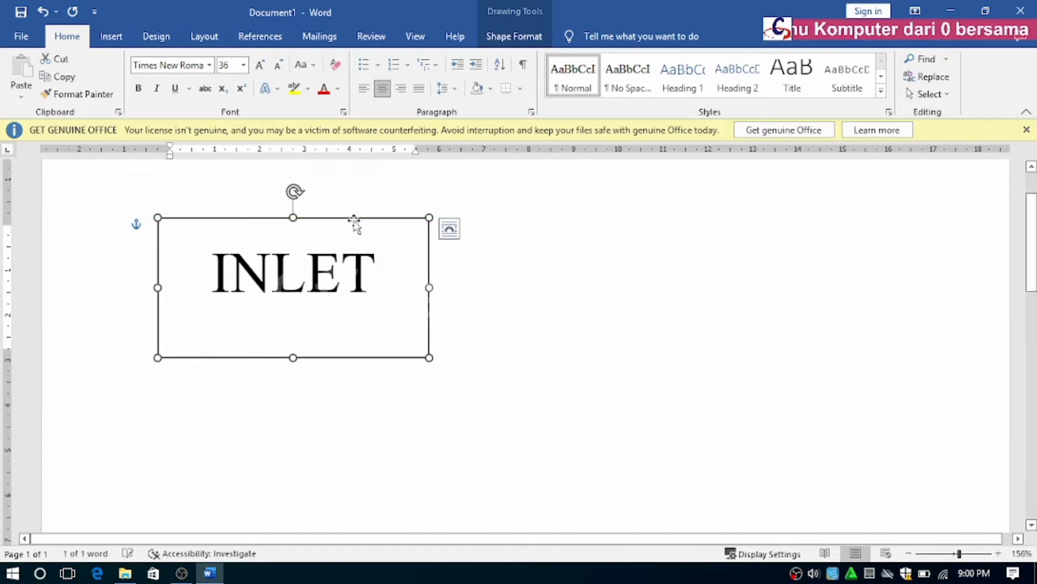
Move the INLET box further left, then select and copy it
left_click(982, 277)
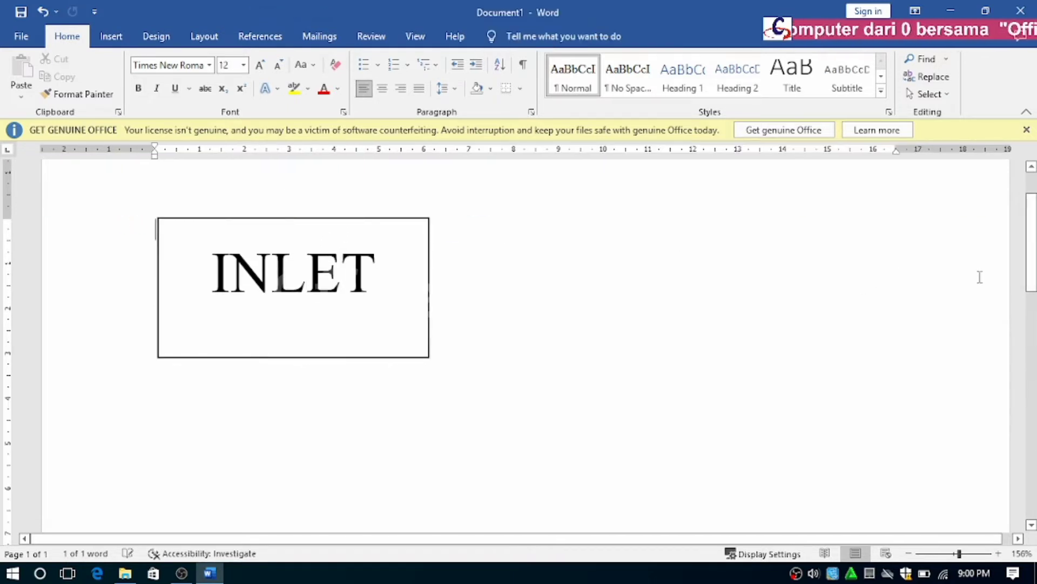
scroll(430, 314, "up", 3)
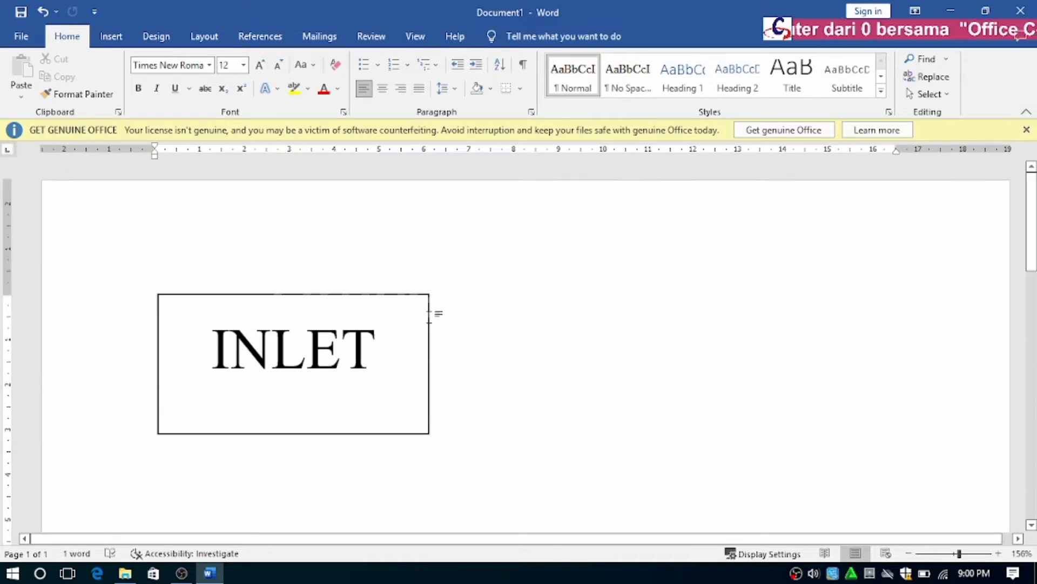
left_click_drag(370, 301, 317, 305)
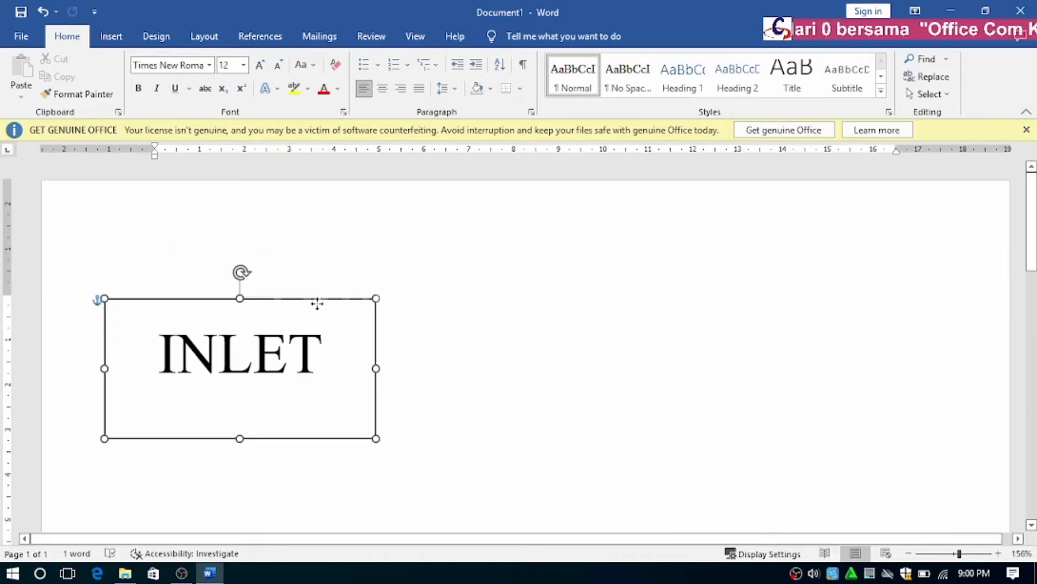
left_click(464, 311)
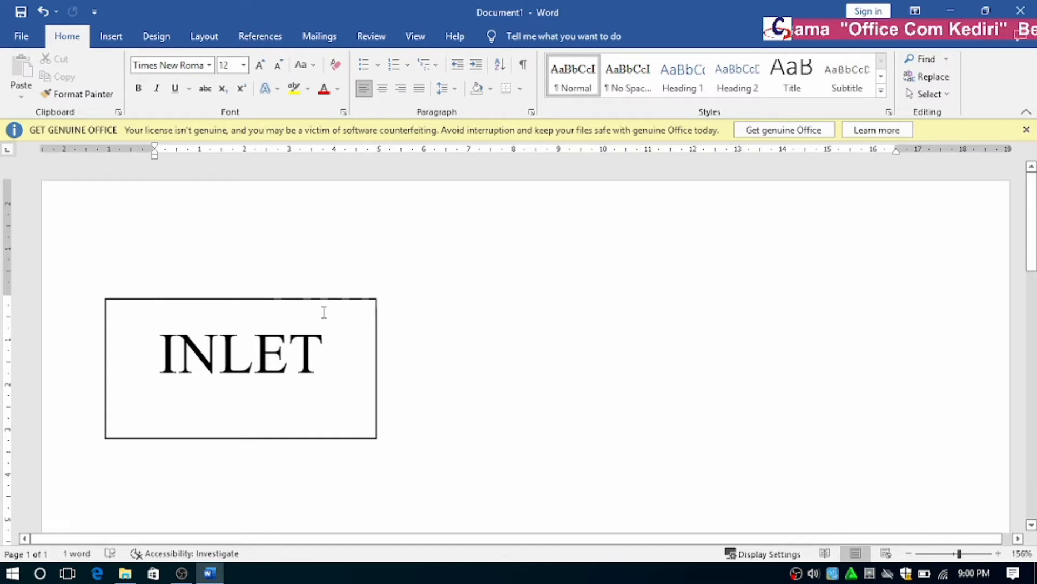
left_click(359, 304)
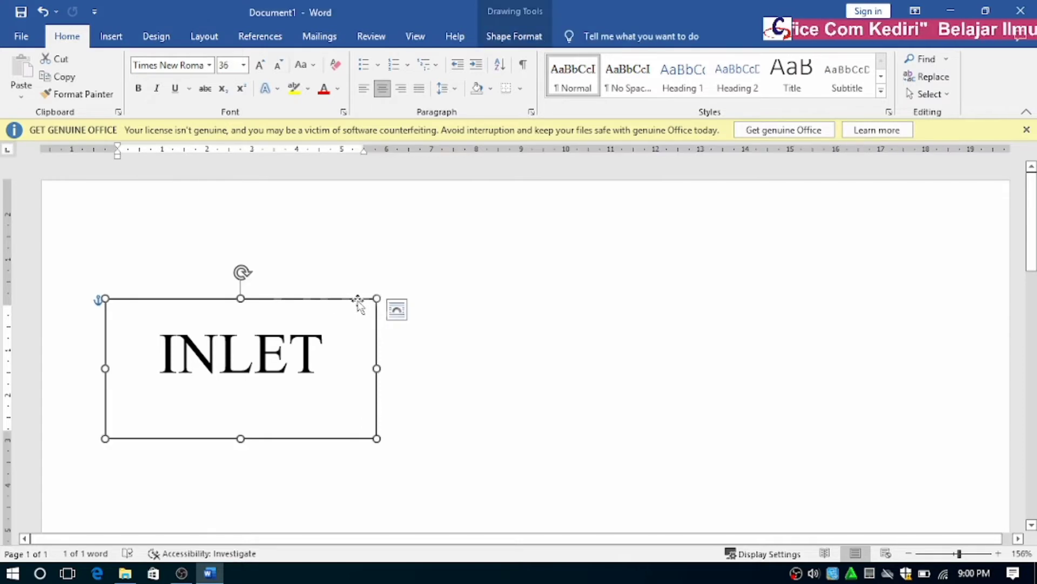
left_click(412, 293)
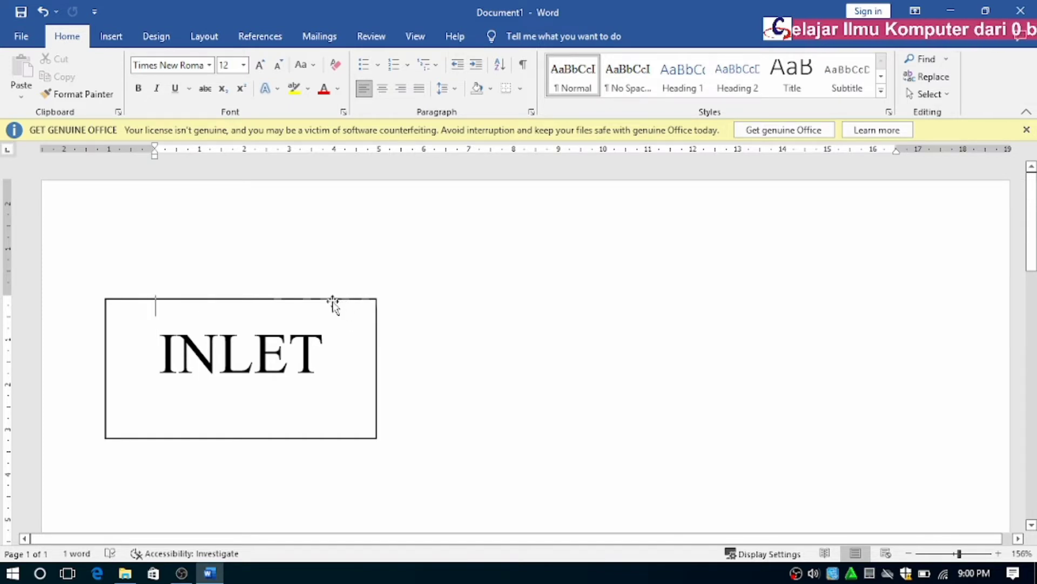
left_click(333, 303)
left_click(65, 81)
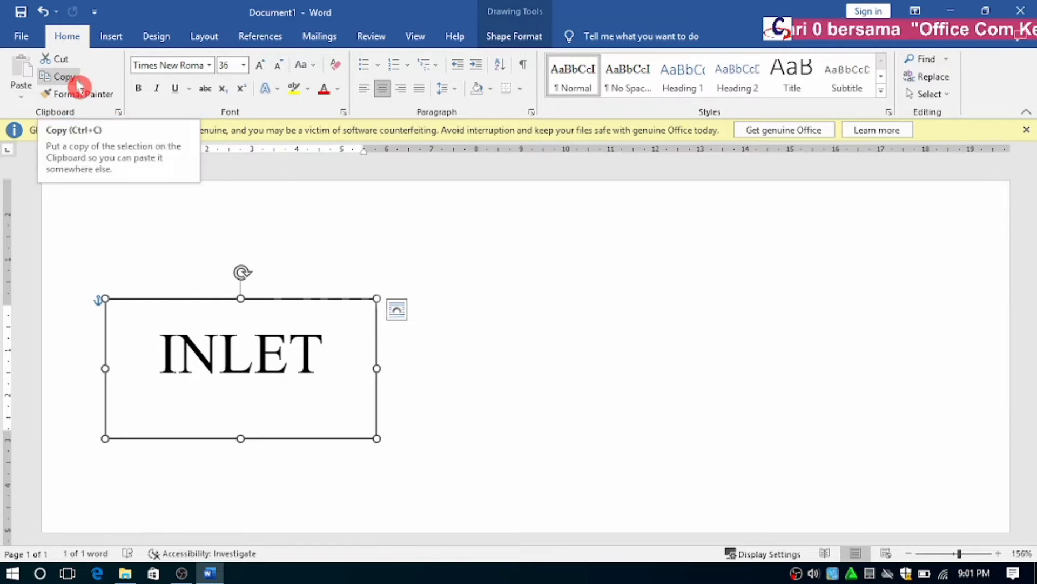
left_click(78, 82)
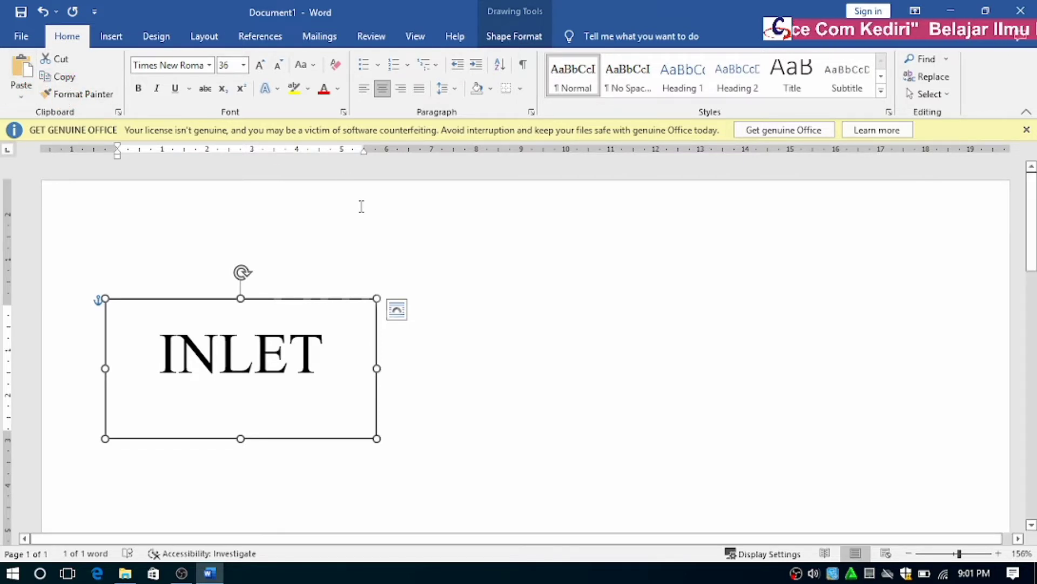
Paste two INLET copies and place them to the right, forming a row of three
left_click(24, 81)
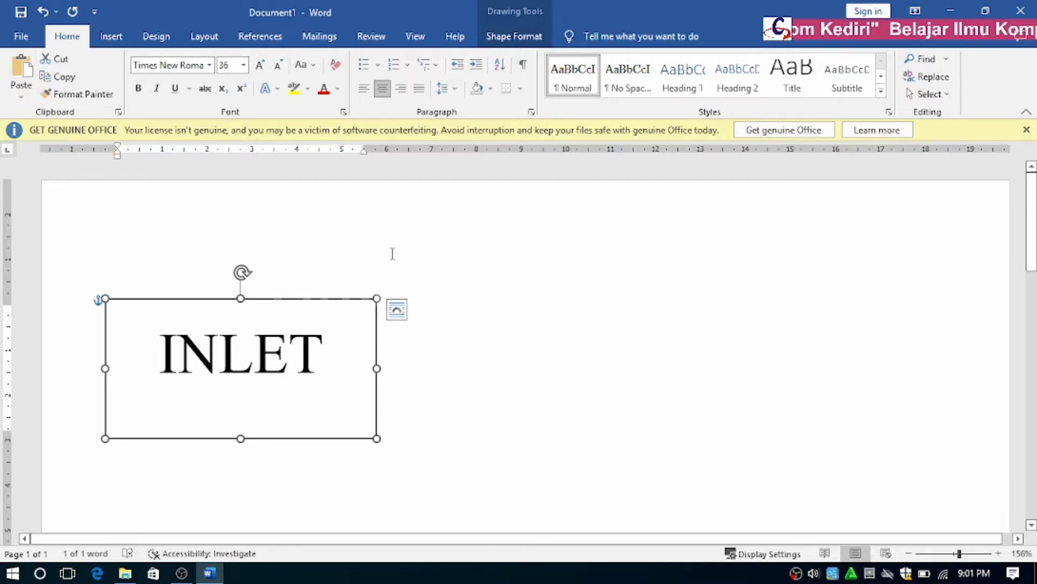
left_click(442, 311)
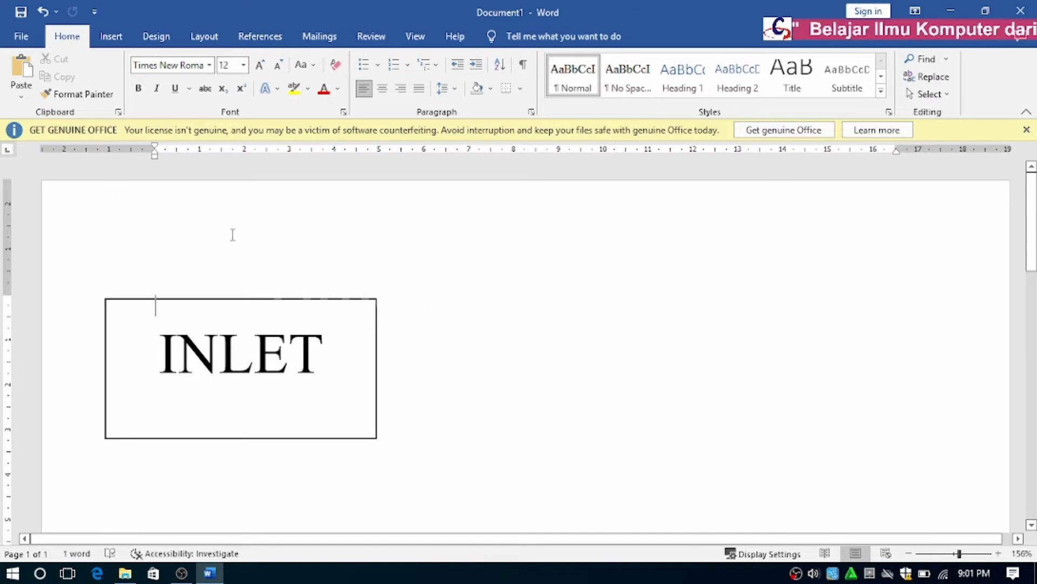
left_click(18, 70)
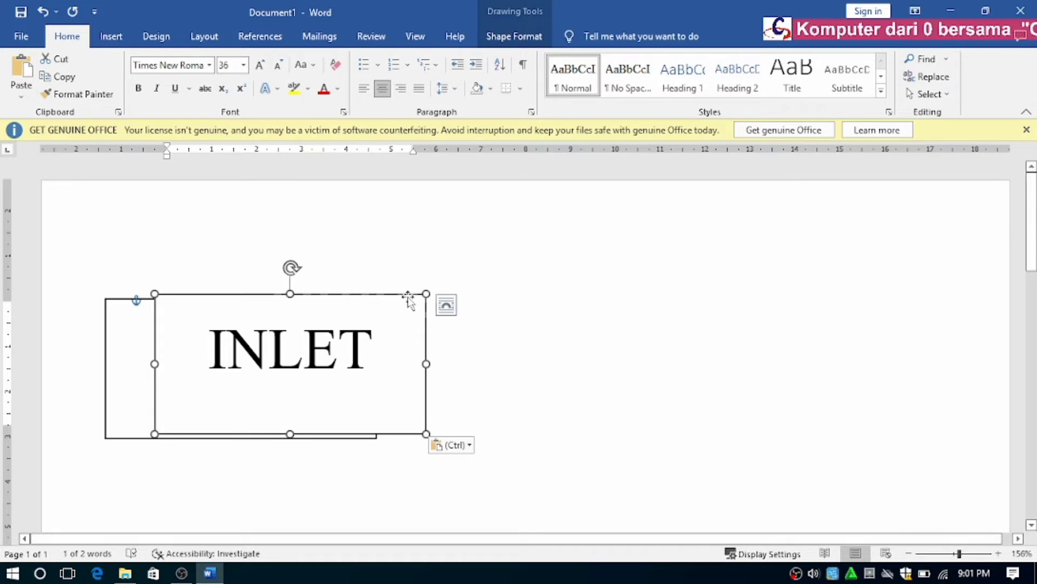
left_click_drag(408, 297, 668, 306)
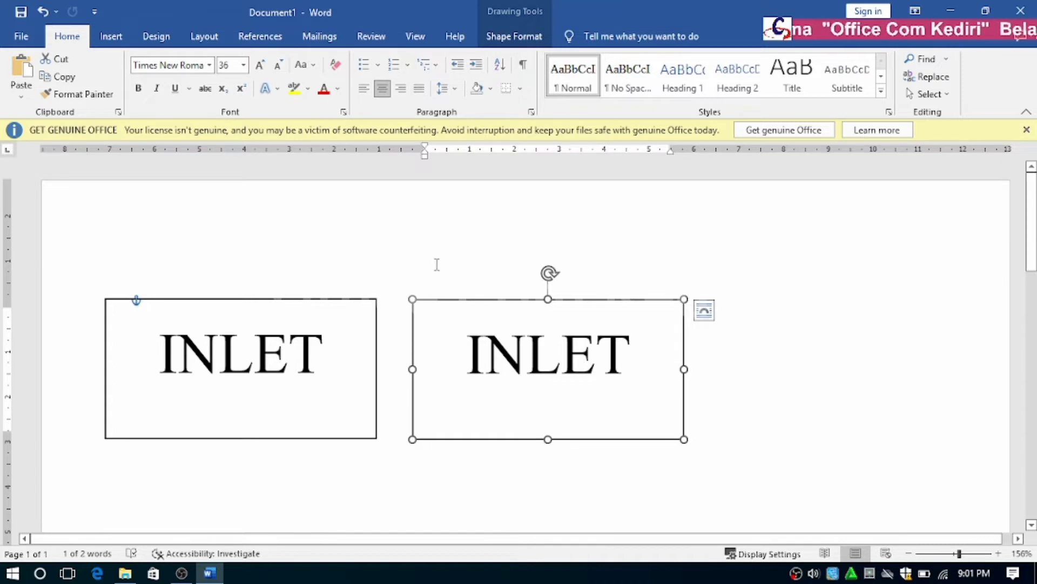
left_click(851, 305)
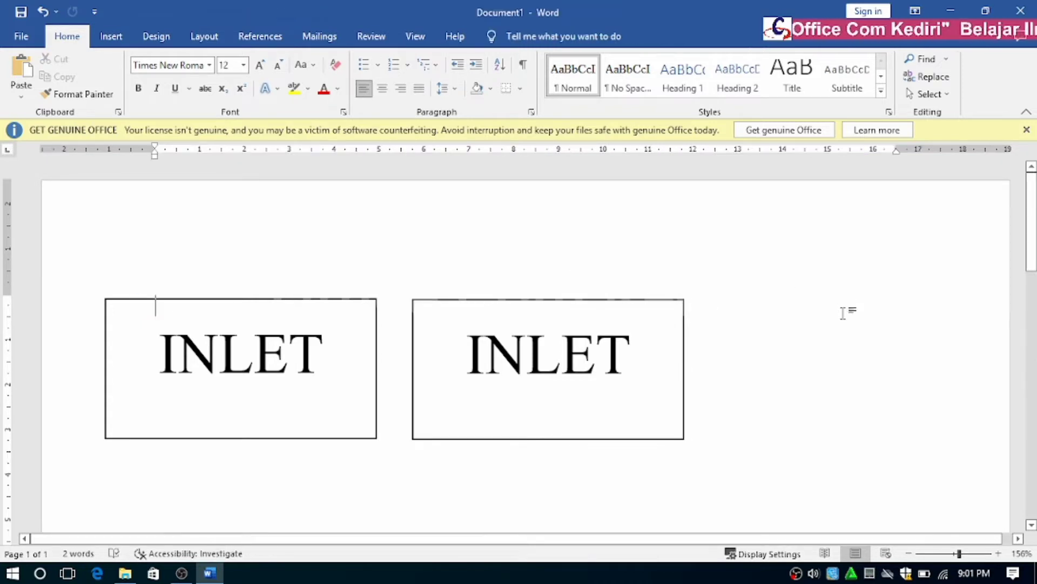
left_click(24, 76)
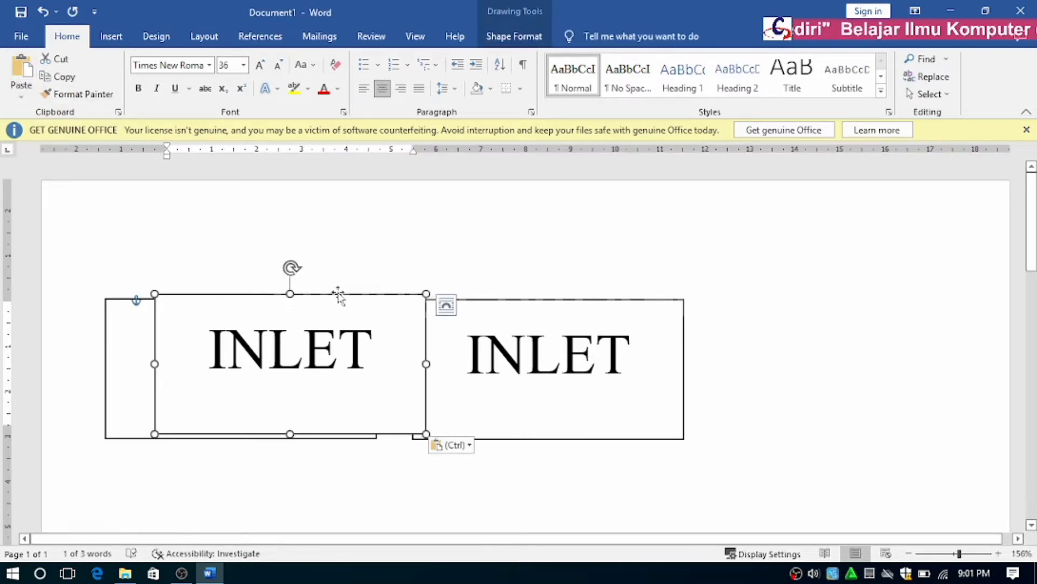
left_click_drag(338, 295, 891, 297)
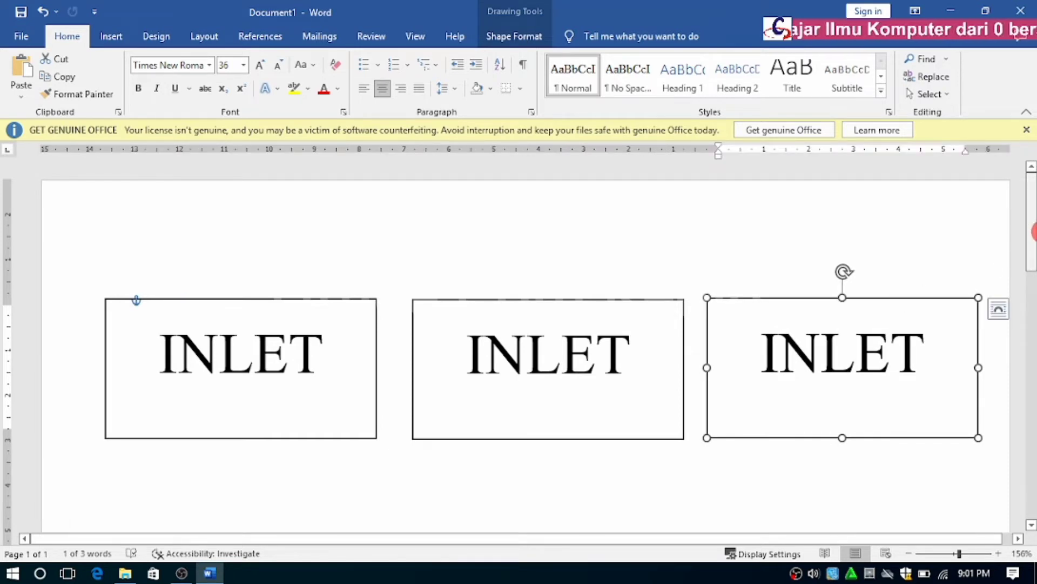
left_click_drag(1032, 232, 1030, 281)
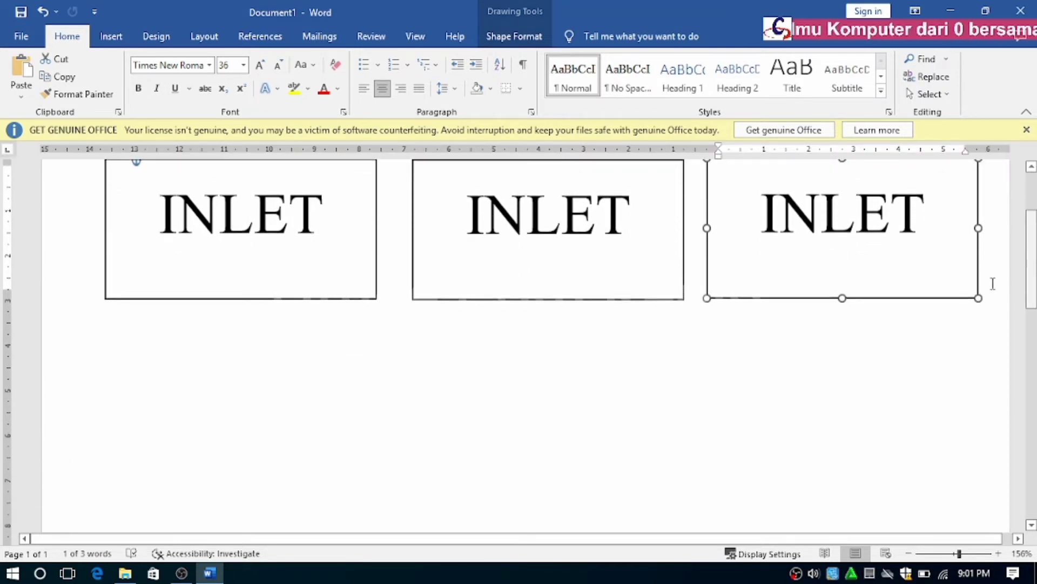
Paste two more INLET copies beneath the top-left and middle boxes
left_click(236, 366)
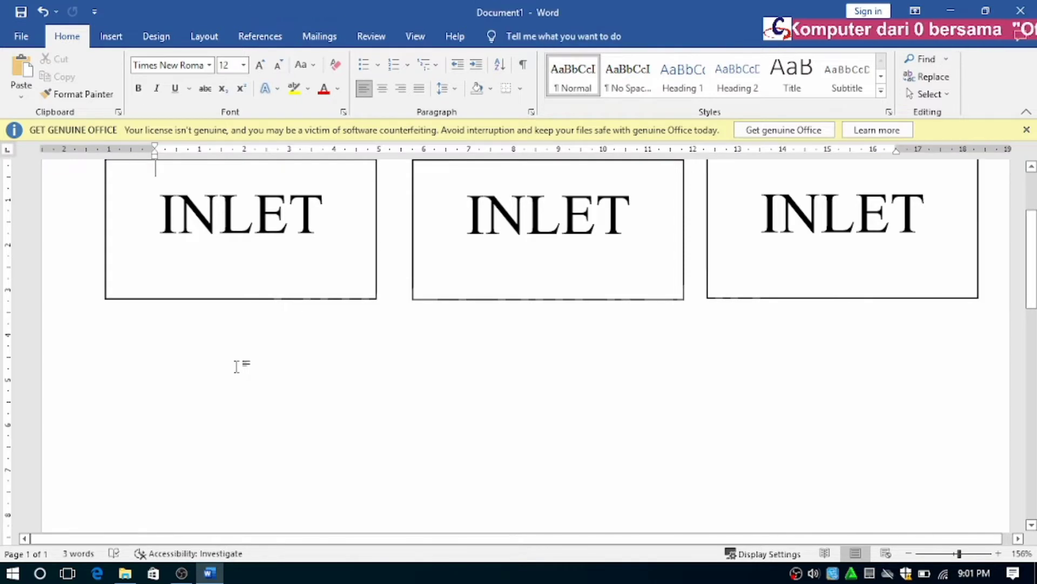
left_click(21, 81)
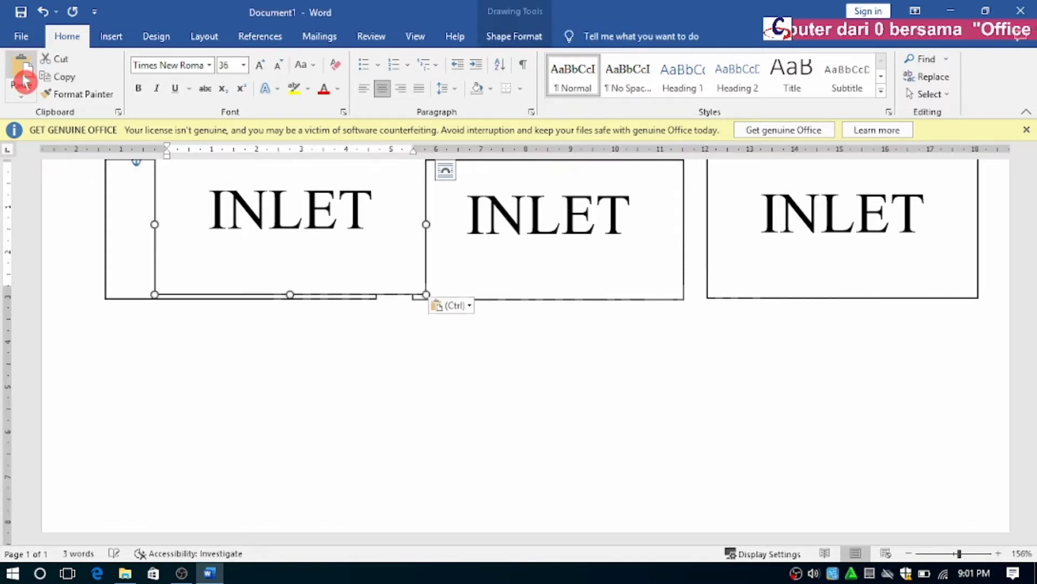
mouse_move(358, 294)
left_mouse_down()
mouse_move(341, 379)
mouse_move(307, 459)
left_mouse_up()
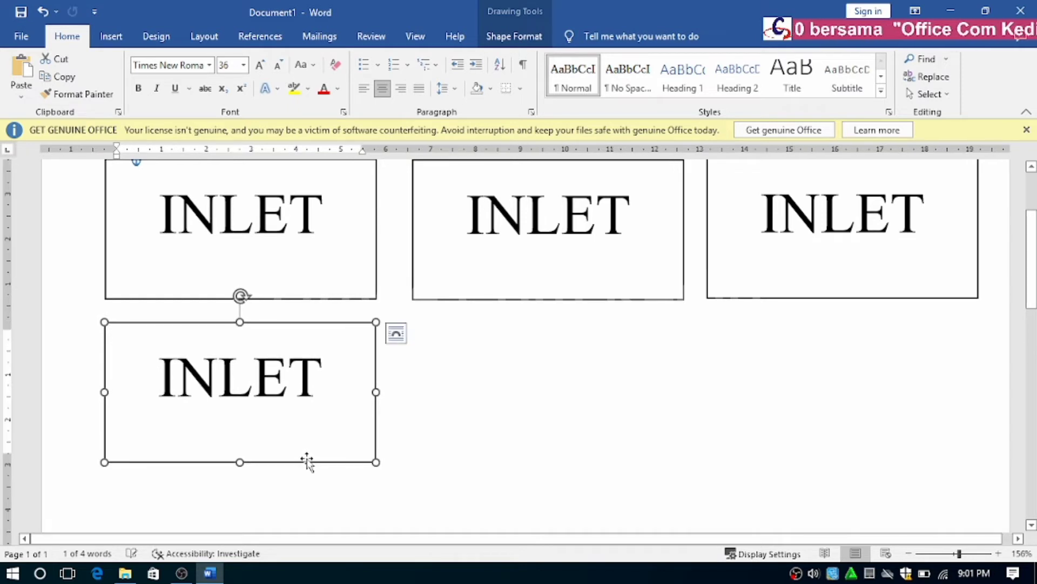
left_click(480, 352)
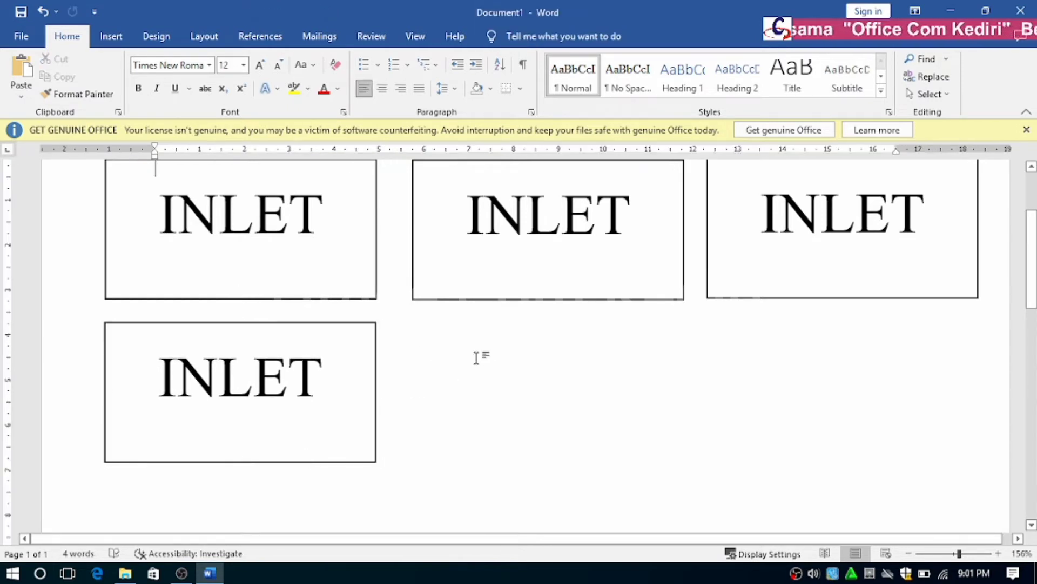
left_click(16, 81)
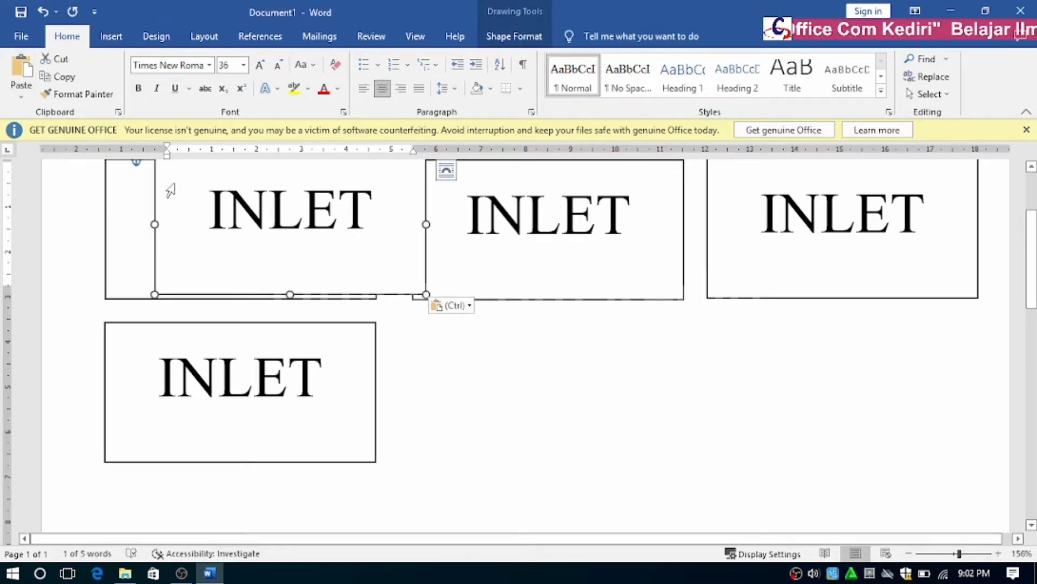
left_click_drag(153, 180, 412, 354)
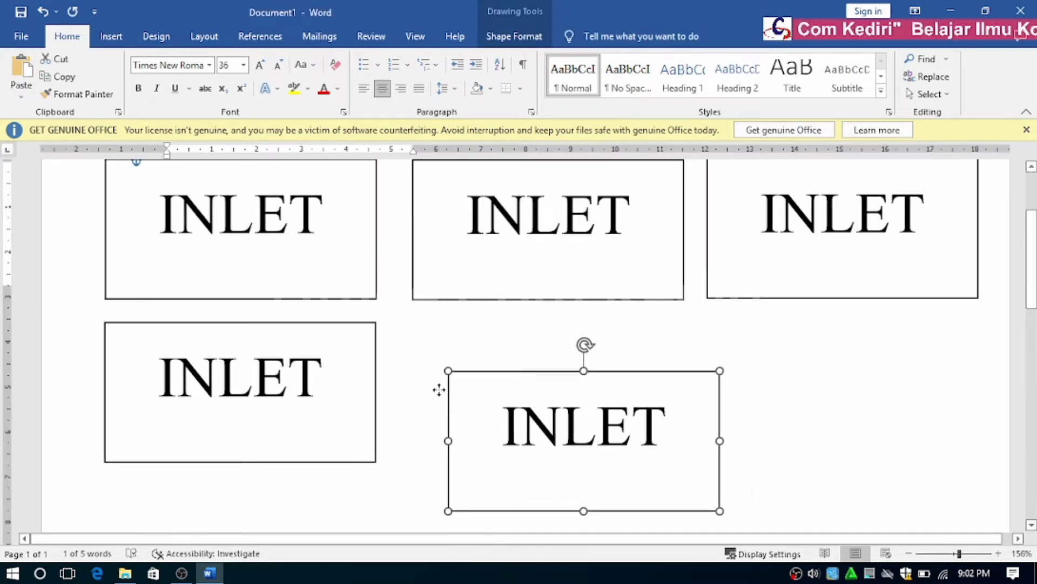
left_click_drag(409, 347, 410, 349)
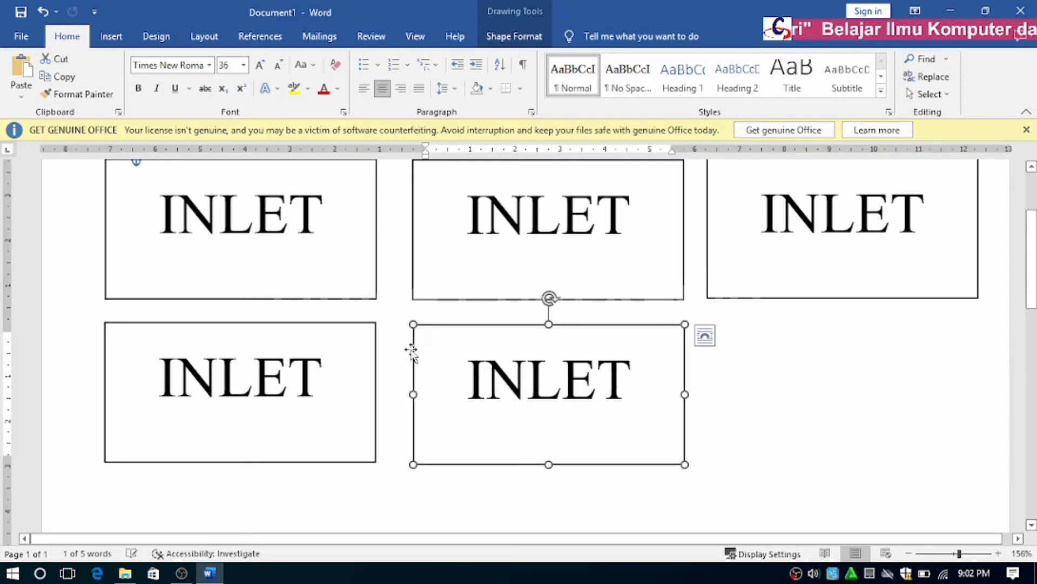
Paste a final INLET copy into the empty lower-right slot
left_click(763, 346)
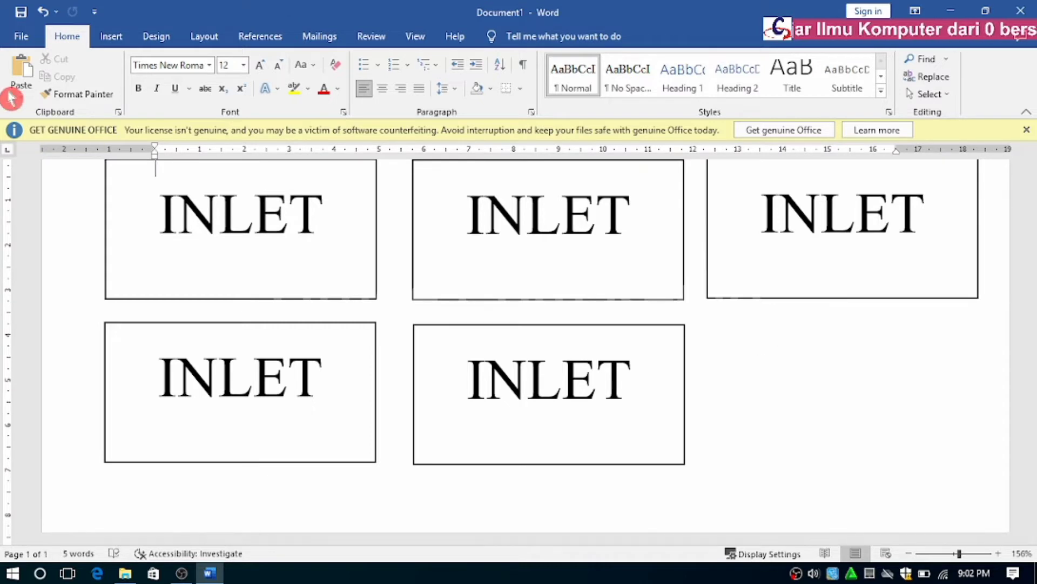
left_click(21, 80)
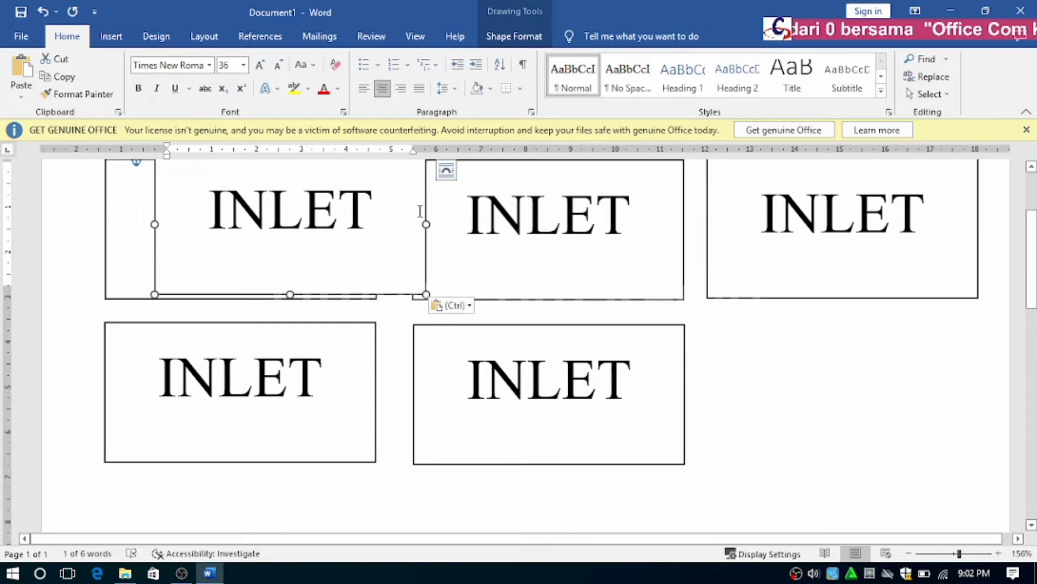
left_click_drag(426, 205, 865, 400)
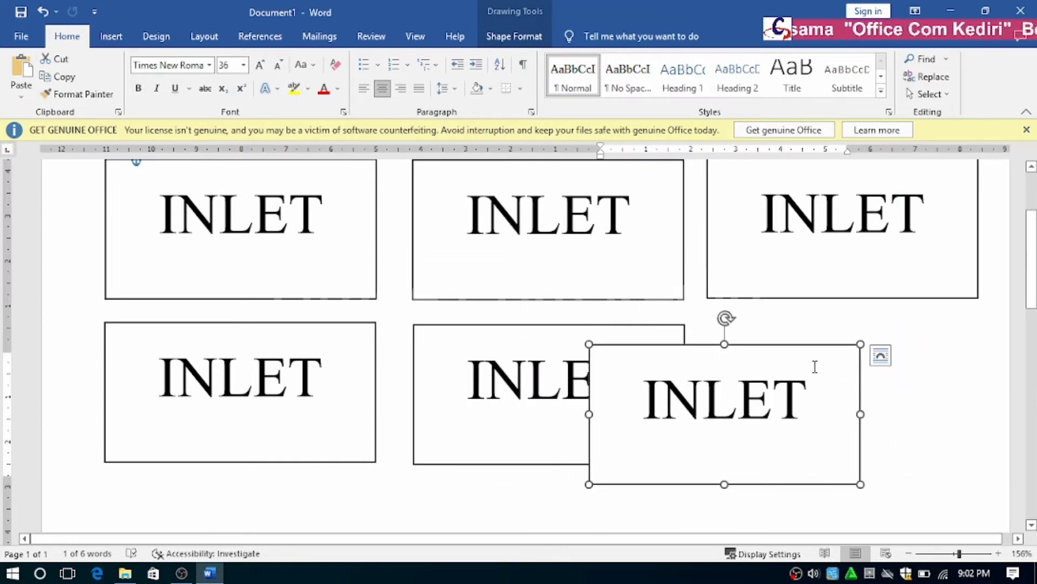
left_click_drag(801, 345, 916, 326)
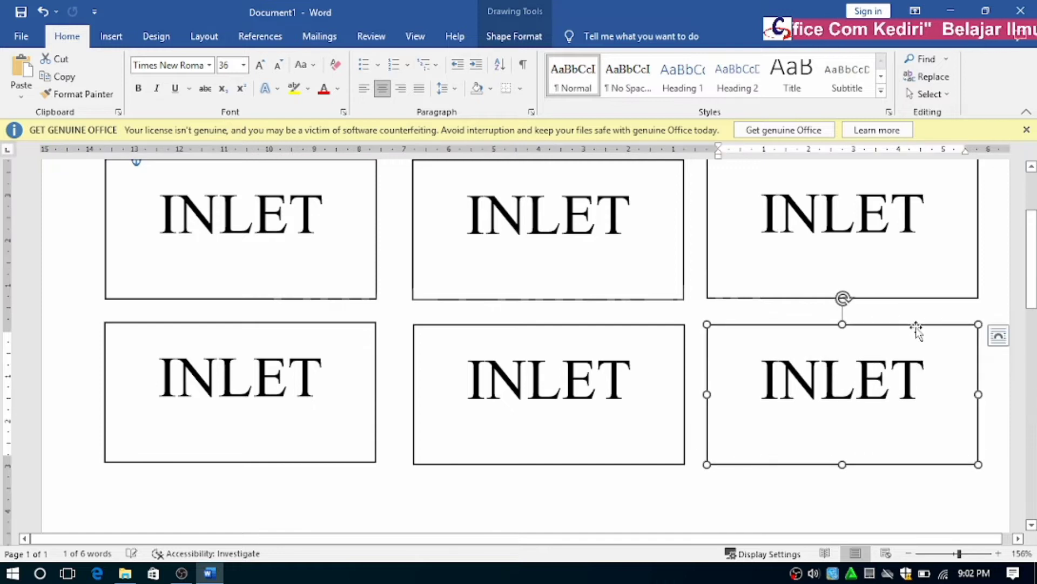
left_click(1013, 275)
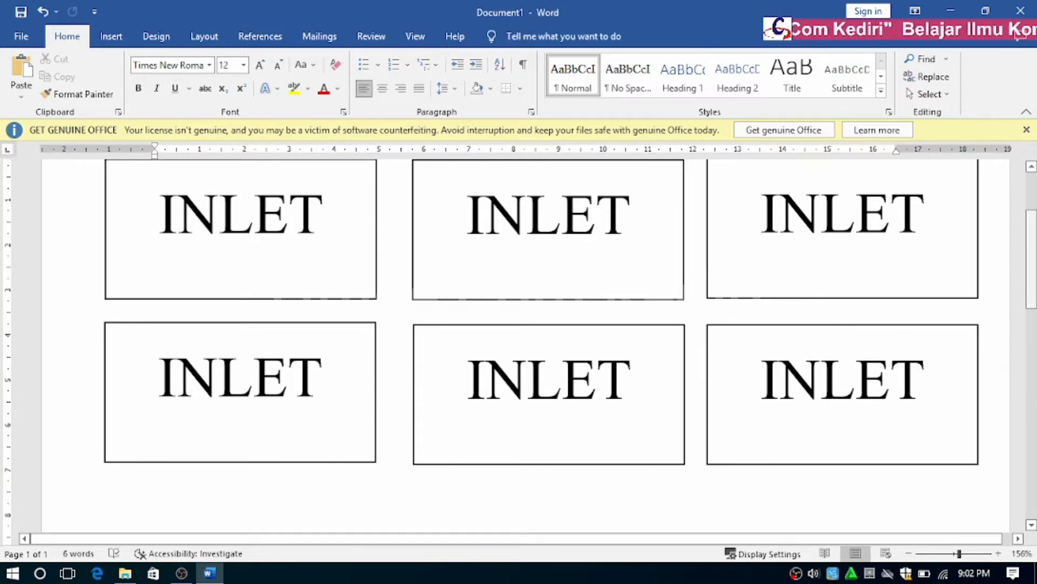
scroll(1033, 234, "up", 3)
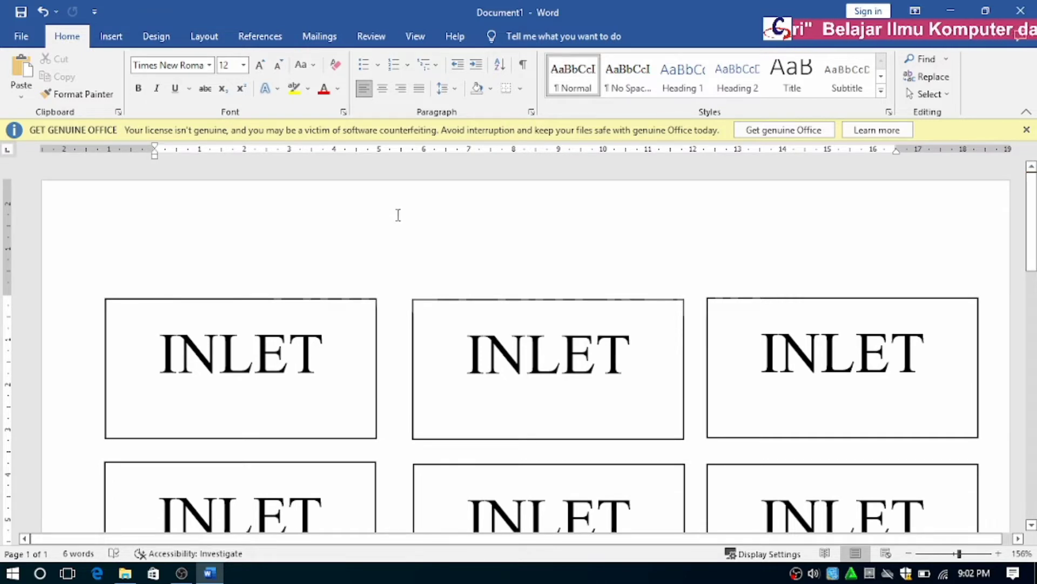
Open the Page Setup dialog through Layout > Margins > Custom Margins
left_click(204, 44)
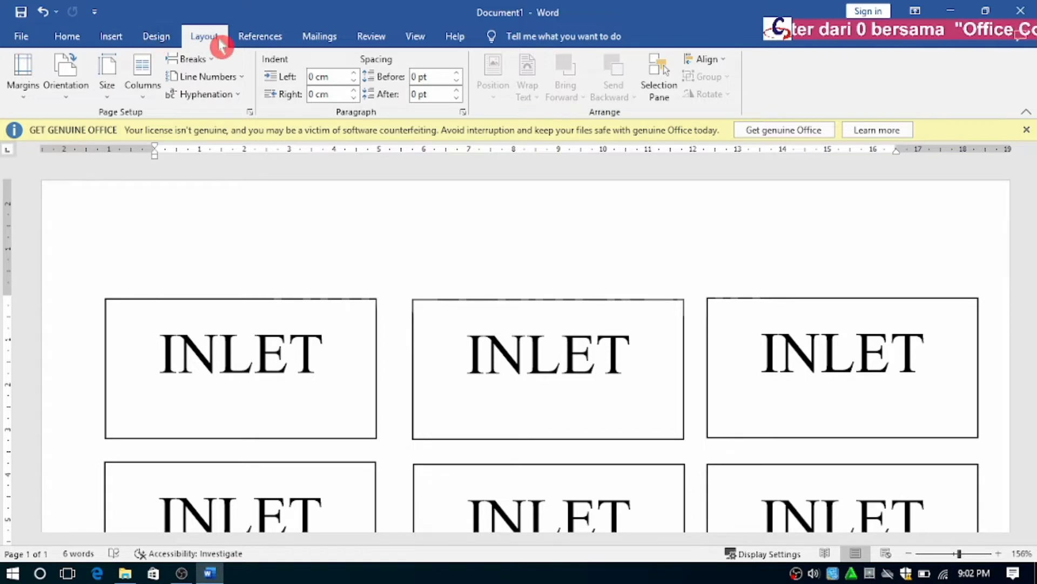
left_click(32, 101)
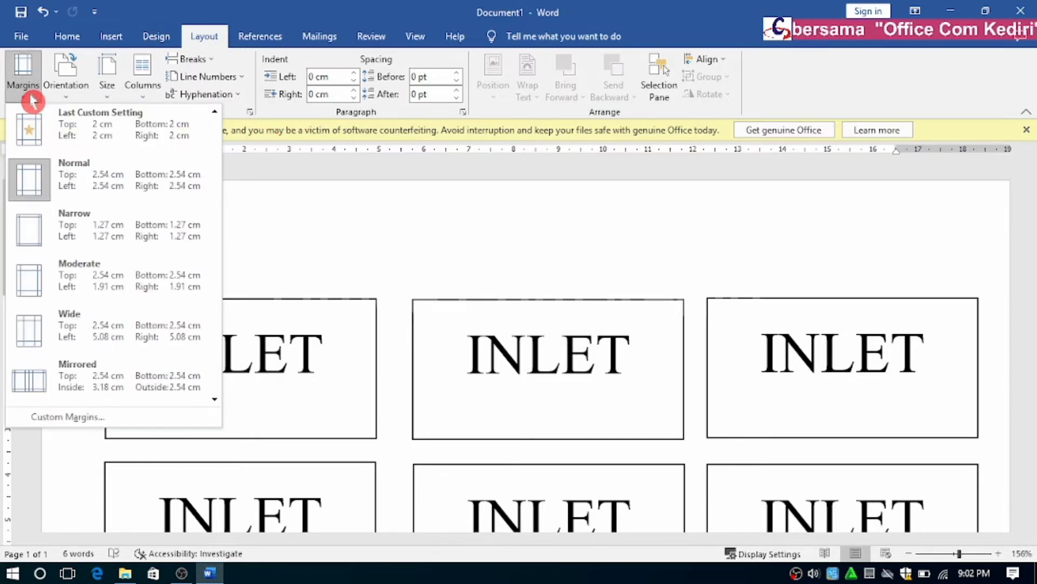
left_click(106, 421)
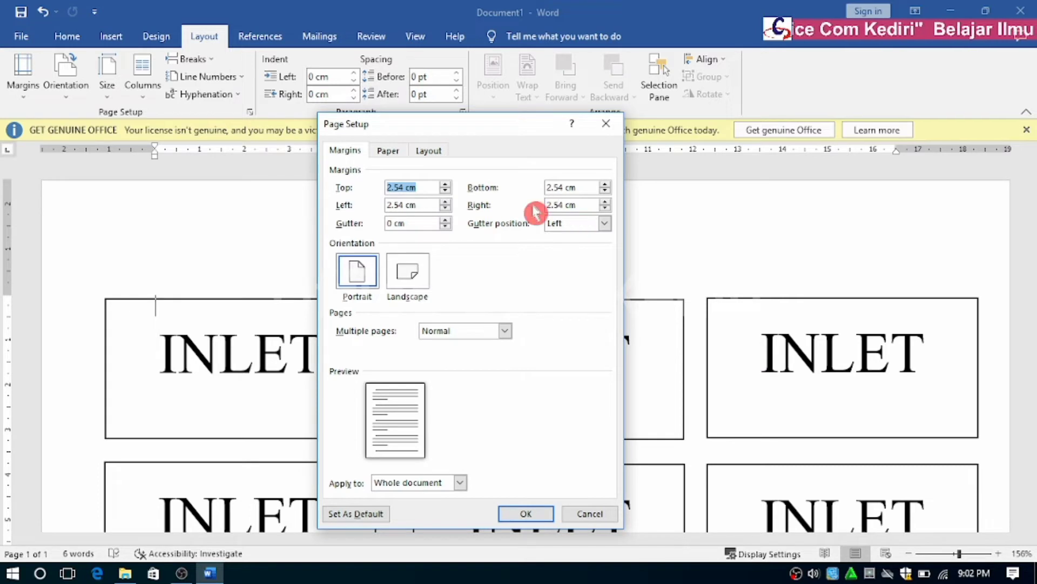
Enter 33 cm as the paper height in Page Setup's paper settings, then return to Margins
left_click(389, 151)
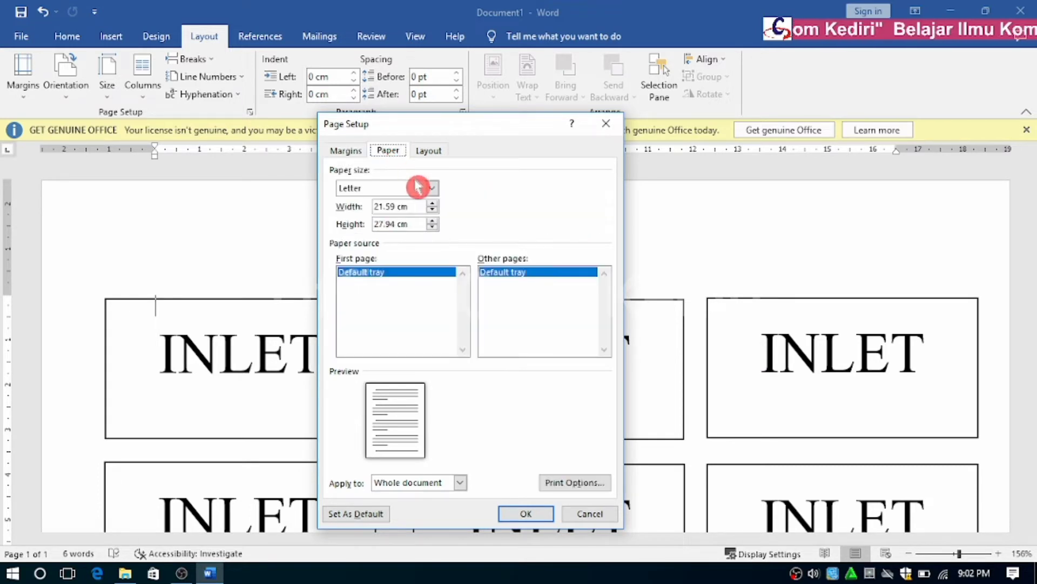
double_click(411, 222)
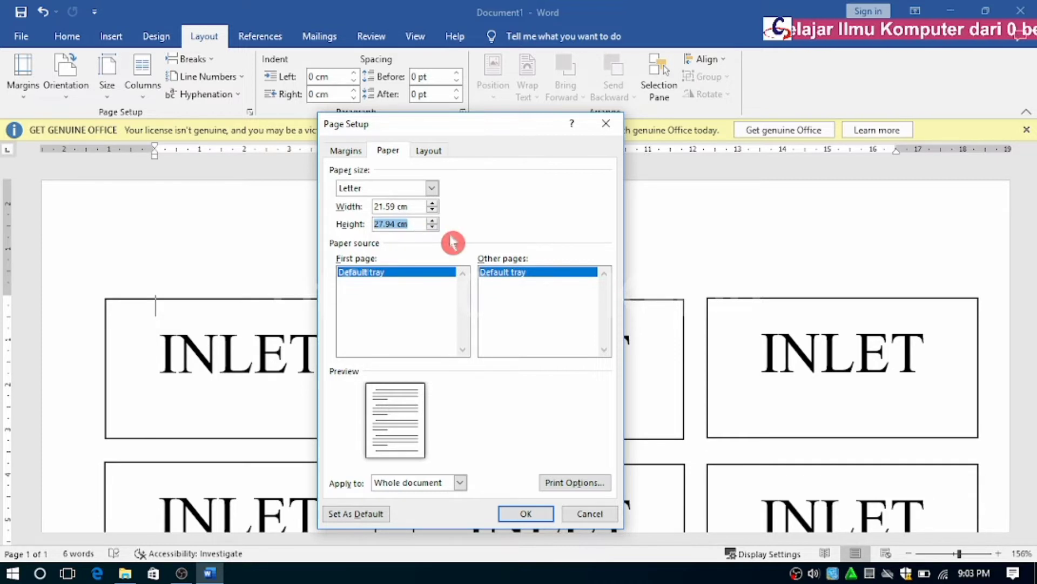
type("33")
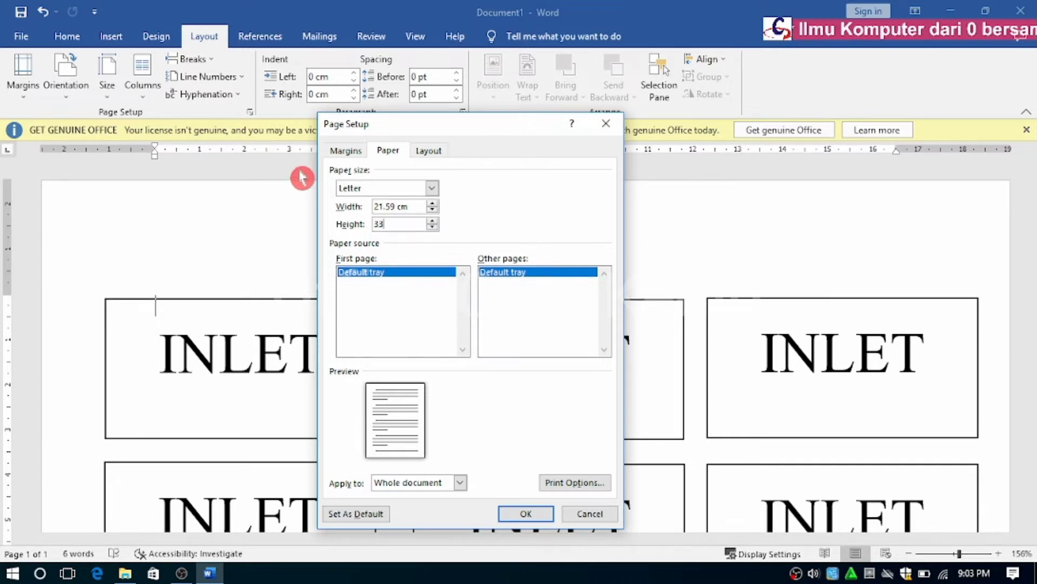
left_click(358, 154)
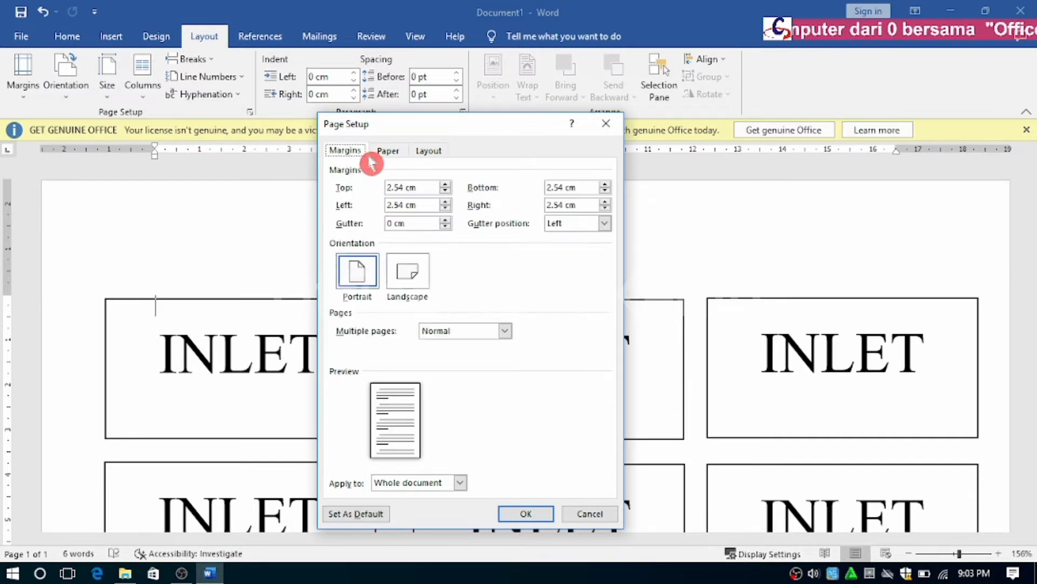
left_click(388, 153)
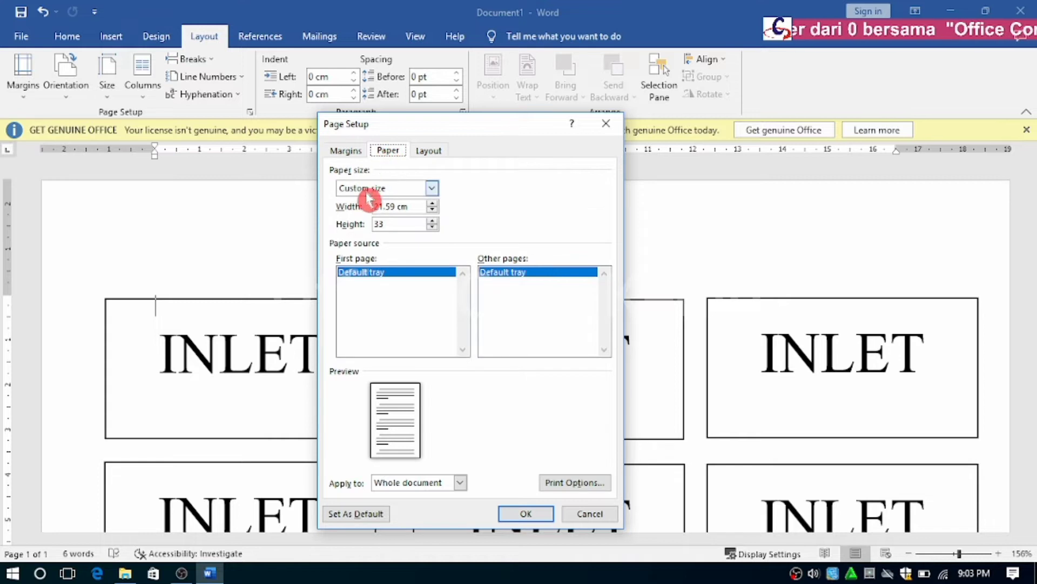
left_click(352, 154)
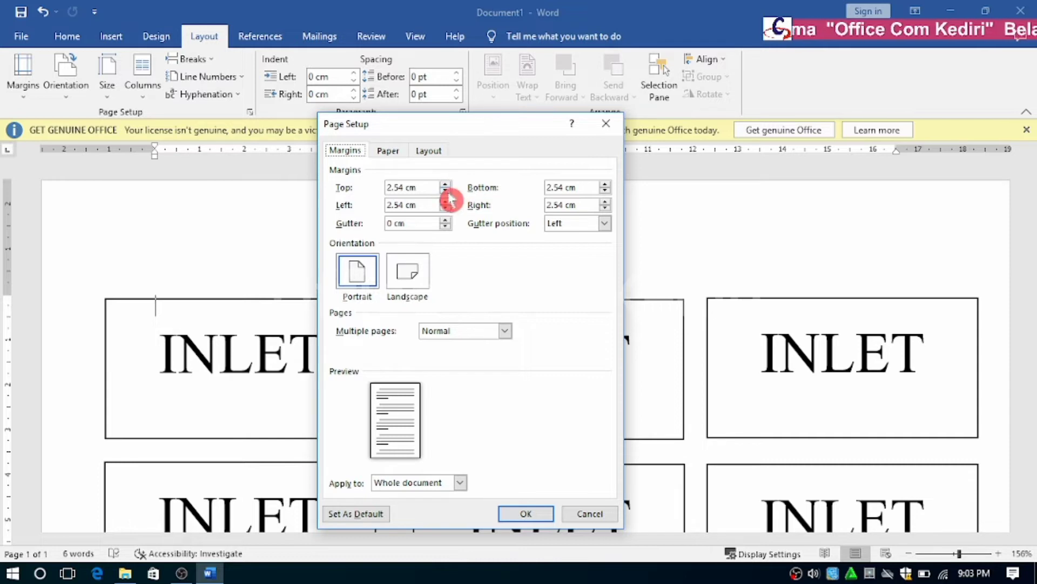
Lower the top, bottom, left and right margins to 1 cm each and apply them
left_click(445, 192)
left_click(445, 191)
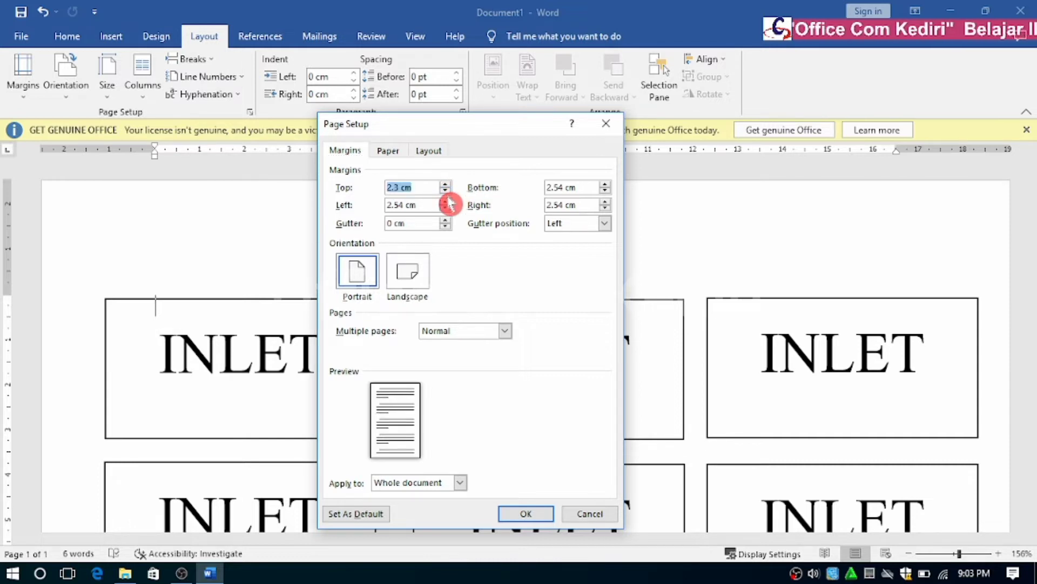
left_click(445, 191)
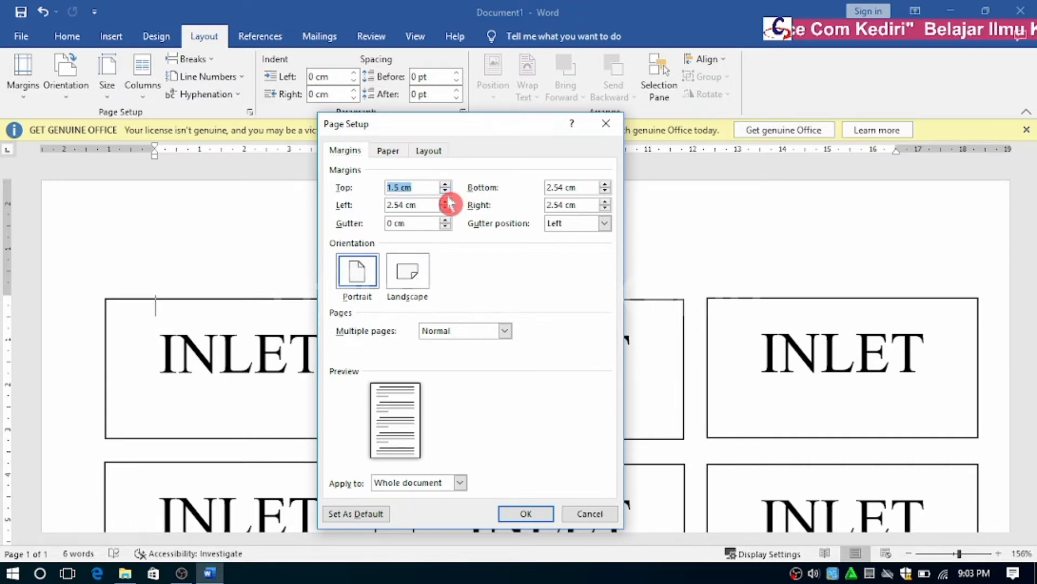
left_click(446, 191)
left_click(446, 193)
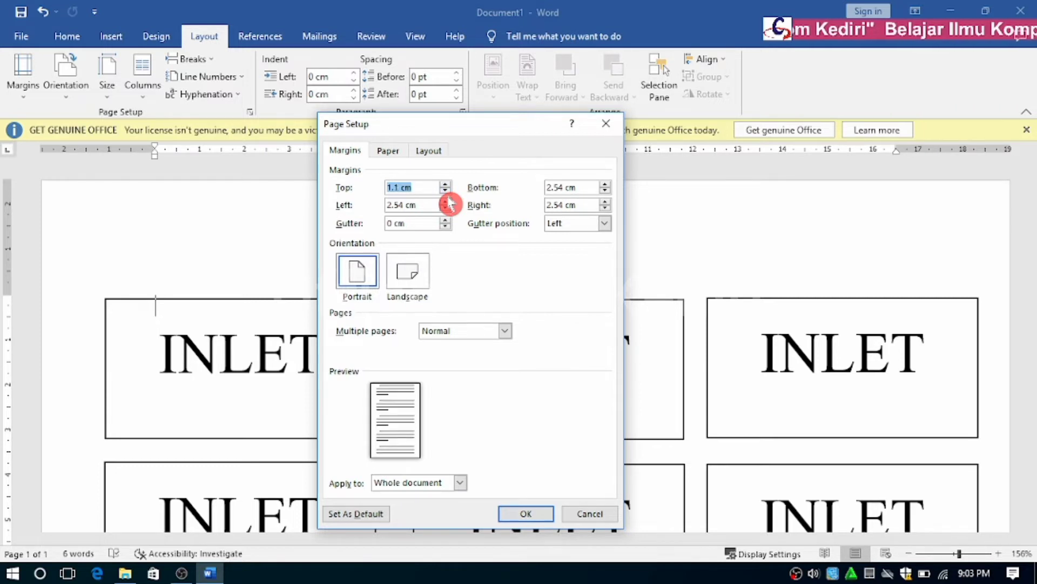
key("Tab")
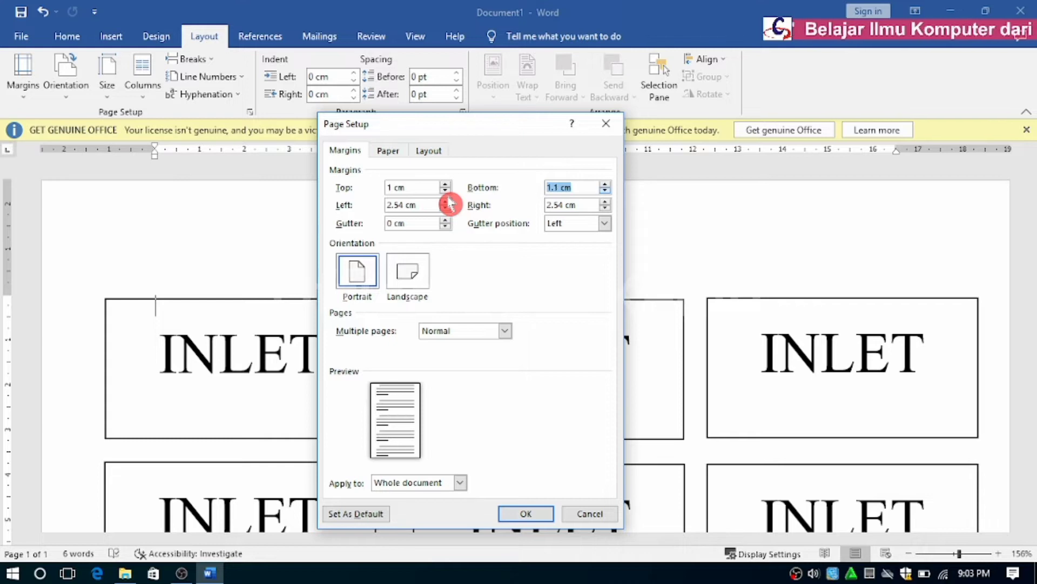
left_click(446, 206)
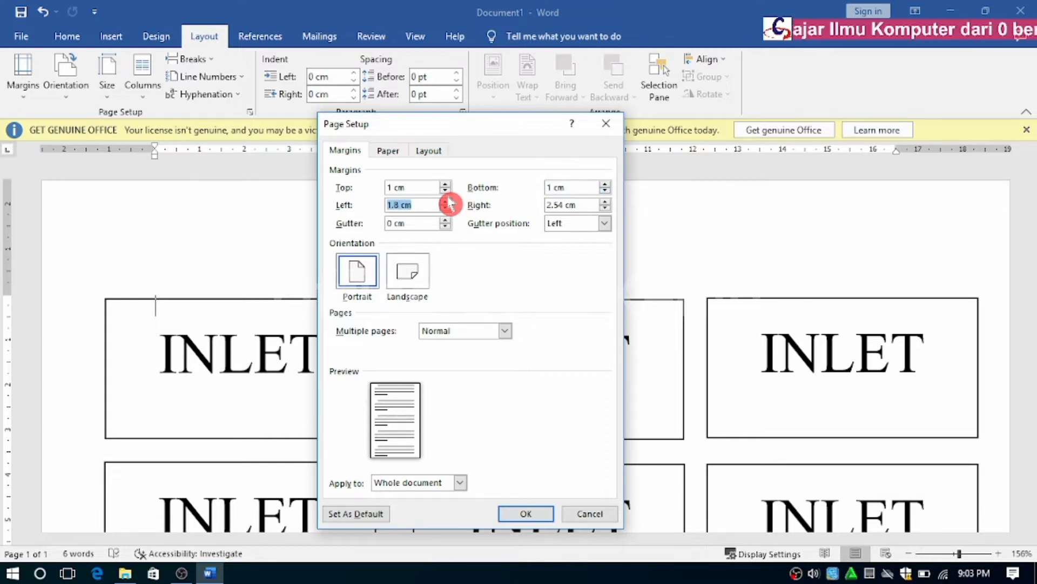
key("Tab")
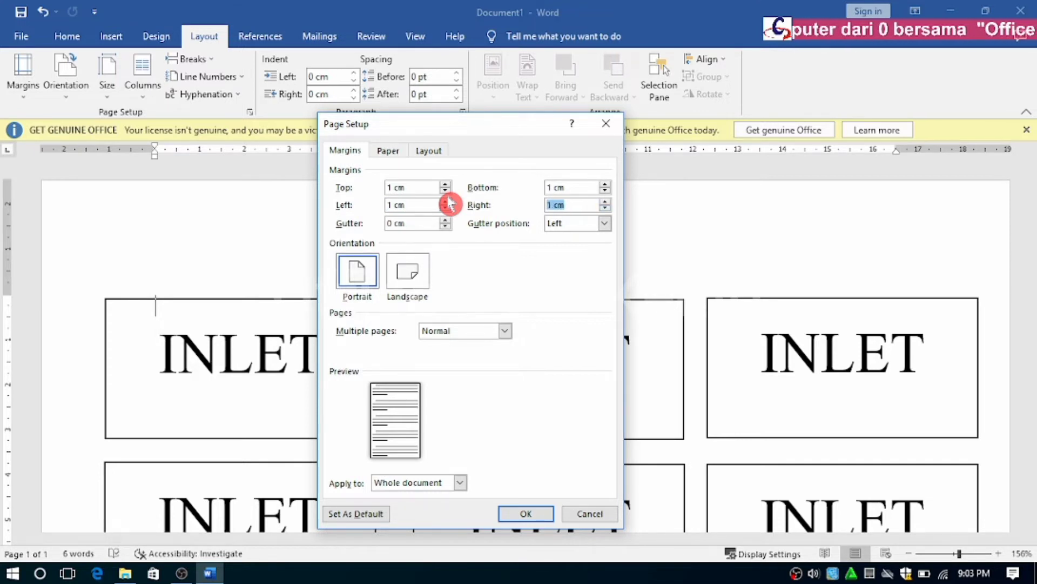
key("Return")
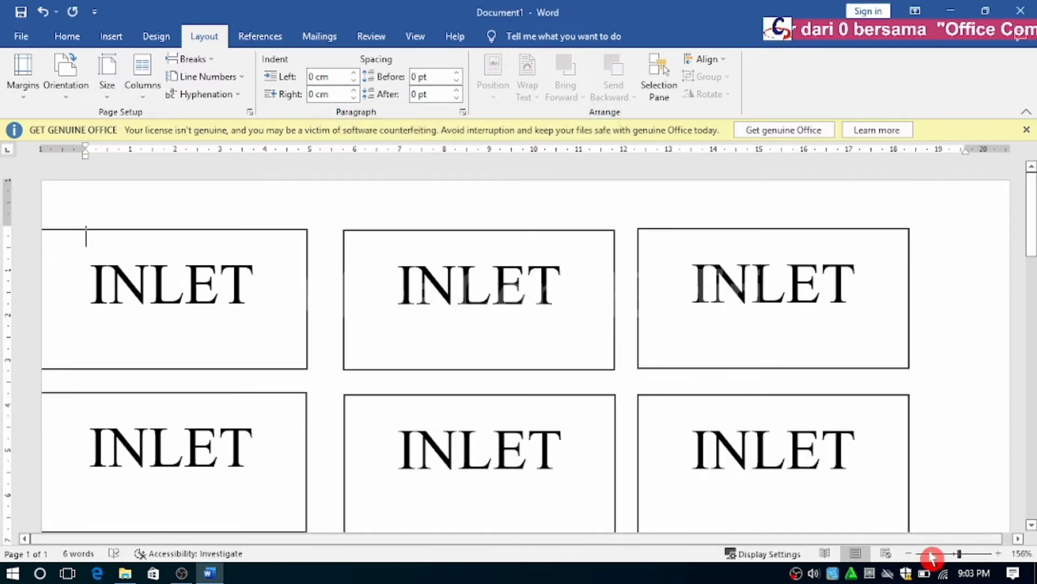
Zoom out and shift the three top-row INLET boxes right, nudging the middle one into place
left_click(910, 553)
left_click(910, 554)
left_click(910, 553)
left_click(910, 553)
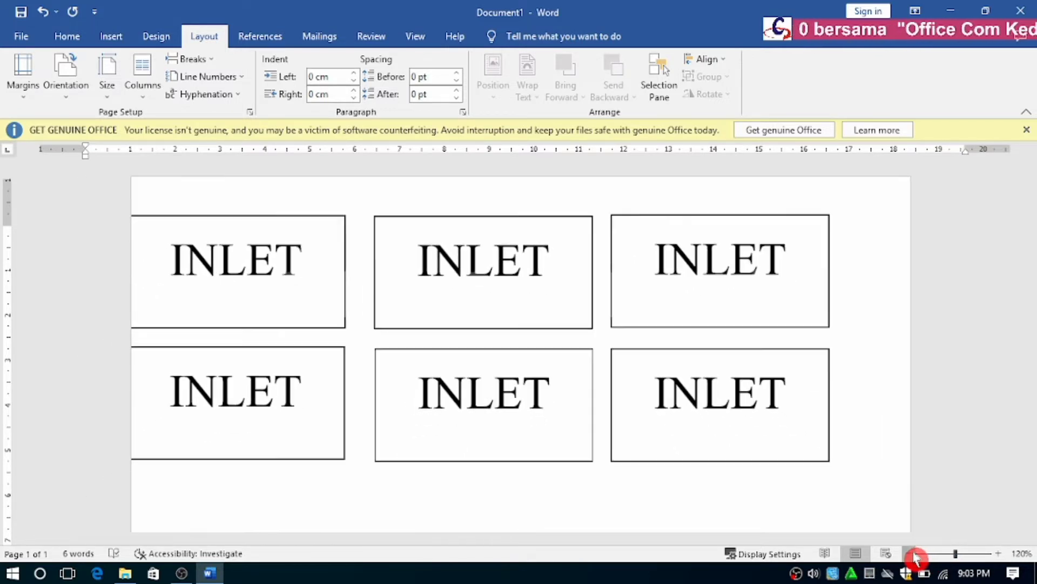
left_click(910, 553)
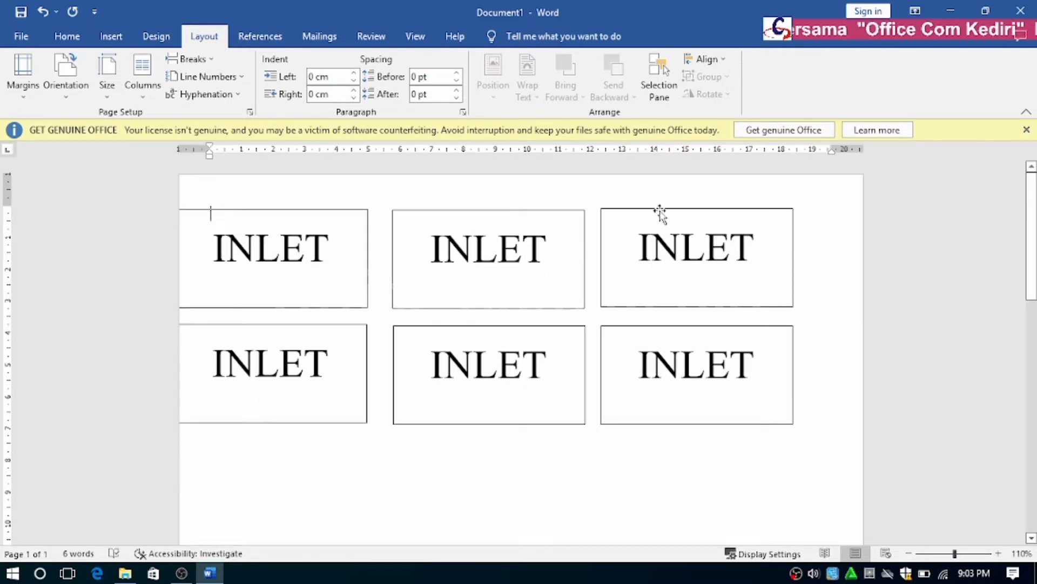
left_click_drag(659, 213, 697, 215)
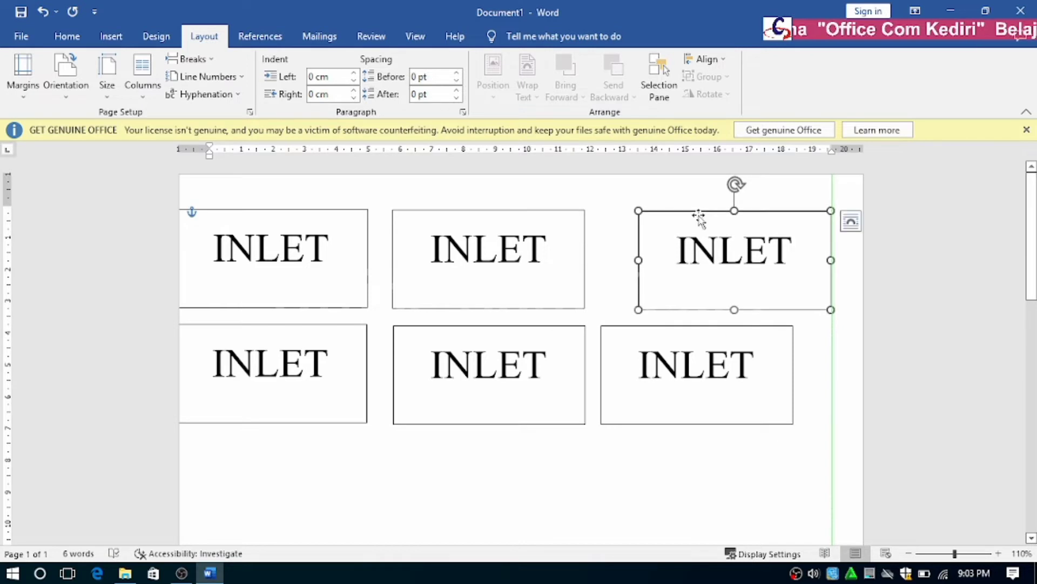
left_click_drag(537, 214, 559, 217)
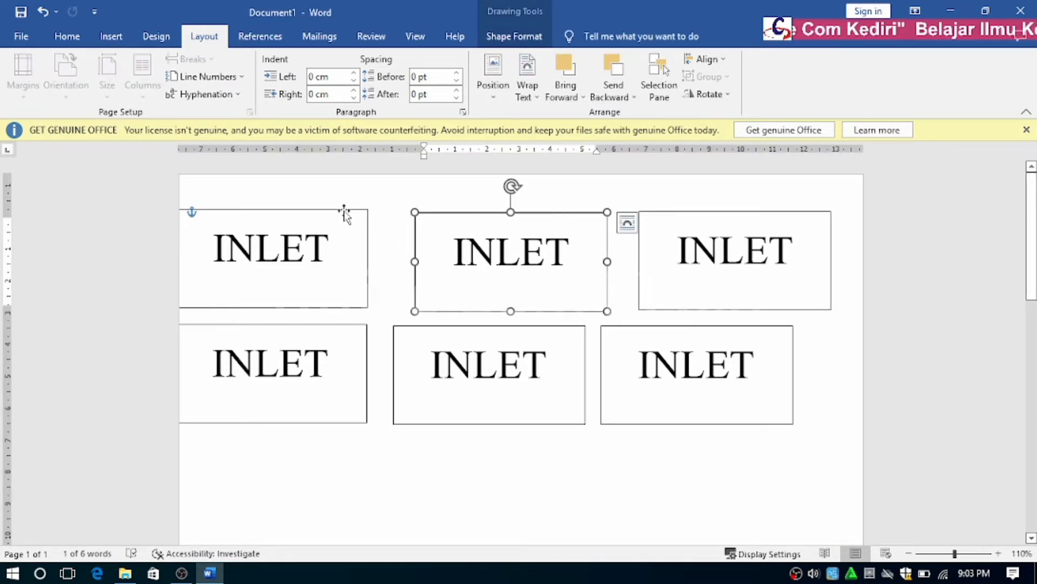
left_click_drag(344, 212, 379, 215)
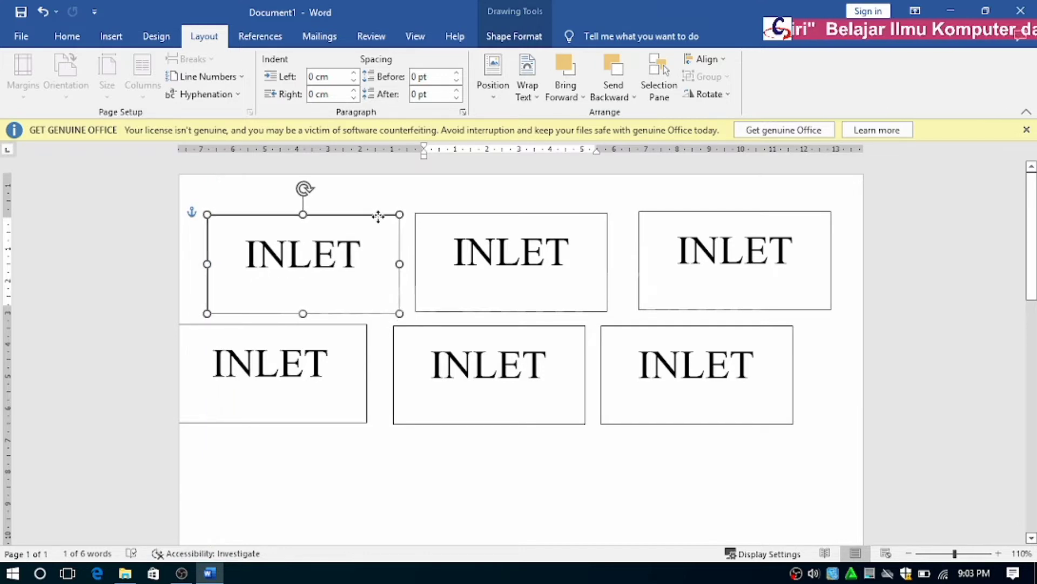
left_click(479, 215)
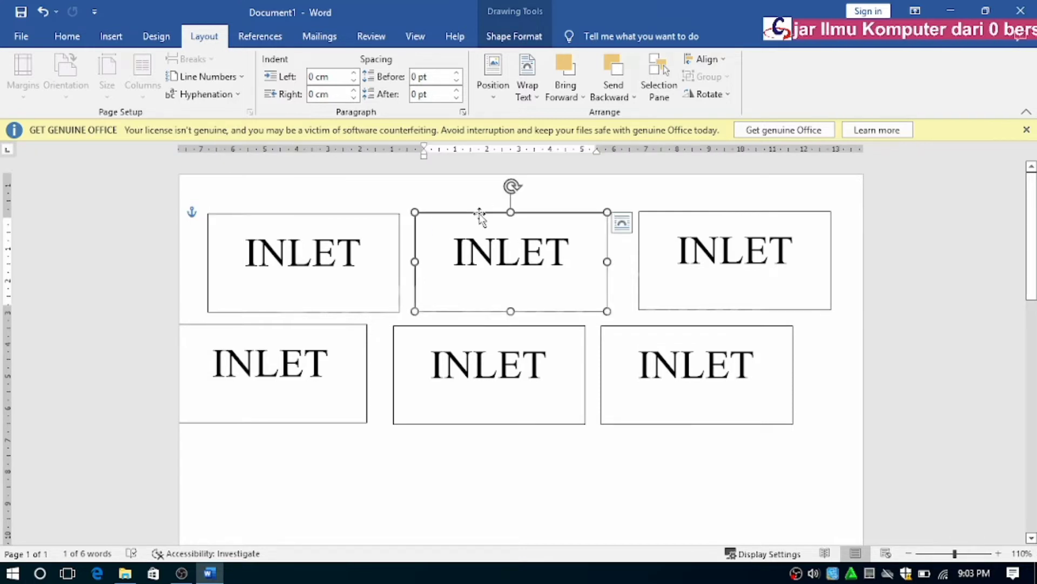
key("Right")
key("Right")
key("Right")
key("Right")
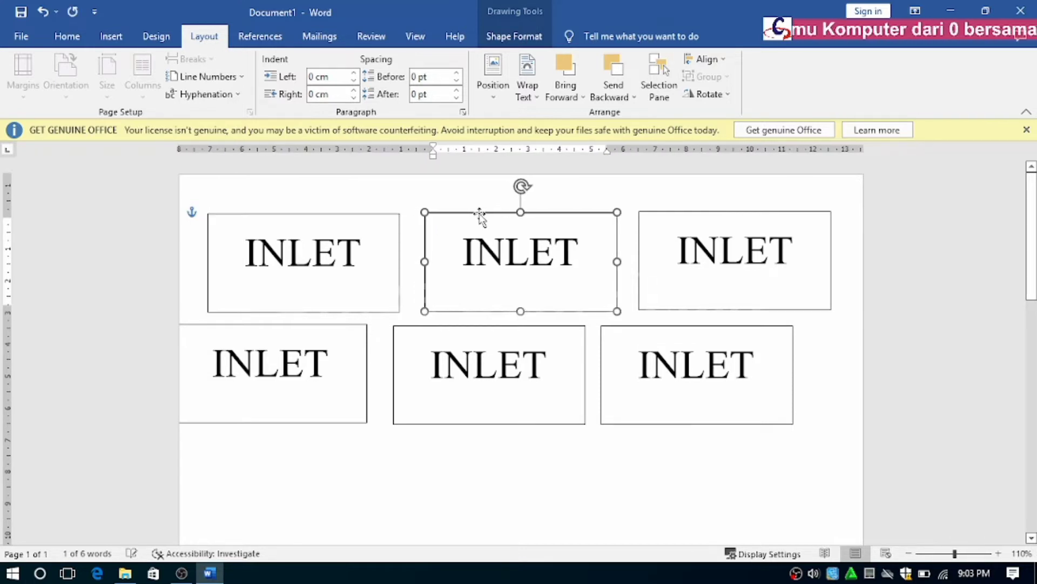
key("Right")
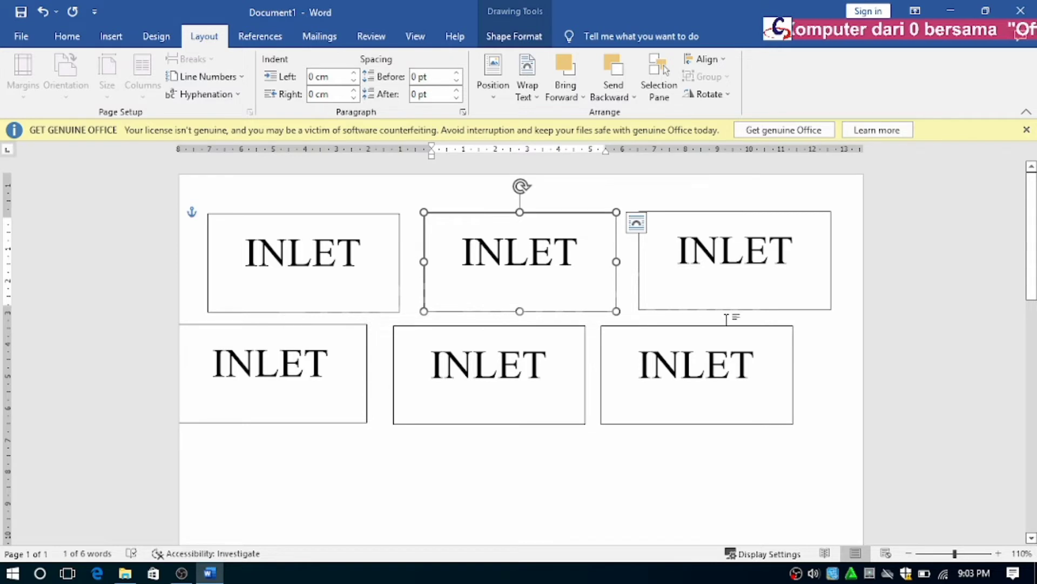
Nudge the bottom-right and bottom-middle boxes sideways to sit under the top row
left_click(727, 329)
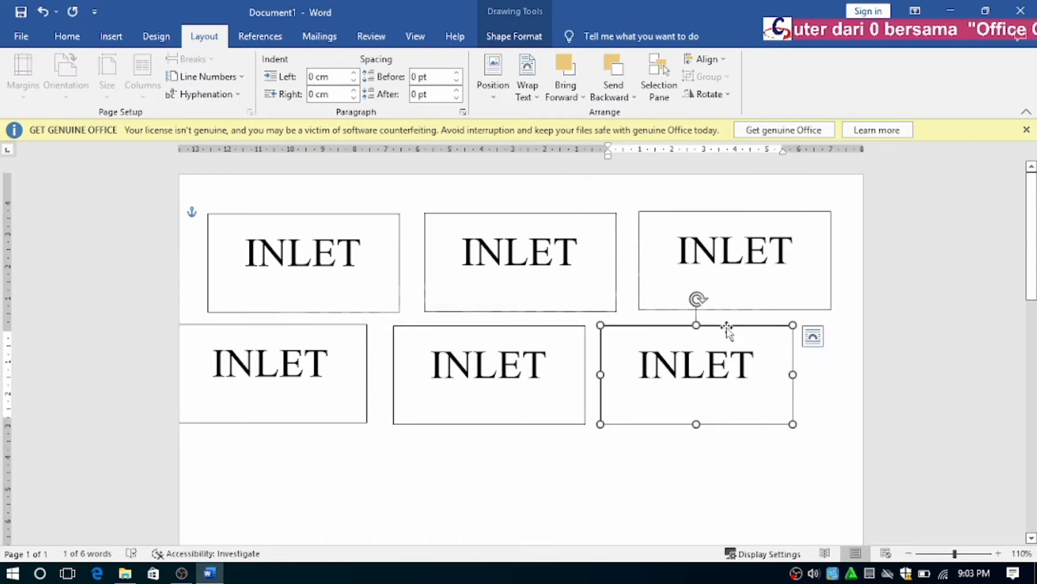
key("Right")
key("Right")
key("Right")
key("Right")
key("Right")
key("Right")
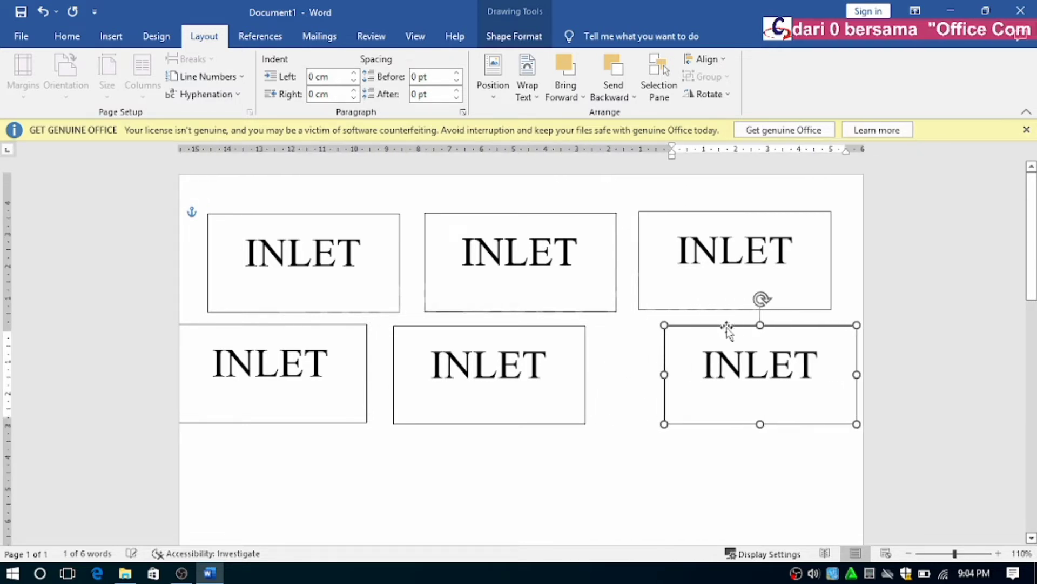
key("Right")
key("Right")
key("Right")
key("Right")
key("Right")
key("Left")
key("Left")
key("Left")
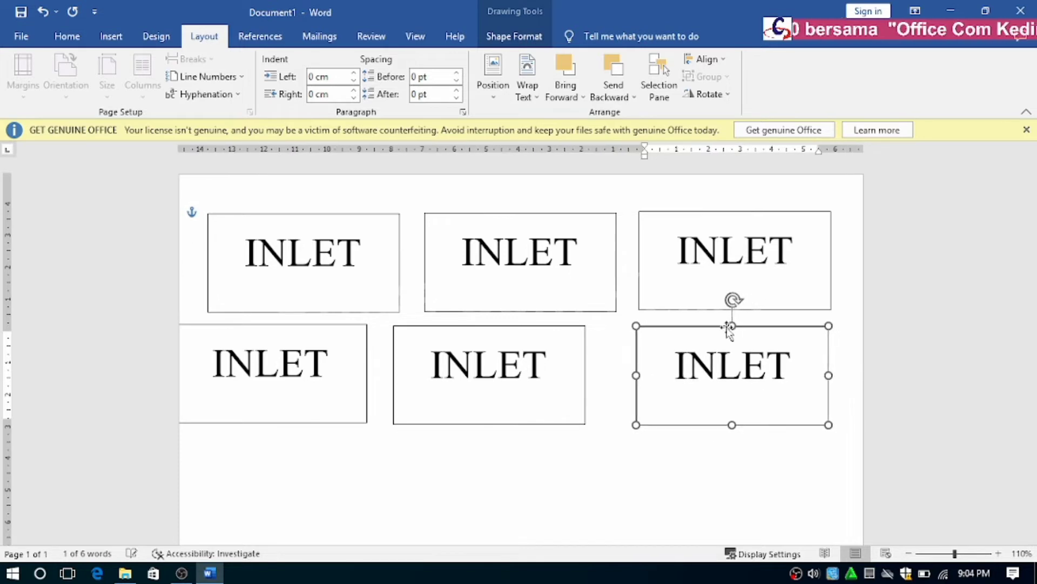
key("Left")
key("Right")
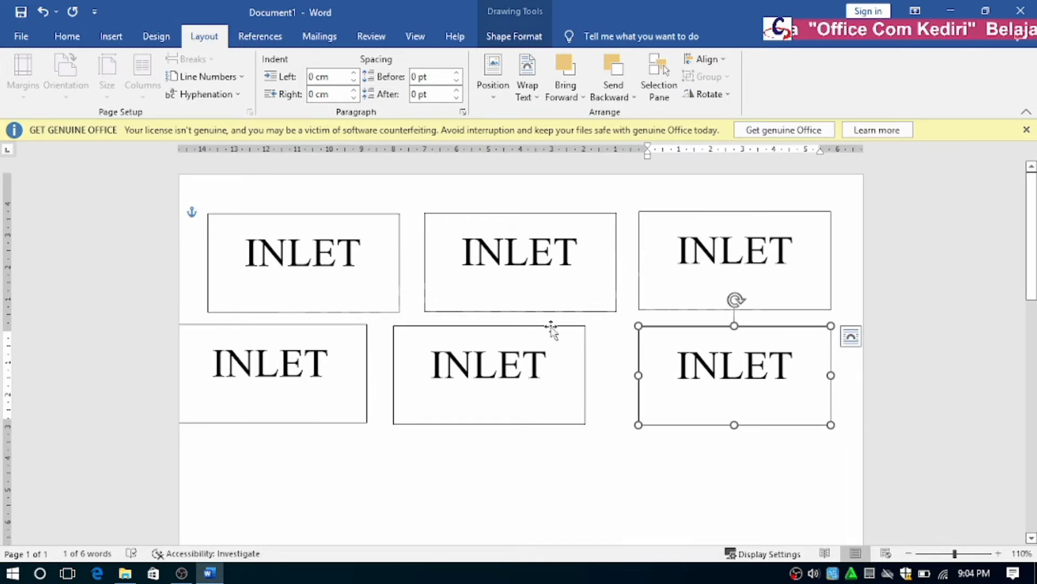
left_click(551, 326)
key("Right")
key("Right")
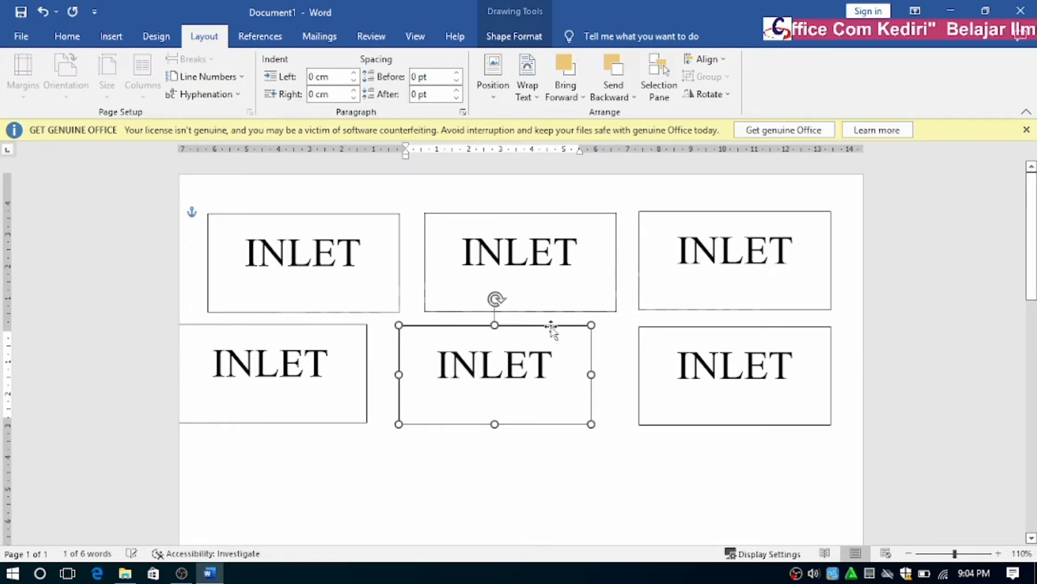
key("Right")
key("Right")
key("Right")
key("Right")
key("Left")
key("Left")
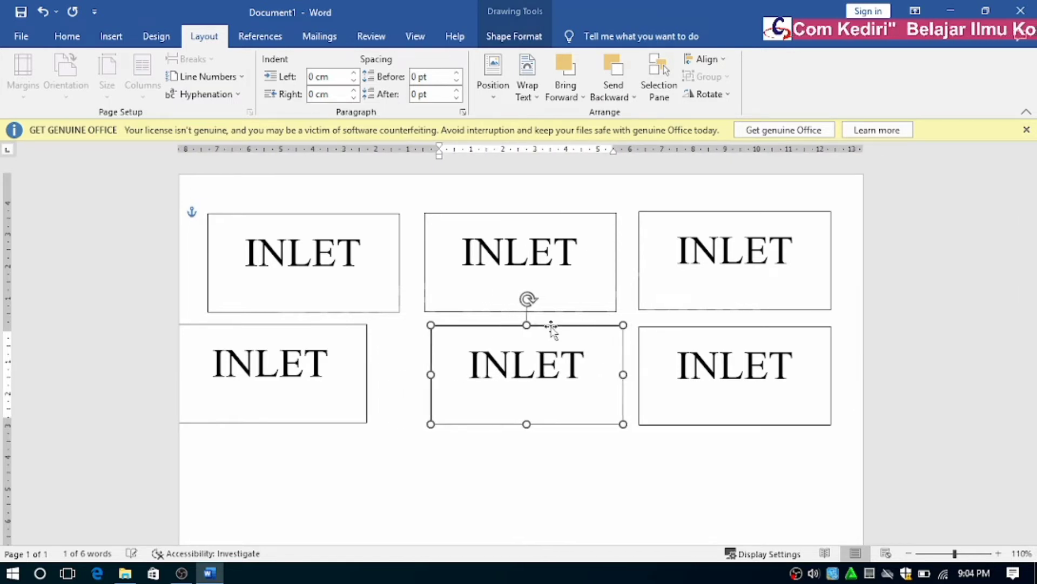
key("Left")
key("Left")
key("Left")
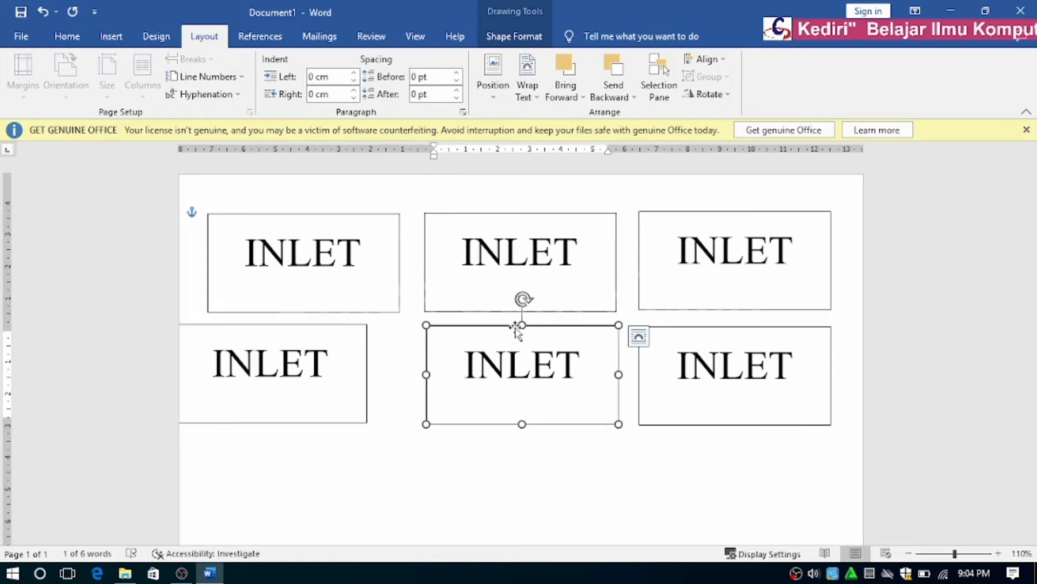
Move the bottom-left box under the top-left box and lower it slightly
left_click(352, 329)
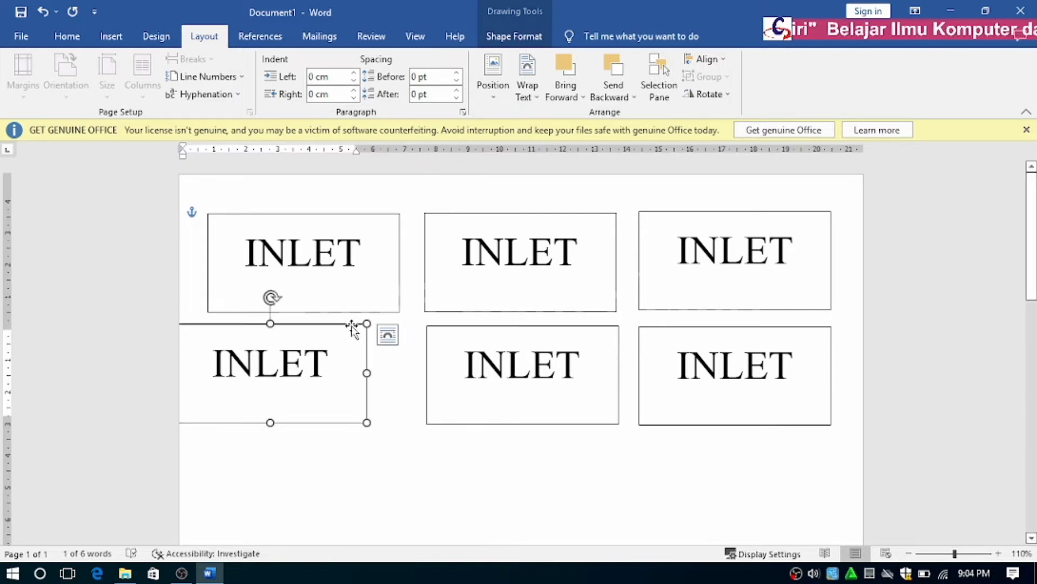
key("Right")
key("Right")
key("Right")
key("Right")
key("Right")
key("Right")
key("Right")
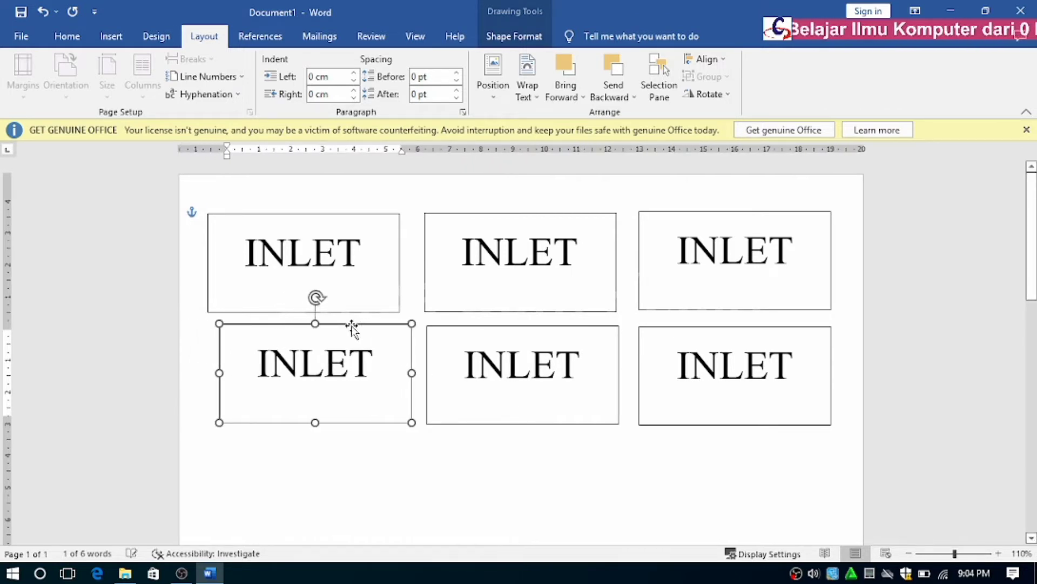
key("Right")
key("Left")
key("Left")
key("Left")
key("Left")
key("Left")
key("Left")
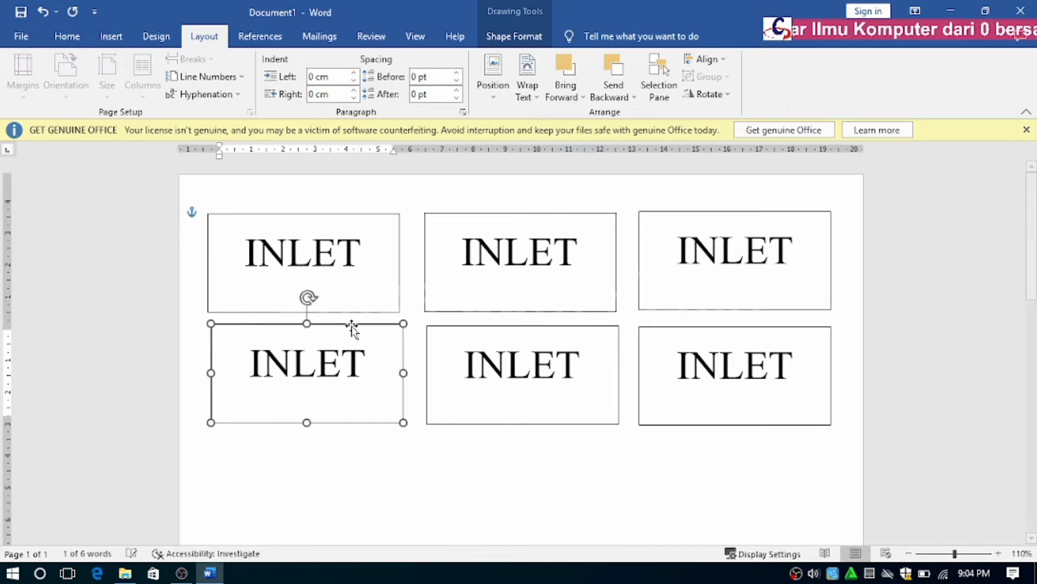
key("Left")
key("Left")
key("Down")
key("Down")
key("Down")
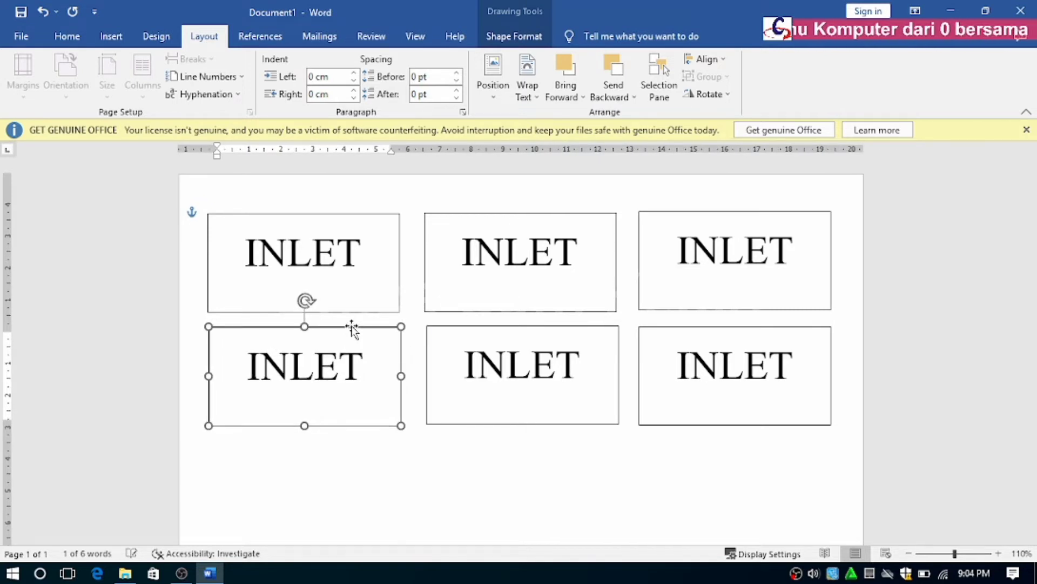
key("Down")
key("Left")
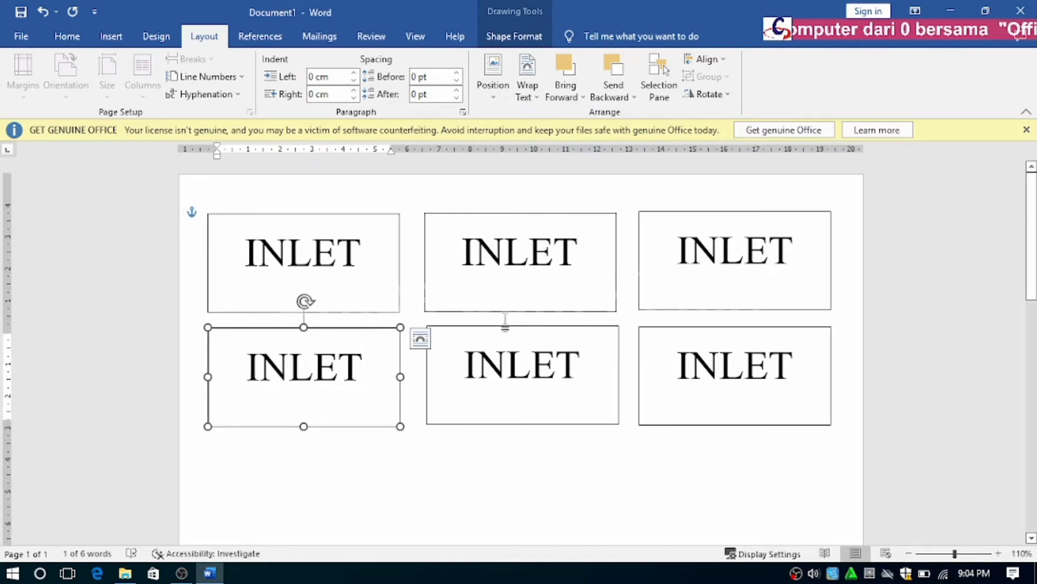
Lower the bottom-middle and bottom-right boxes so the bottom row lines up evenly
left_click(511, 329)
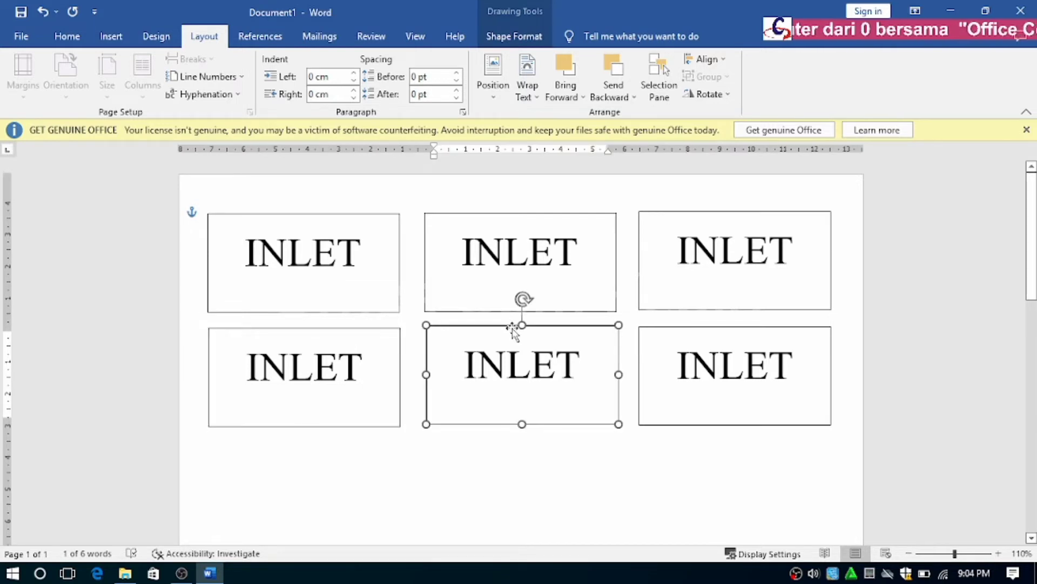
key("Left")
key("Left")
key("Down")
key("Down")
key("Down")
key("Down")
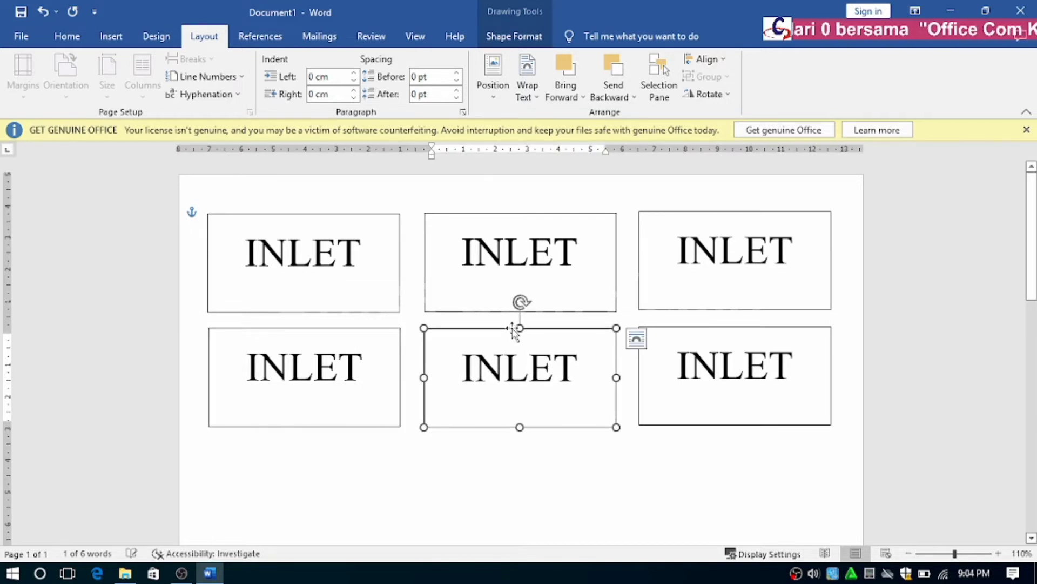
left_click(730, 331)
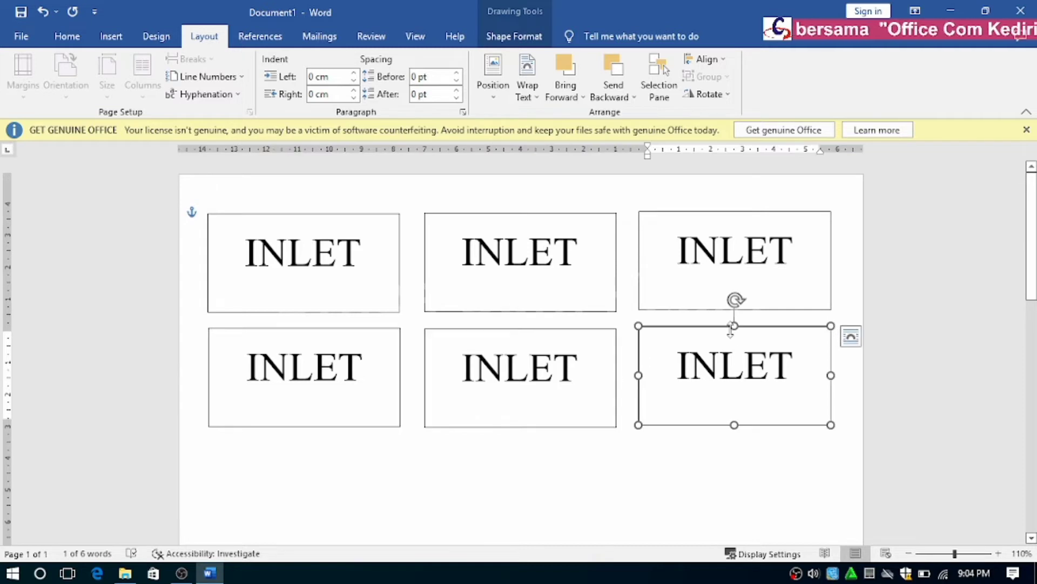
key("Down")
key("Down")
key("Down")
key("Down")
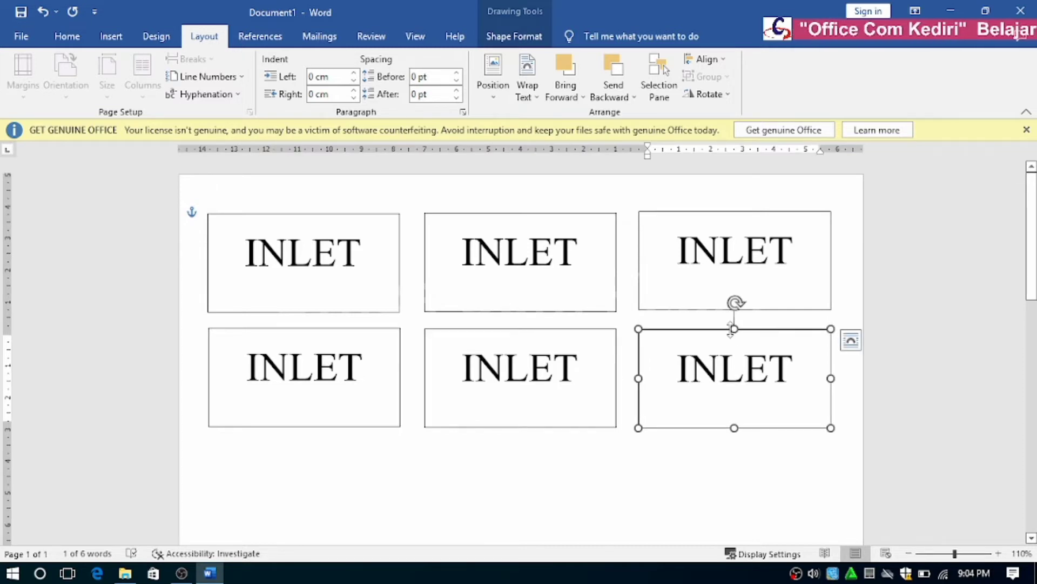
Deselect the boxes, then select the INLET label inside the top-middle box
left_click(870, 282)
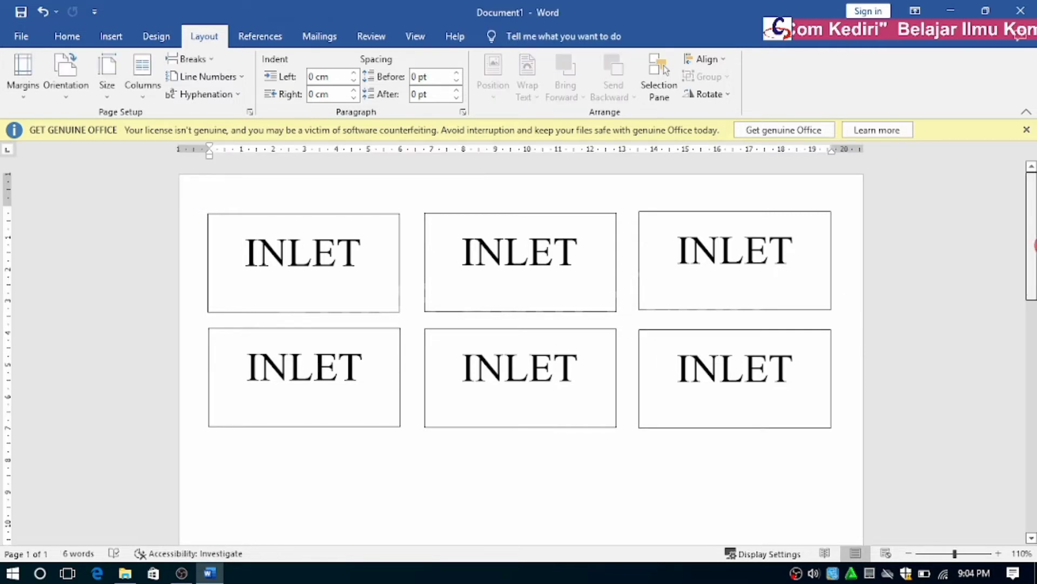
scroll(519, 351, "down", 3)
scroll(519, 351, "up", 3)
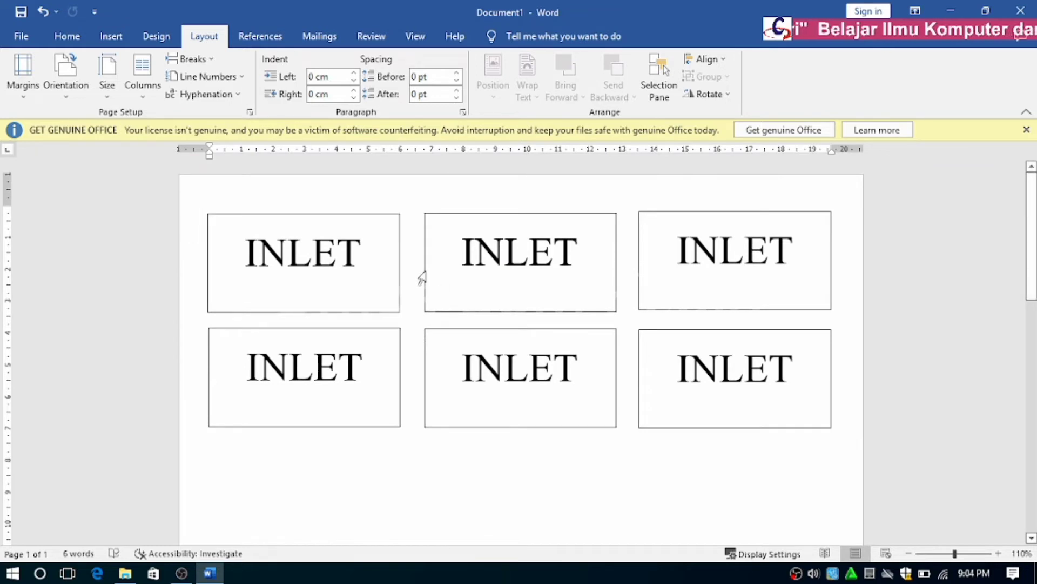
left_click(250, 451)
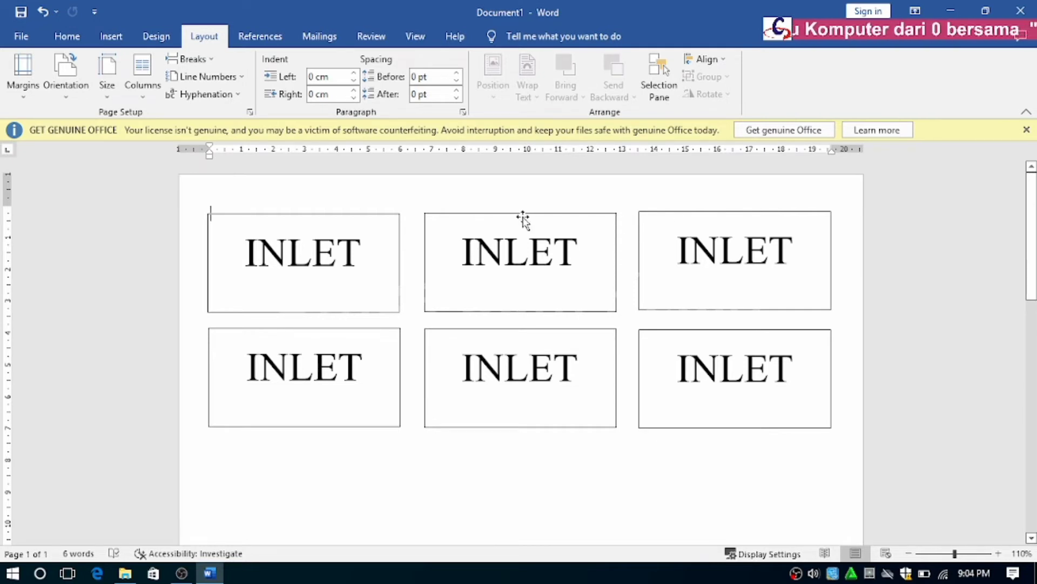
left_click(498, 249)
left_click(442, 254)
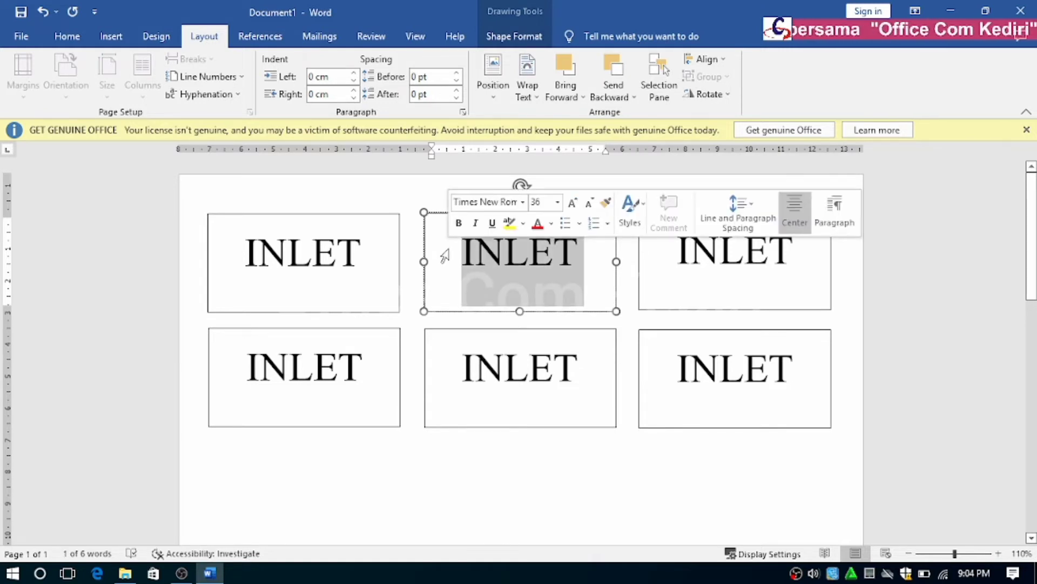
Replace the top-middle label with MAINDRAIN and select the whole word
type("MAINDRAIN")
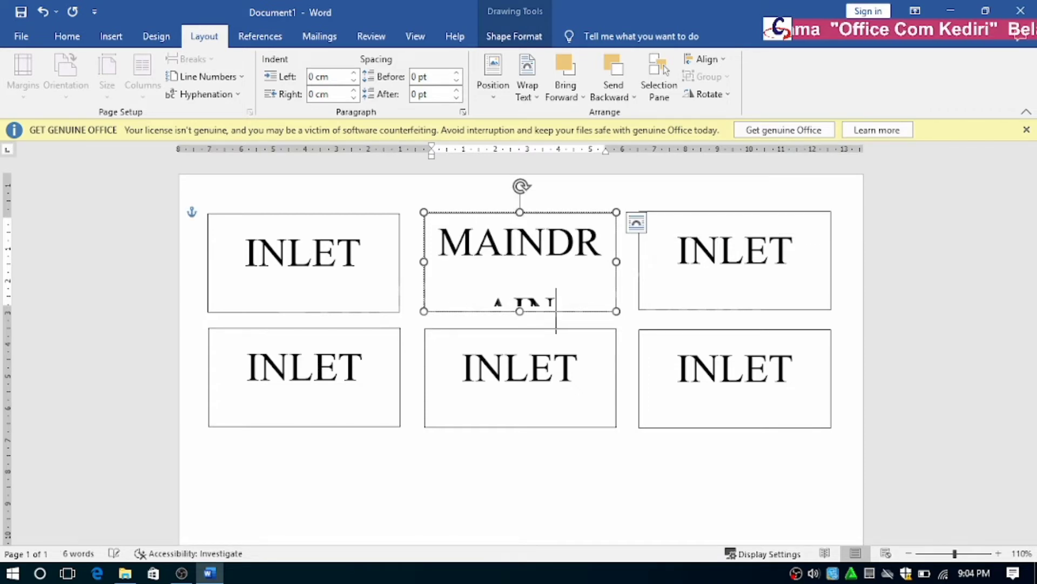
double_click(451, 252)
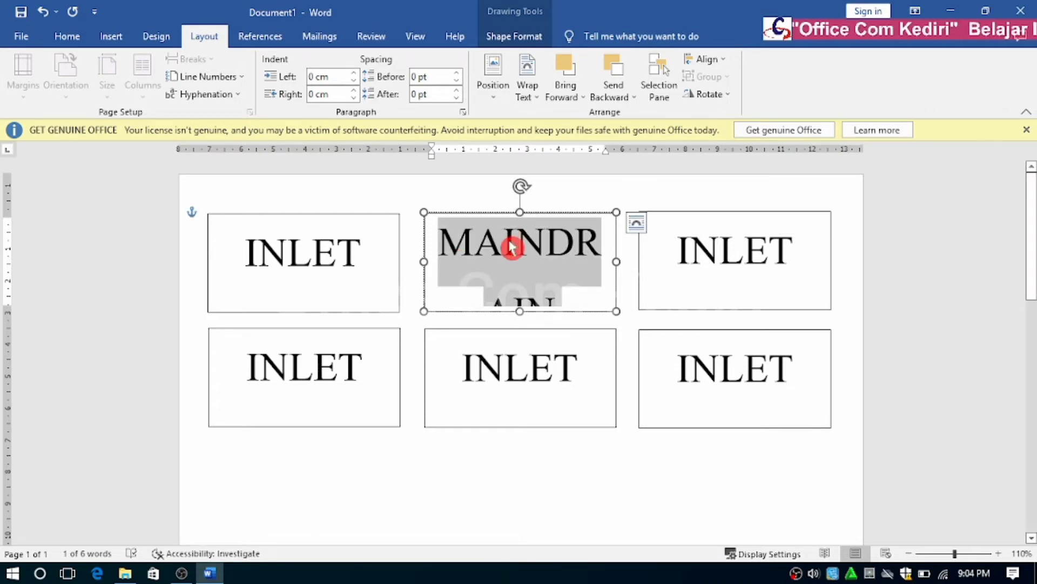
left_click(504, 259)
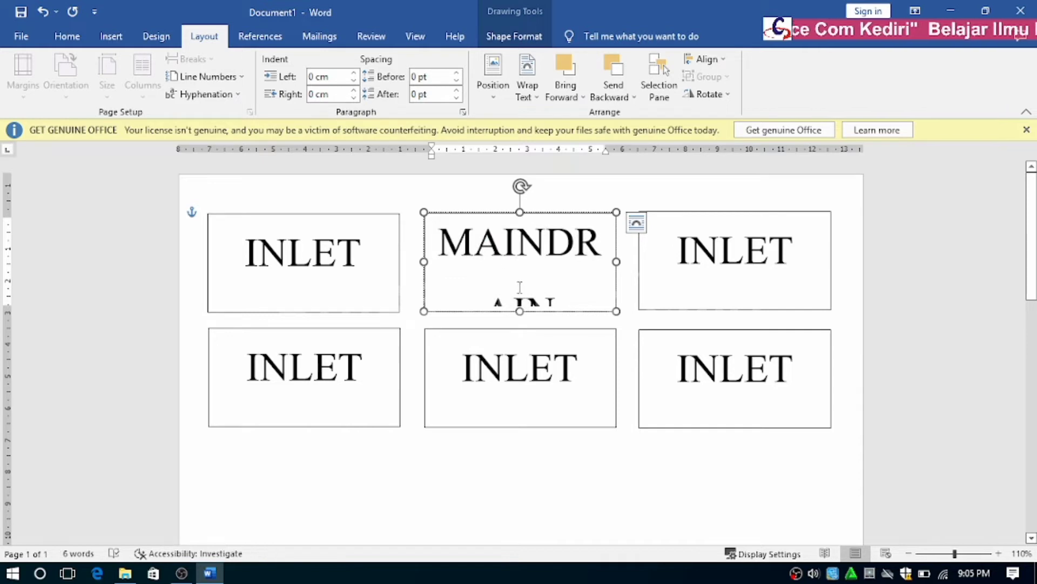
left_click(636, 223)
left_click(512, 280)
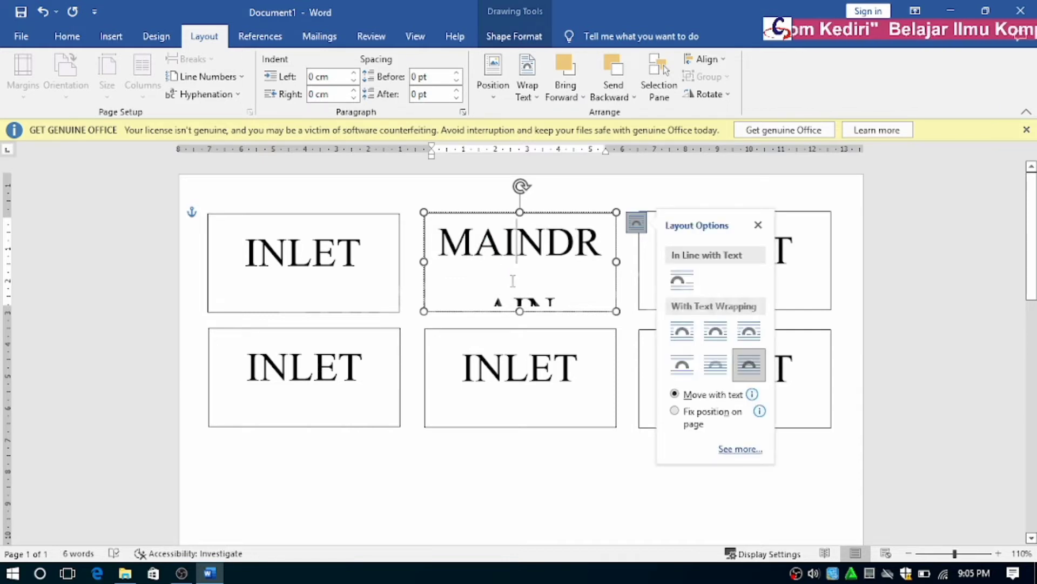
double_click(512, 280)
left_click(512, 258)
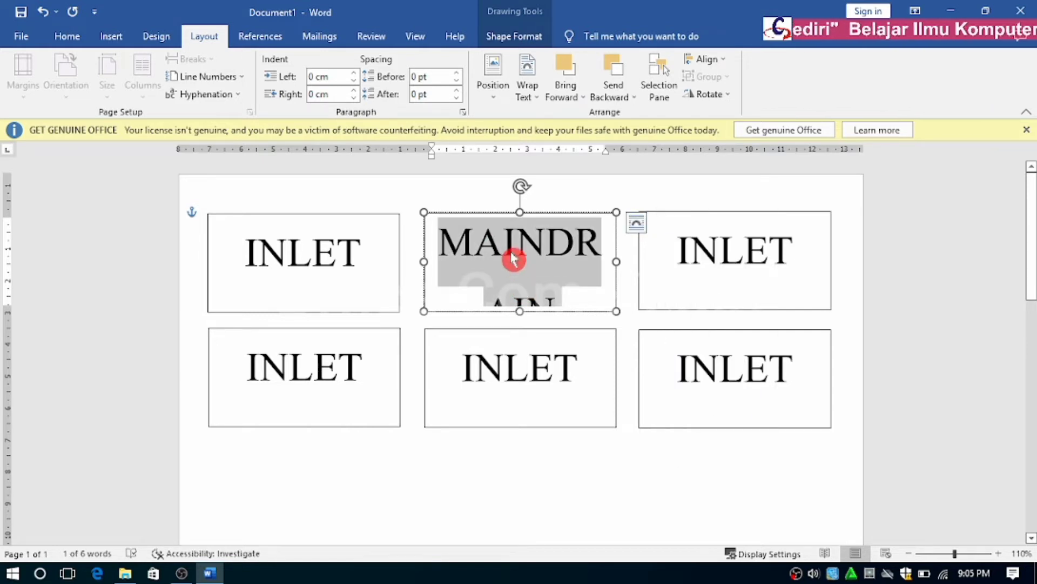
double_click(502, 246)
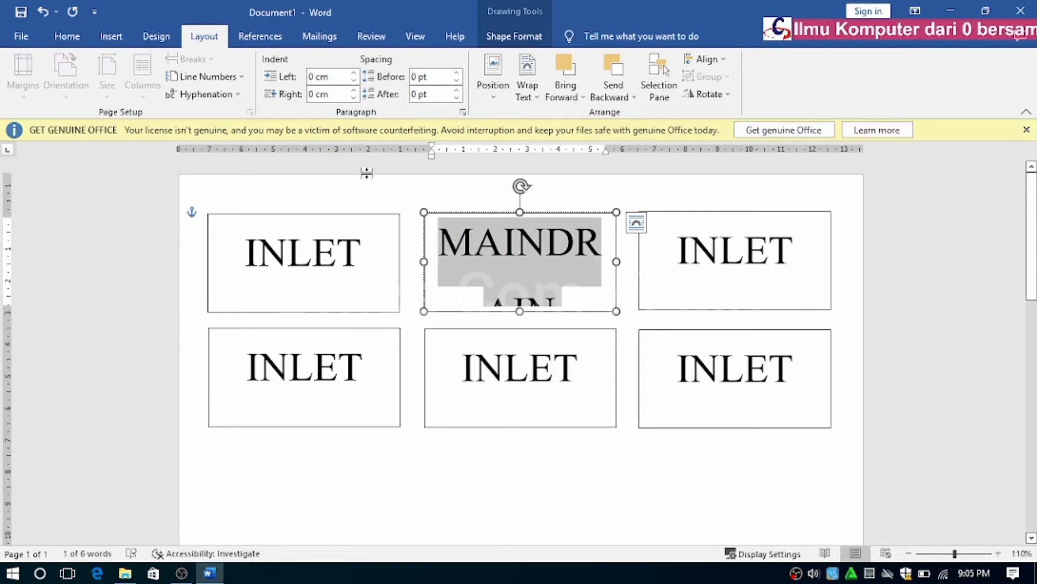
Set MAINDRAIN to 26 pt from the Home tab's font size list
left_click(79, 39)
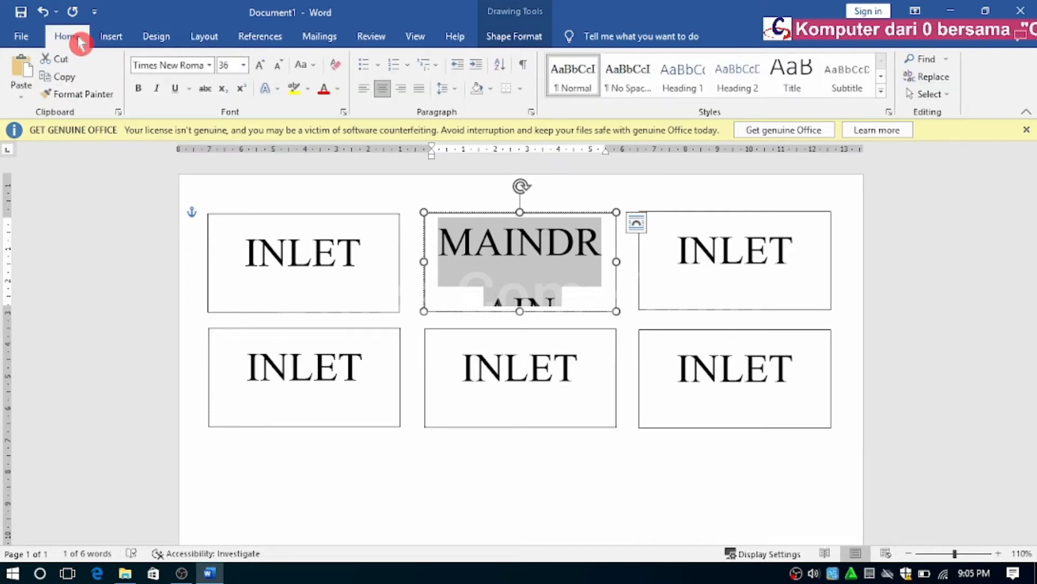
left_click(246, 65)
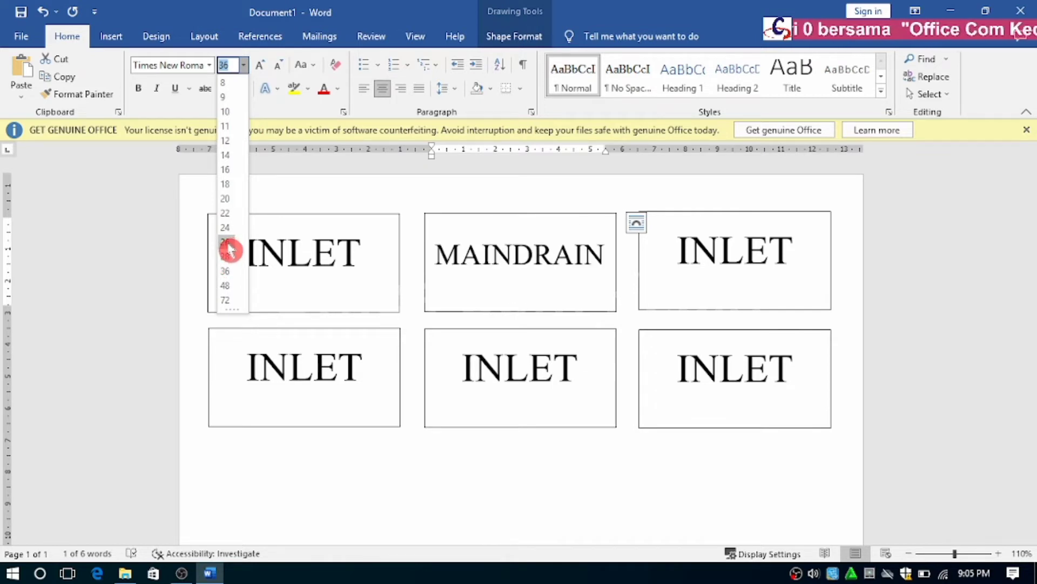
left_click(230, 250)
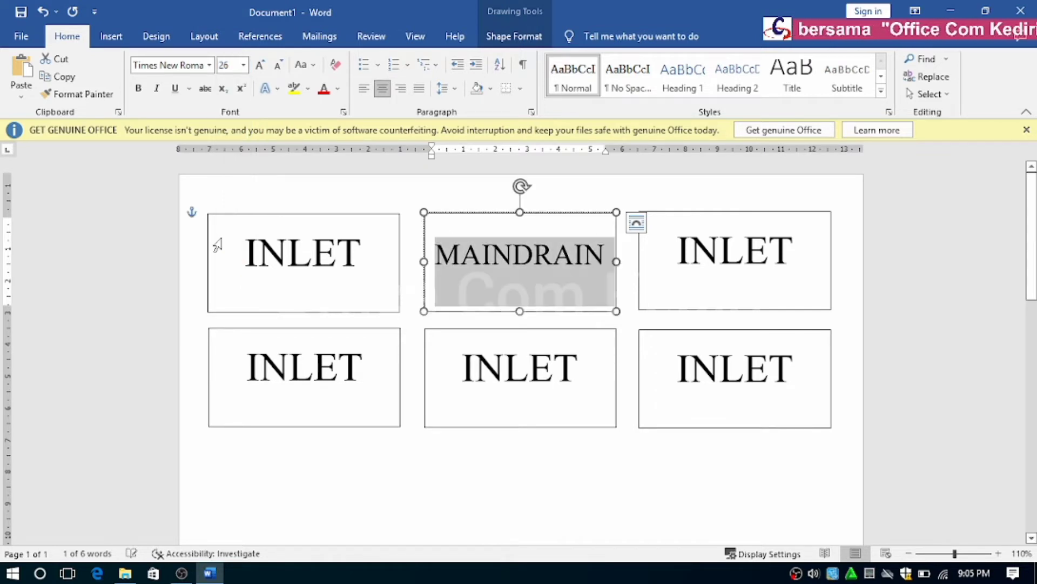
left_click(532, 259)
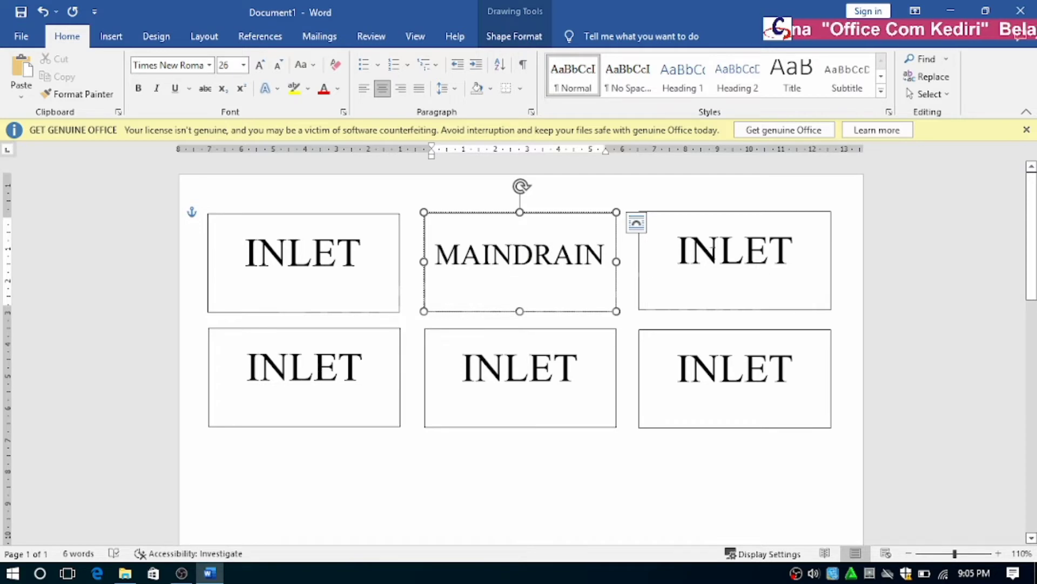
left_click(720, 252)
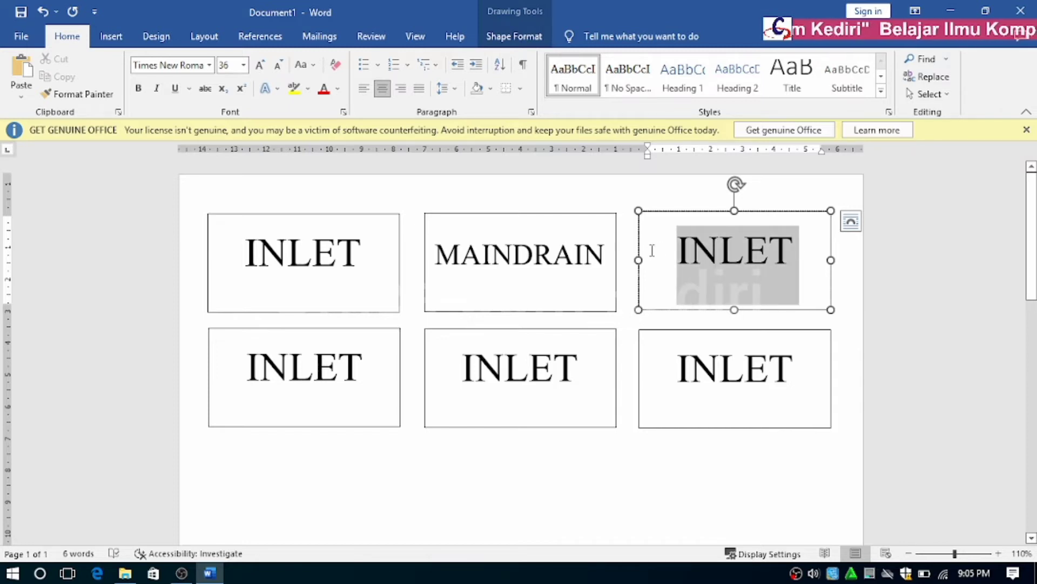
Replace INLET in the top-right box with VACUUM and resize it to 34 pt
left_click_drag(652, 252, 646, 258)
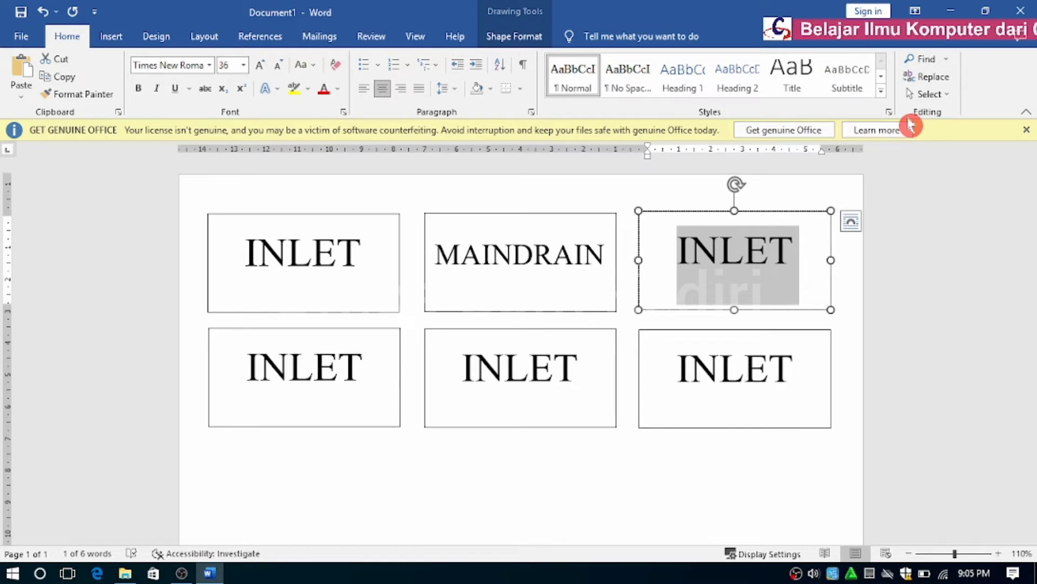
type("VAC")
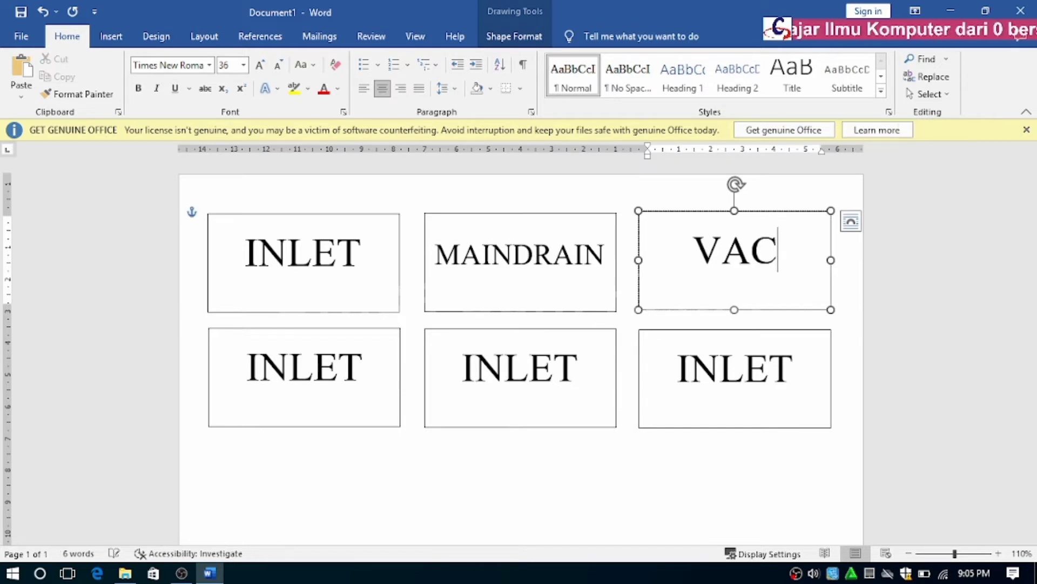
type("UUM")
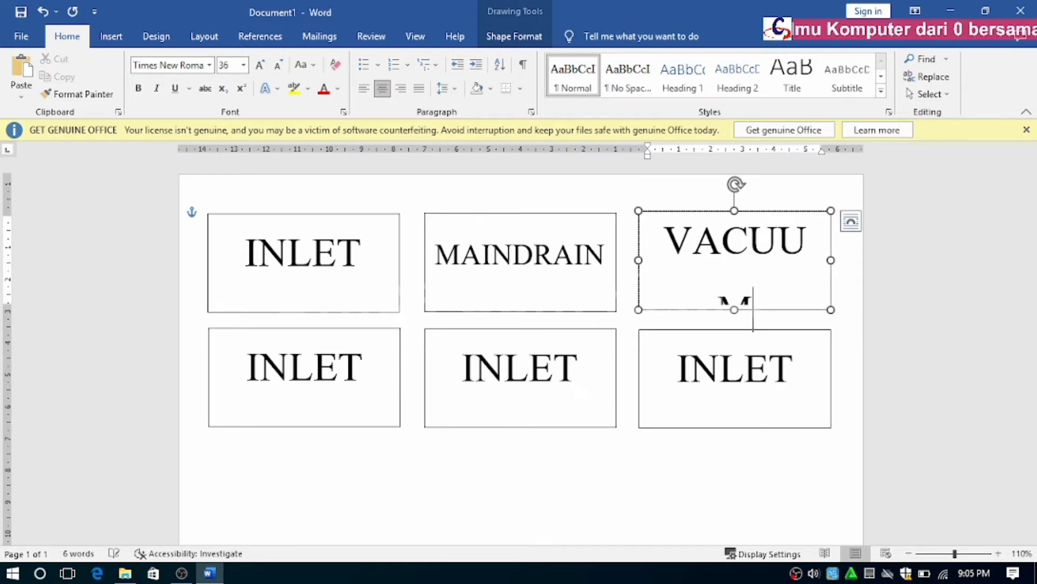
key("ctrl+a")
key("ctrl+bracketleft")
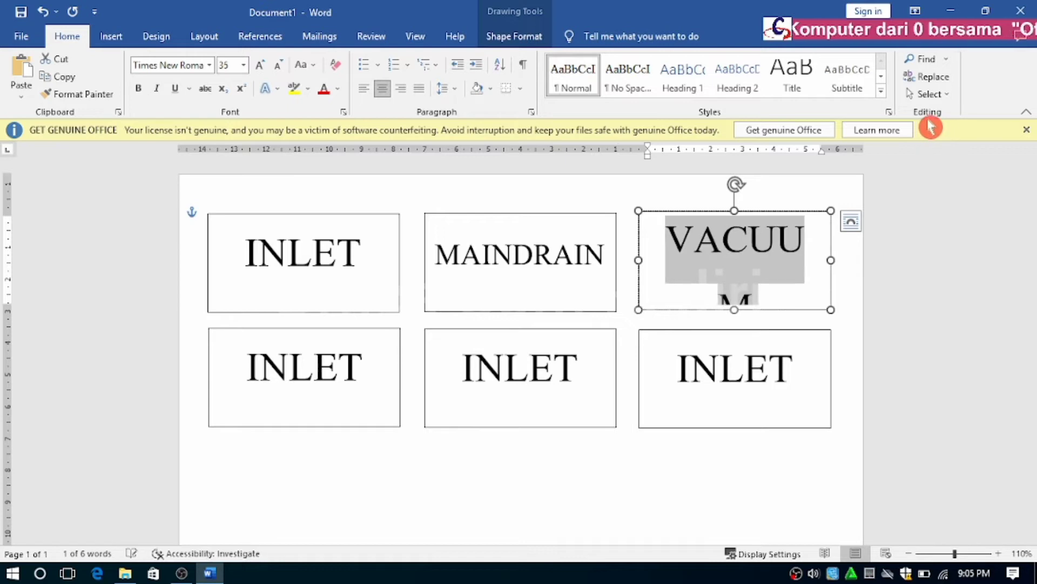
left_click(244, 65)
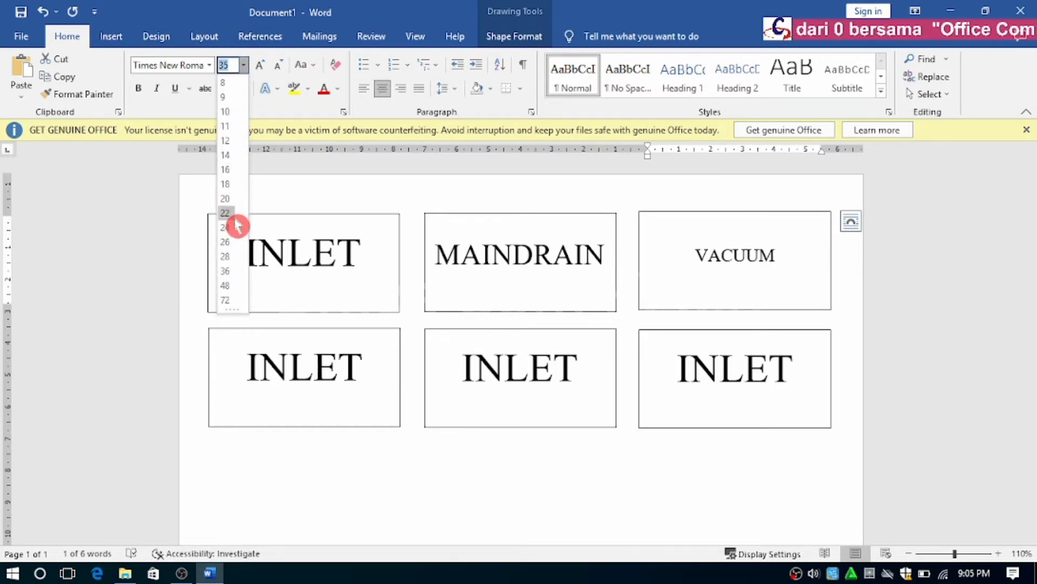
left_click(230, 272)
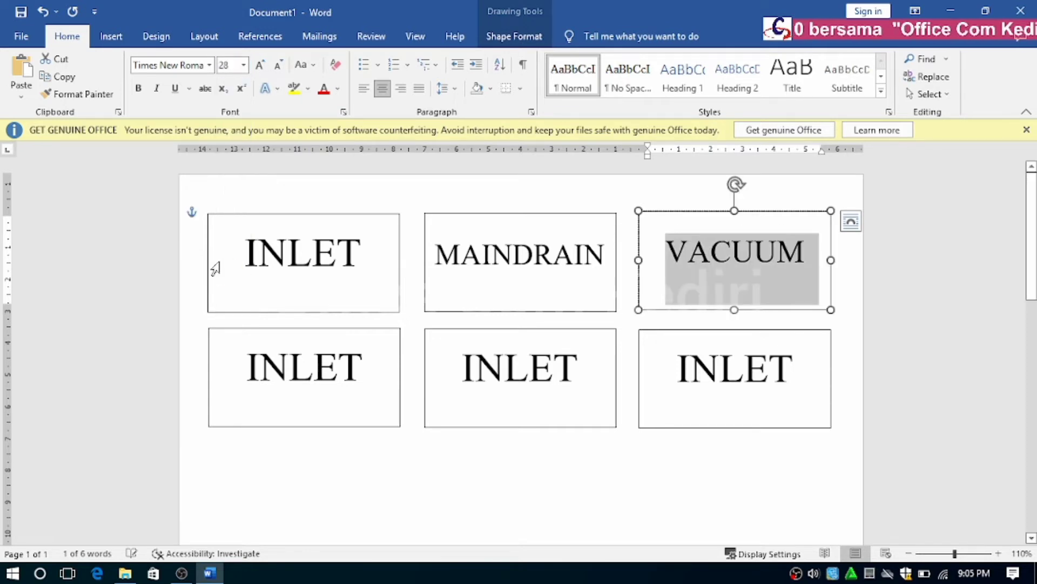
key("ctrl+bracketright")
key("ctrl+bracketright")
key("ctrl+bracketright")
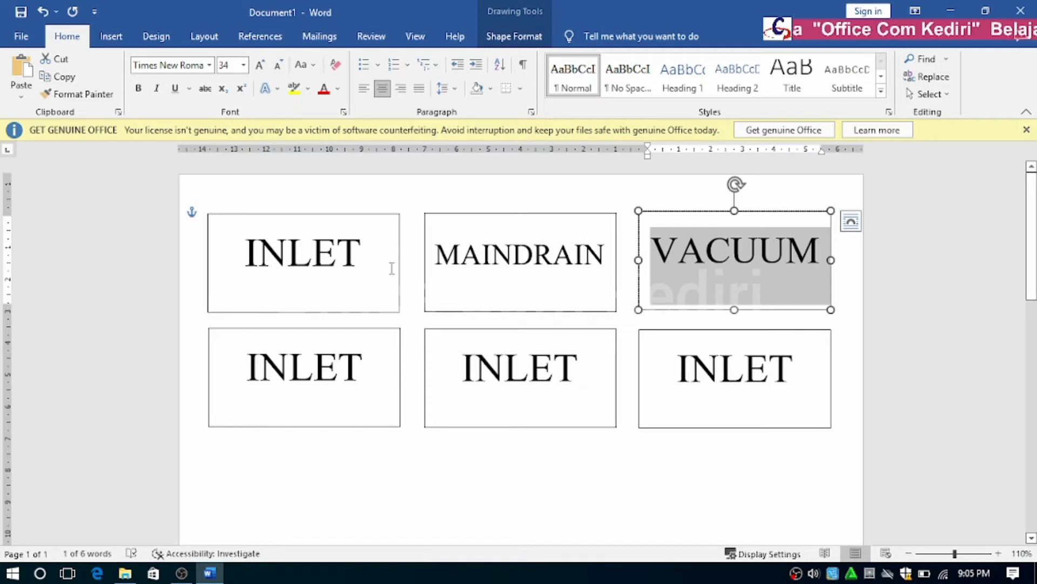
left_click(361, 365)
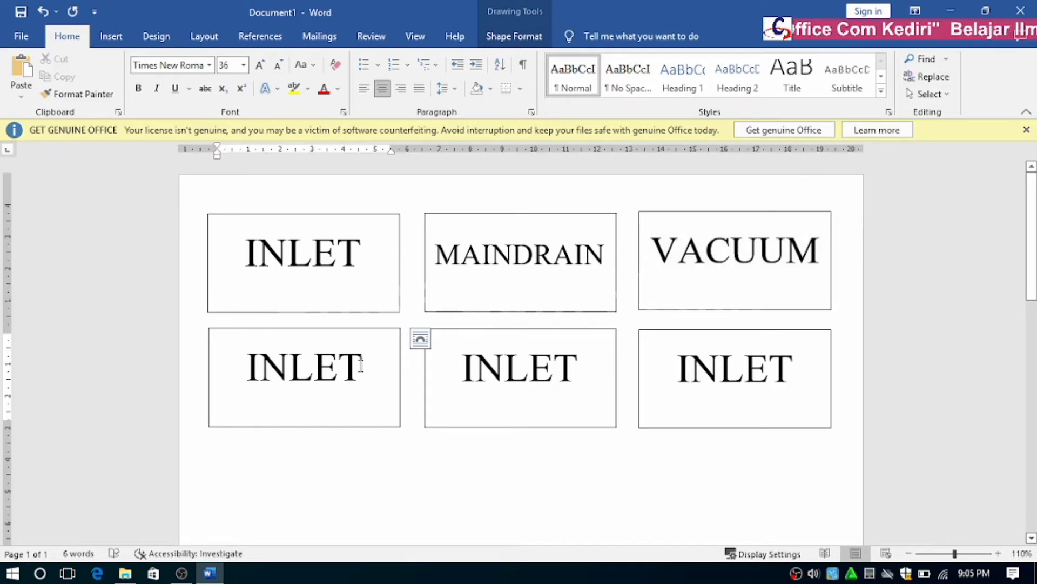
Replace INLET in the bottom-left box with BACKWASH and adjust it to 27 pt
left_click_drag(361, 365, 204, 374)
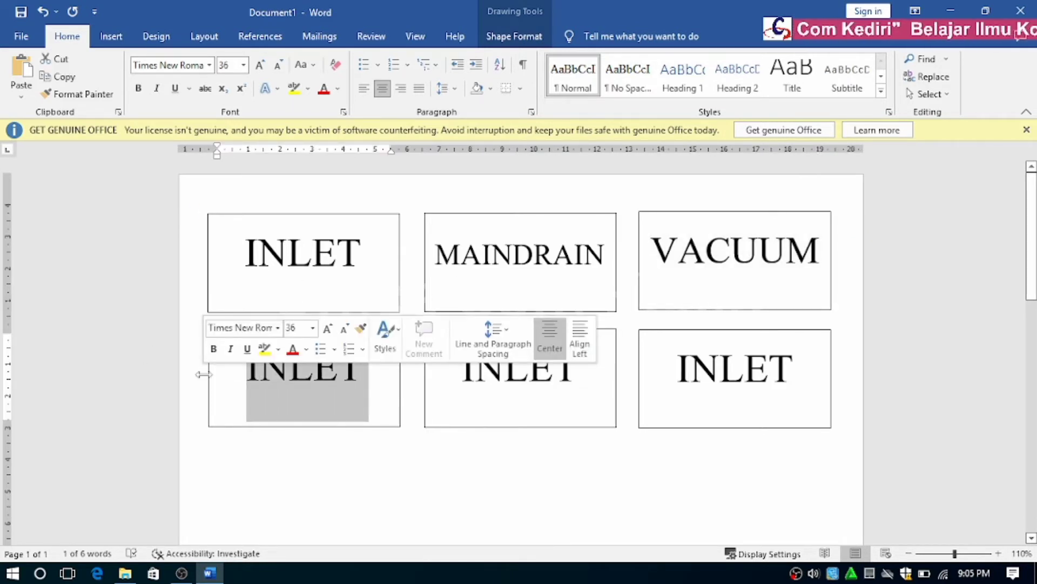
type("BAC")
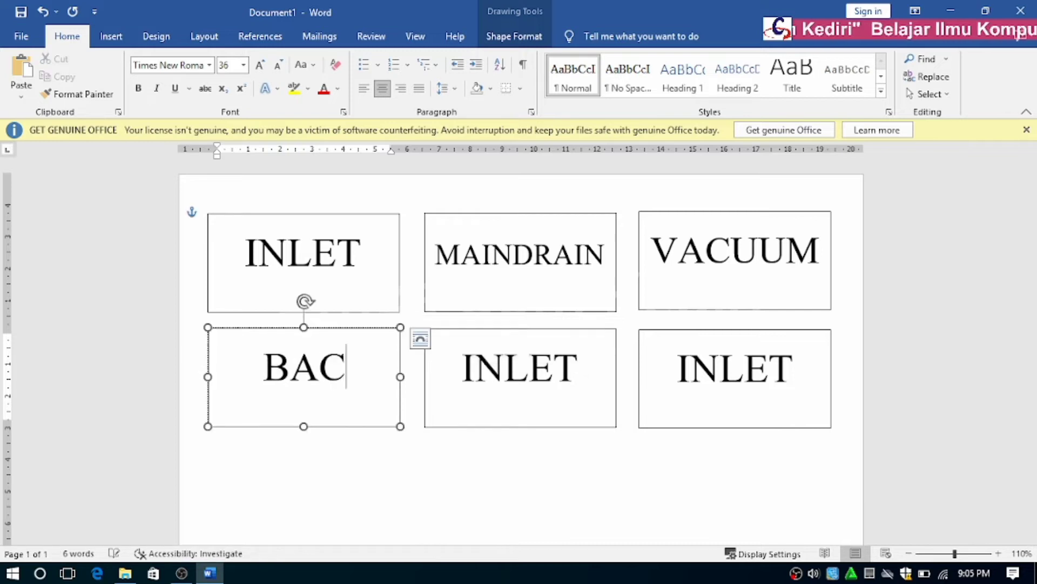
type("K")
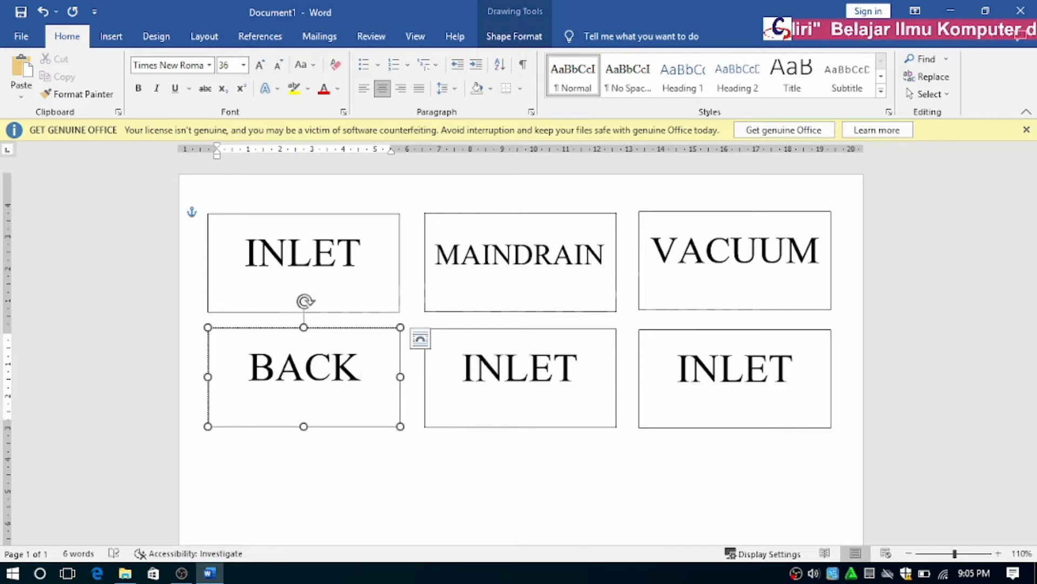
type("WASH")
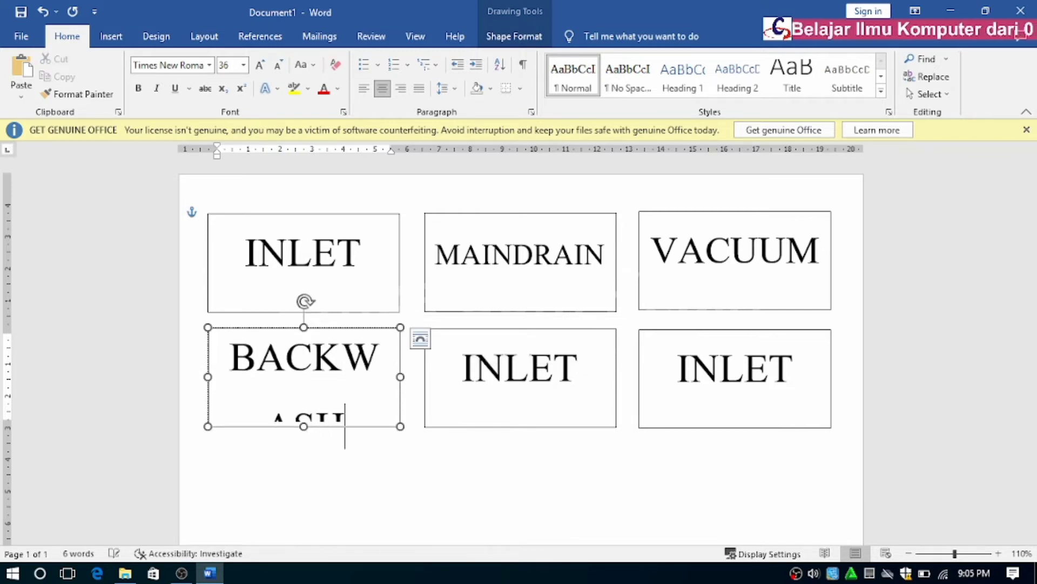
key("ctrl+a")
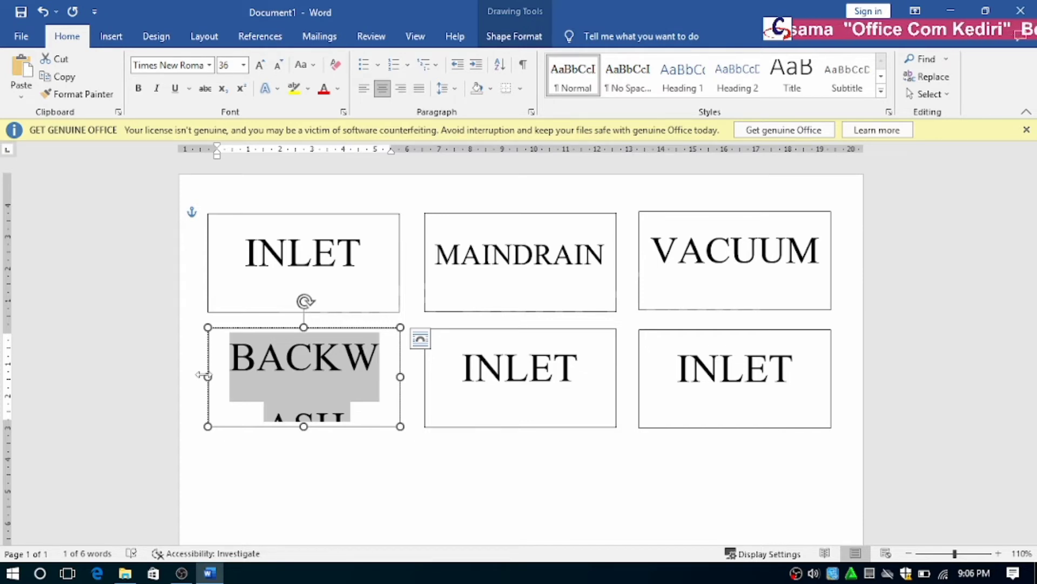
key("ctrl+bracketleft")
key("ctrl+bracketleft")
key("ctrl+bracketleft")
key("ctrl+bracketleft")
key("ctrl+bracketleft")
key("ctrl+bracketleft")
key("ctrl+bracketleft")
key("ctrl+bracketleft")
key("ctrl+bracketleft")
key("ctrl+bracketleft")
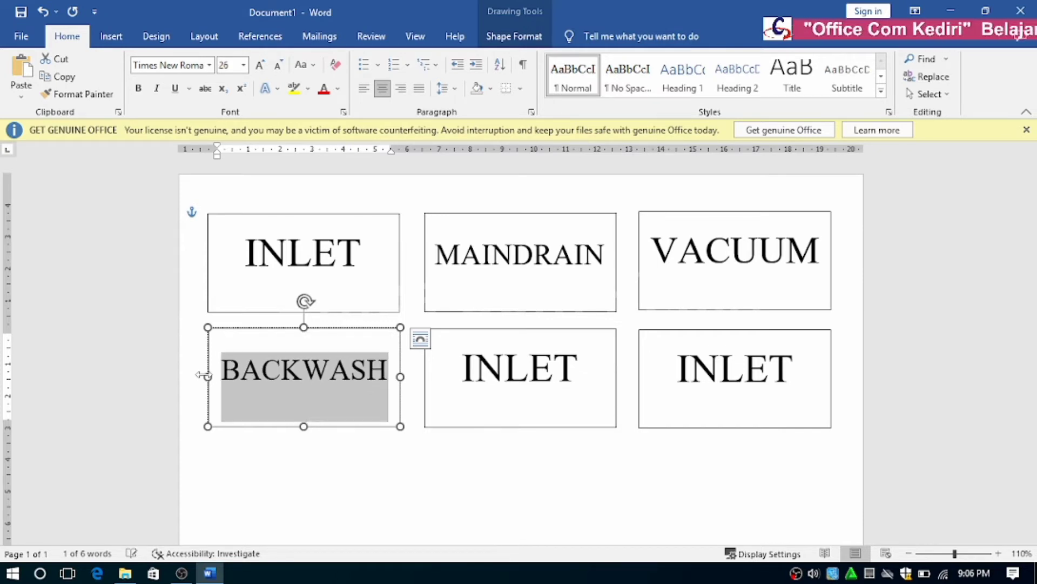
key("ctrl+bracketright")
key("ctrl+bracketright")
key("ctrl+bracketleft")
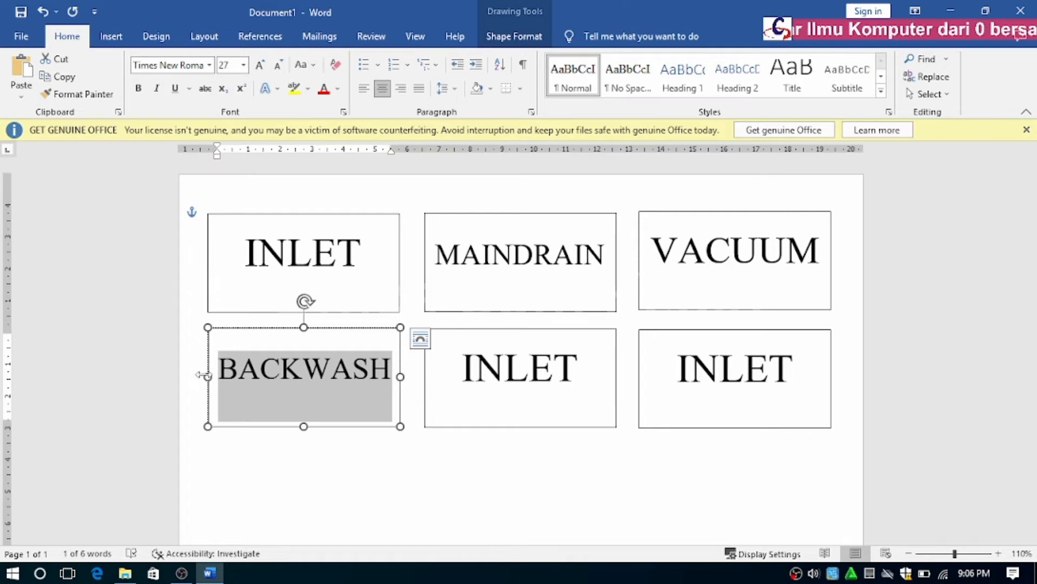
key("ctrl+bracketleft")
key("ctrl+bracketleft")
key("ctrl+bracketleft")
key("ctrl+bracketleft")
key("ctrl+bracketleft")
key("ctrl+bracketleft")
key("ctrl+bracketleft")
key("ctrl+bracketleft")
key("ctrl+bracketleft")
key("ctrl+bracketleft")
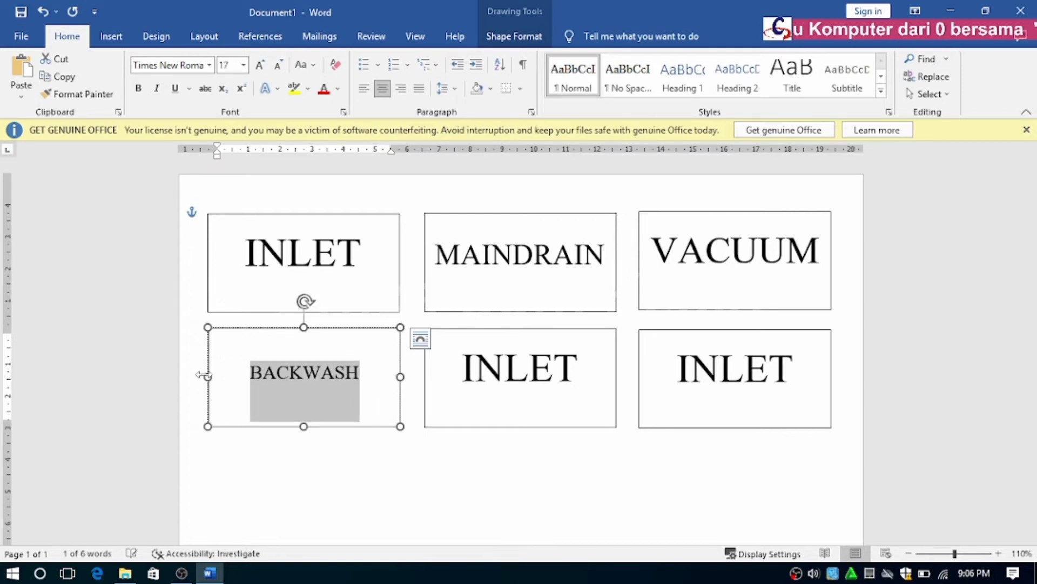
key("ctrl+bracketleft")
key("ctrl+bracketleft")
key("ctrl+bracketleft")
key("ctrl+bracketleft")
key("ctrl+bracketright")
key("ctrl+bracketright")
key("ctrl+bracketright")
key("ctrl+bracketright")
key("ctrl+bracketright")
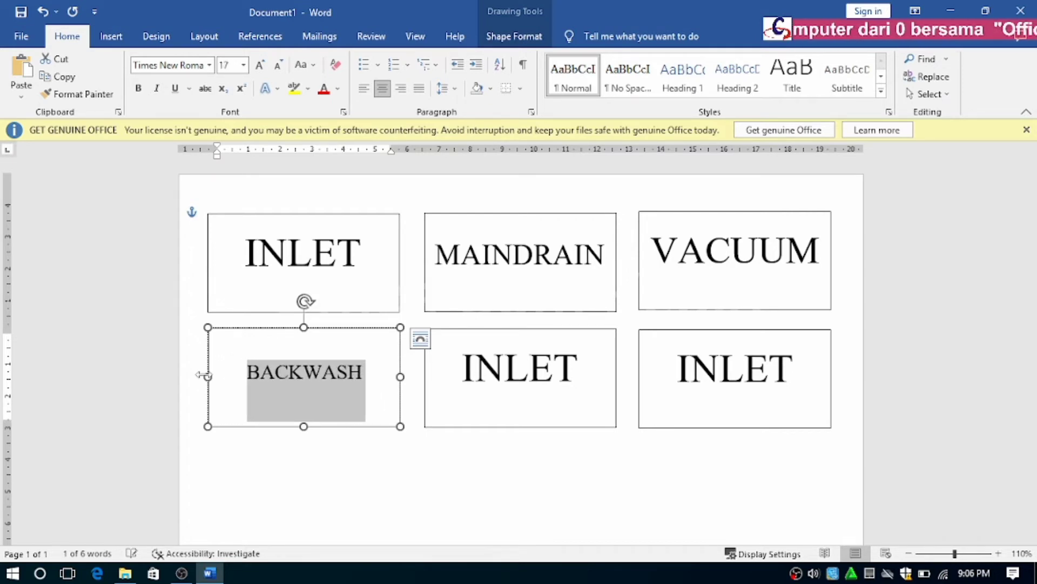
key("ctrl+bracketright")
key("ctrl+bracketright")
key("ctrl+bracketright")
key("ctrl+bracketright")
key("ctrl+bracketright")
key("ctrl+bracketright")
key("ctrl+bracketright")
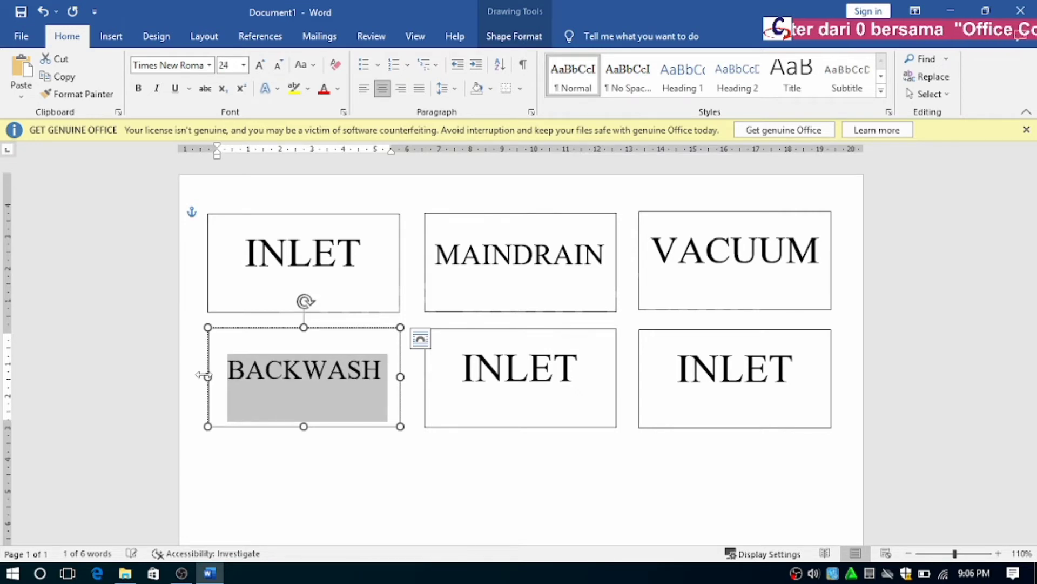
key("ctrl+bracketright")
key("ctrl+bracketright")
key("ctrl+bracketright")
key("ctrl+bracketright")
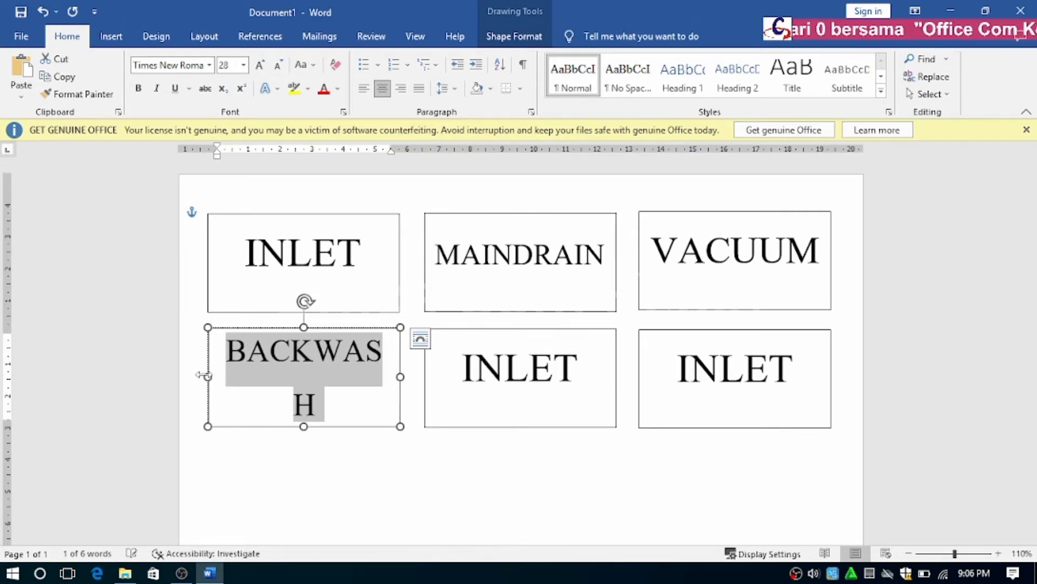
key("ctrl+bracketleft")
Relabel the bottom-middle box SKIMMER at 33 pt, keeping MAINDRAIN at 26 pt
left_click(441, 380)
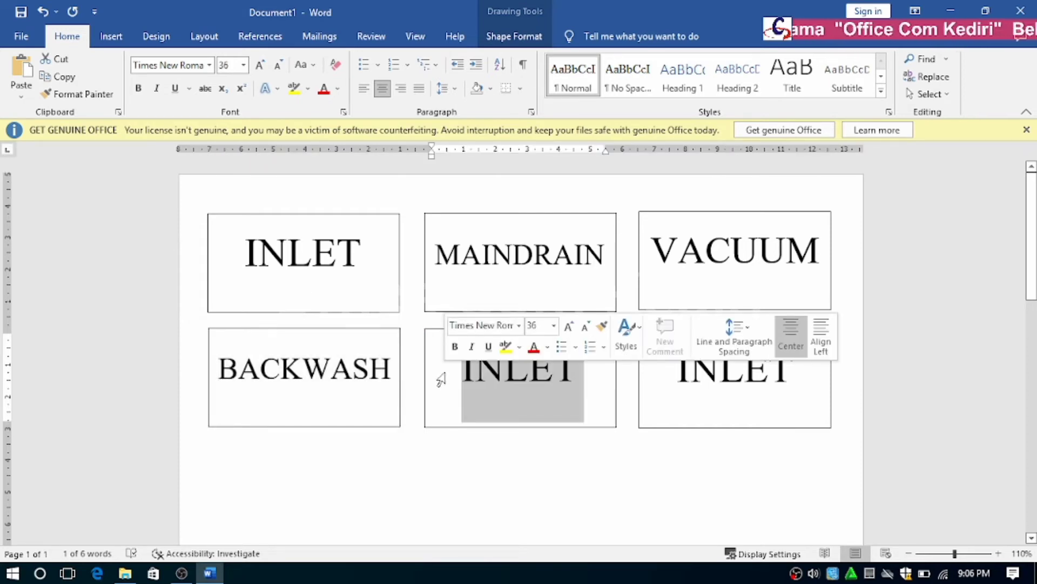
type("S")
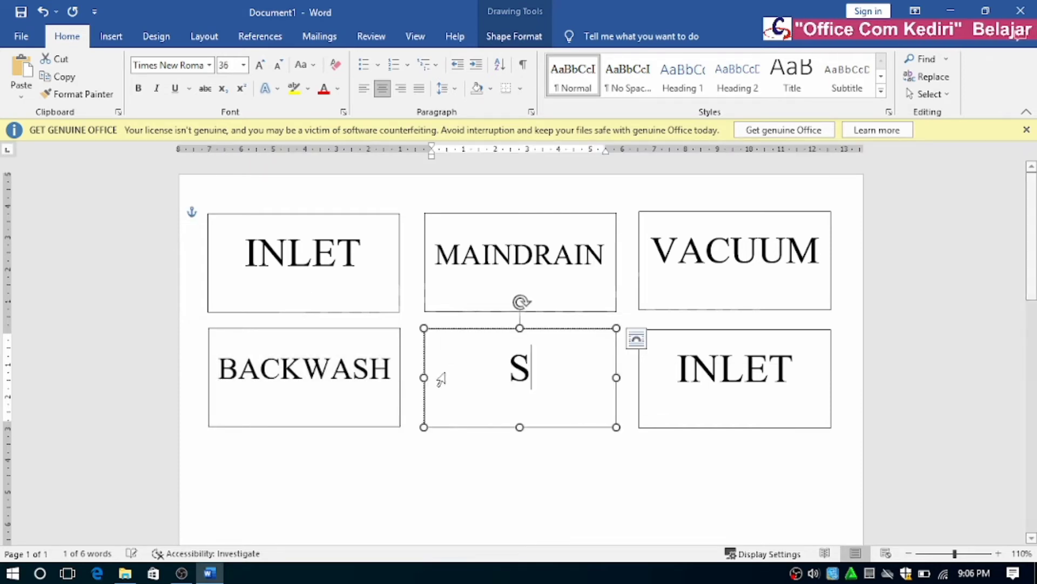
type("KIMMER")
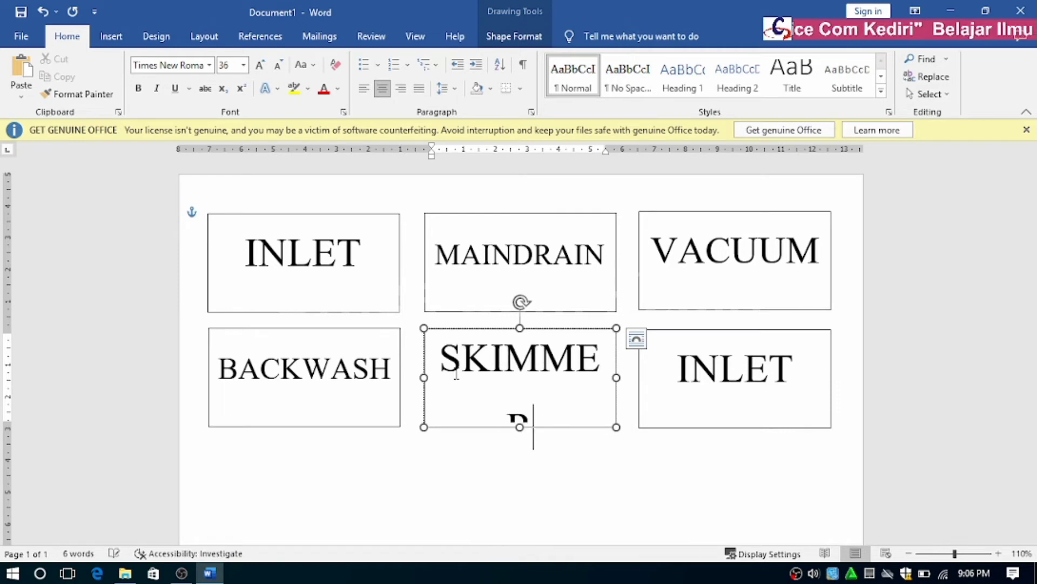
key("ctrl+a")
key("ctrl+bracketleft")
key("ctrl+bracketleft")
key("ctrl+bracketleft")
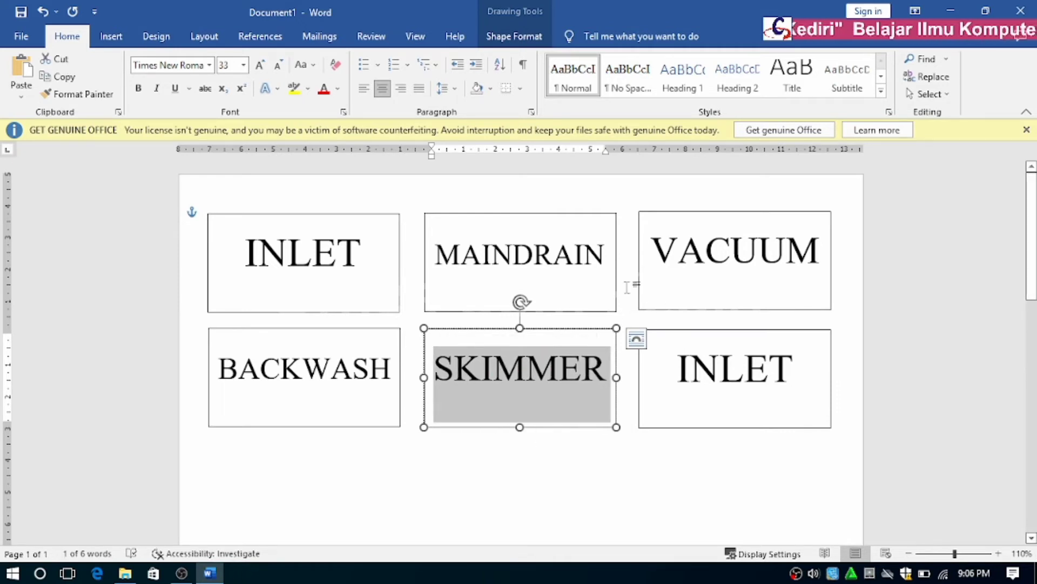
left_click(553, 254)
key("ctrl+bracketright")
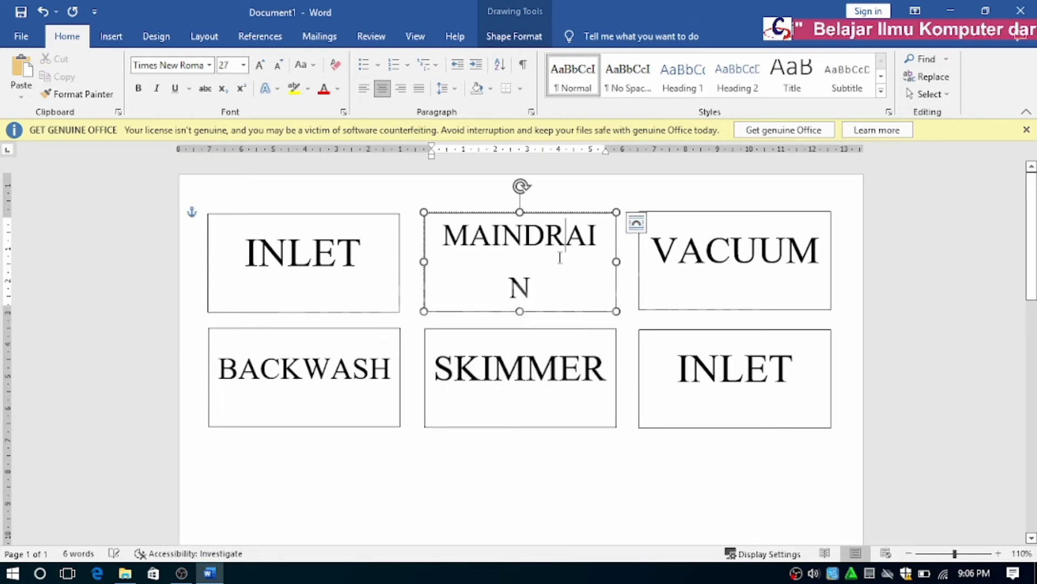
key("ctrl+bracketleft")
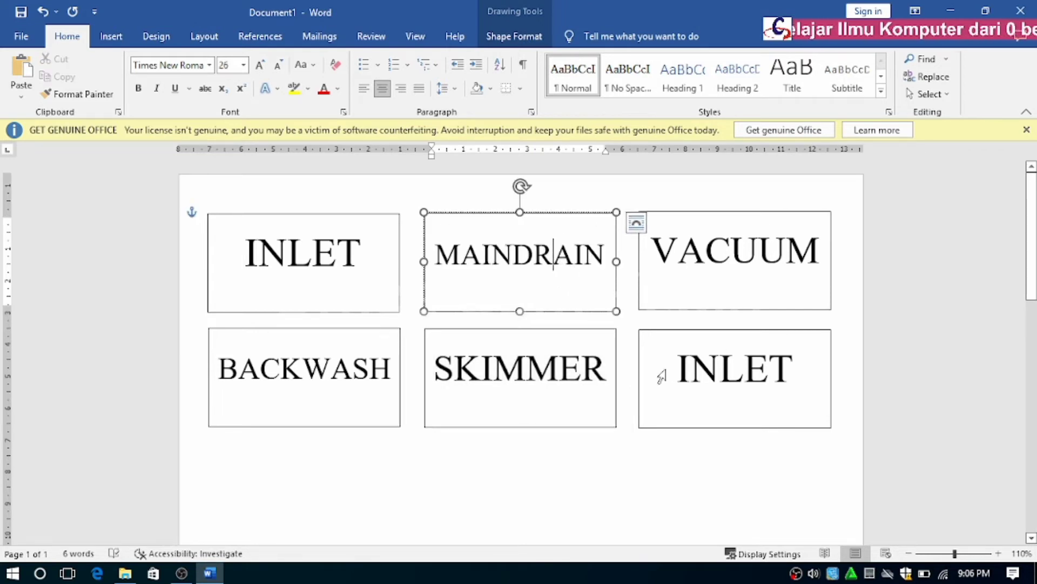
Delete INLET from the bottom-right box, leaving it blank
double_click(663, 371)
key("Delete")
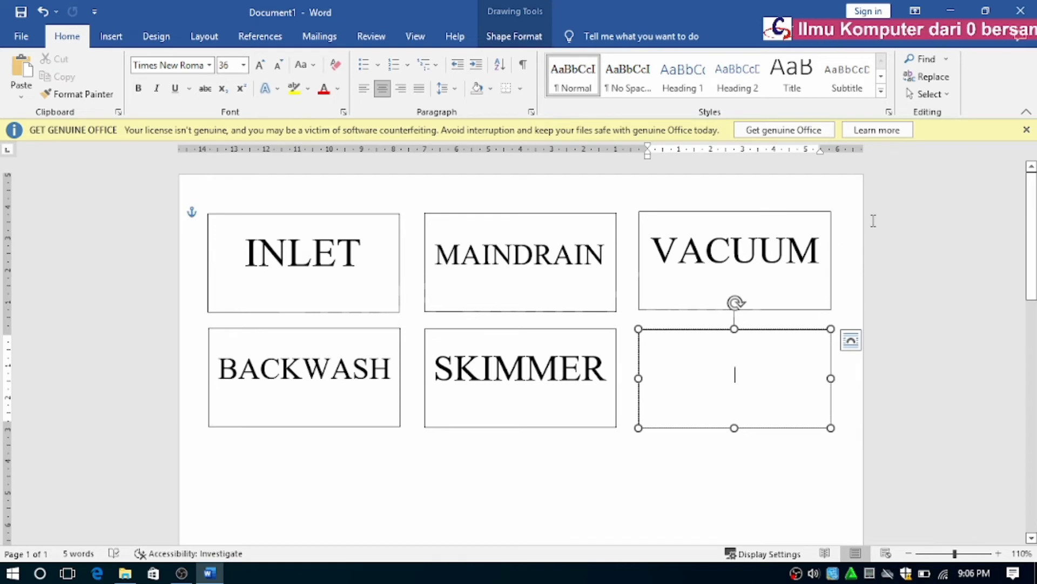
left_click(873, 221)
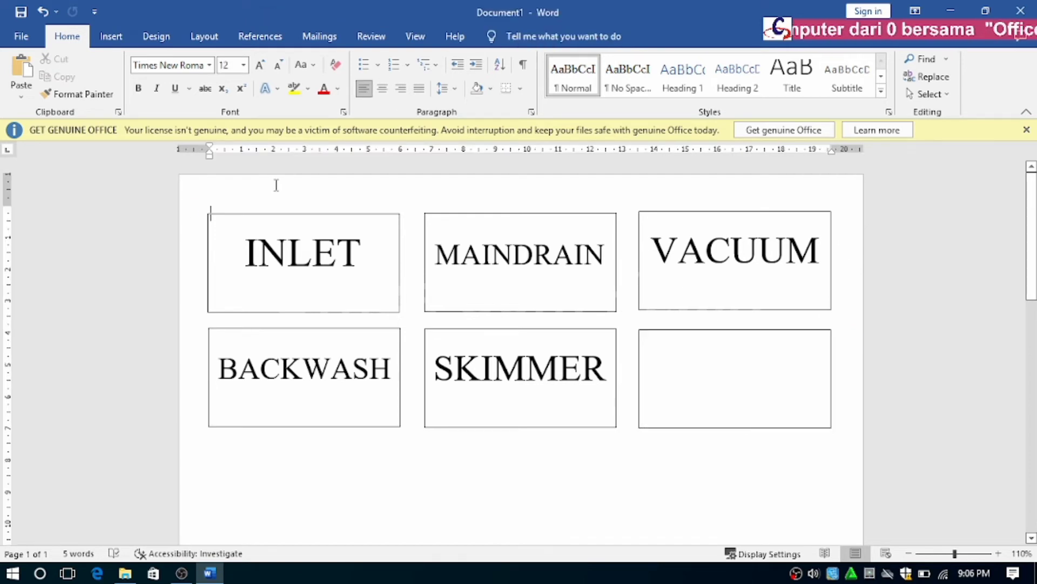
Save the document in the Documents folder as SHAPES using Save As
left_click(22, 37)
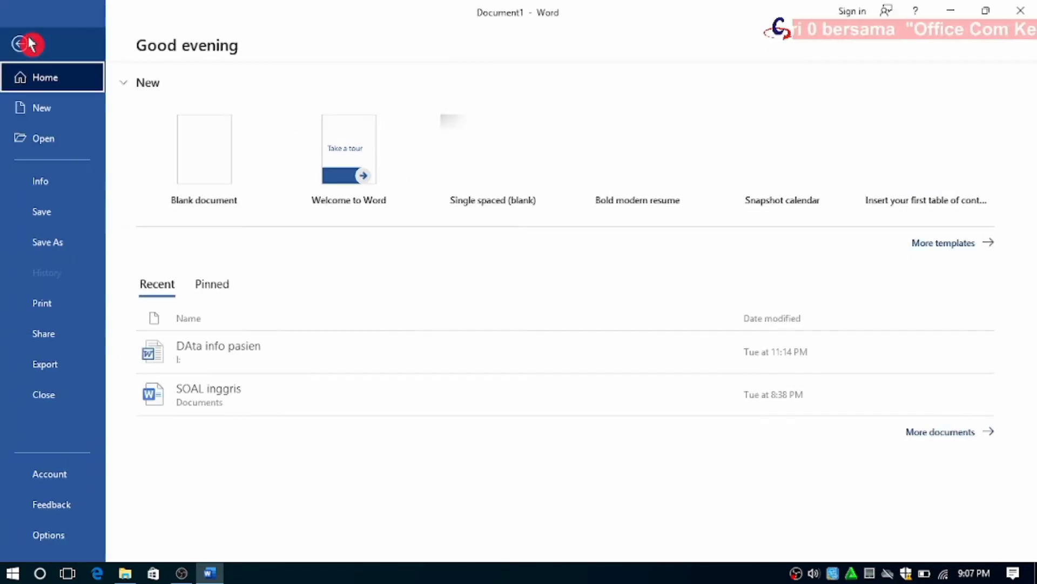
left_click(62, 214)
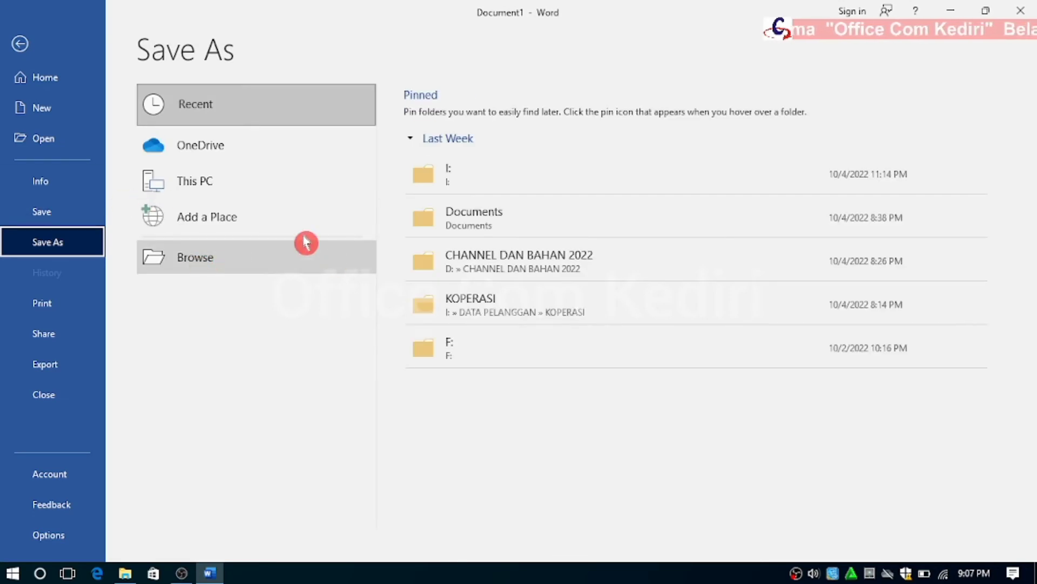
left_click(184, 252)
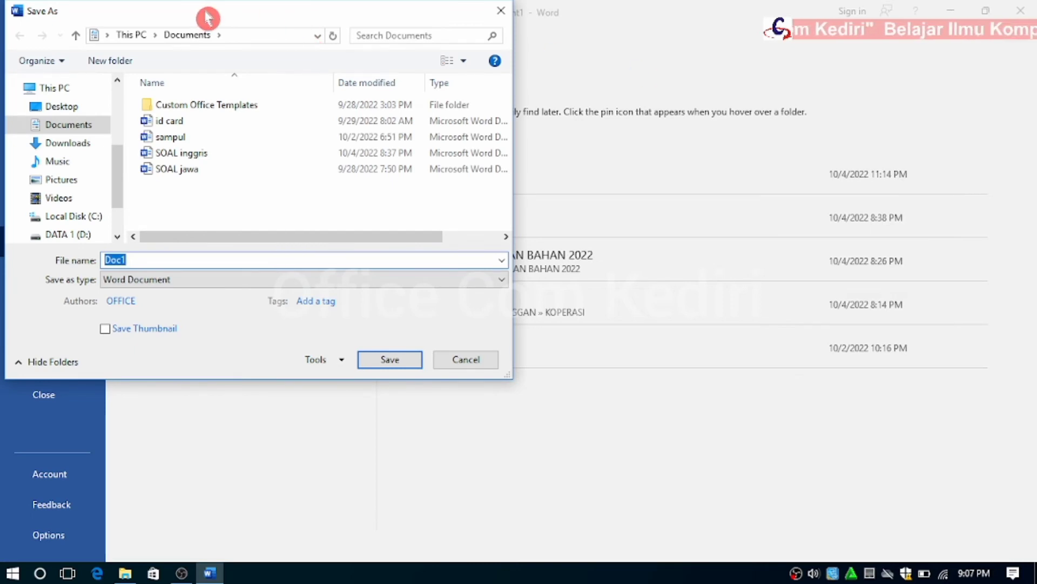
left_click_drag(204, 15, 495, 69)
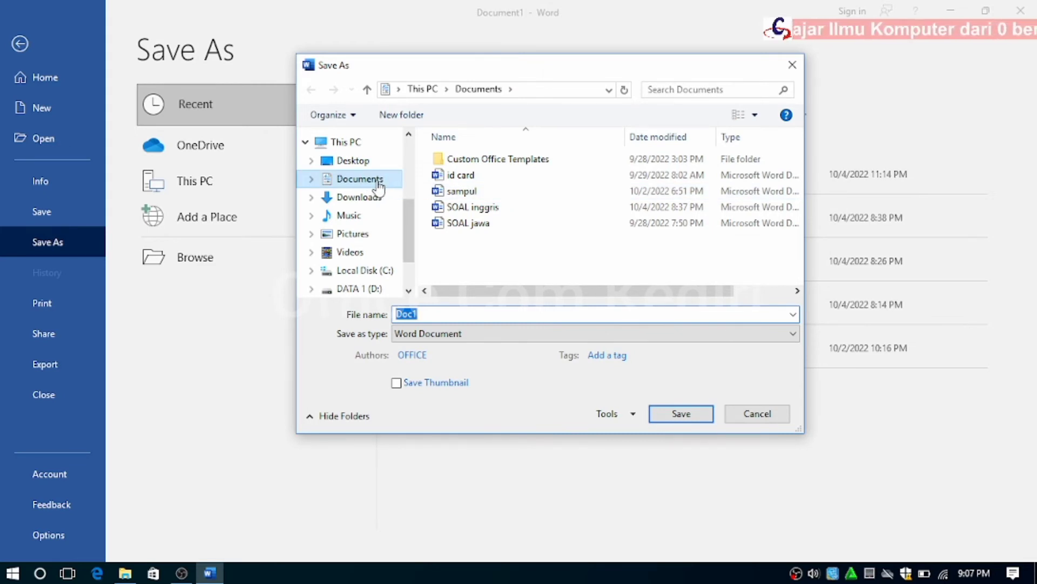
left_click(379, 186)
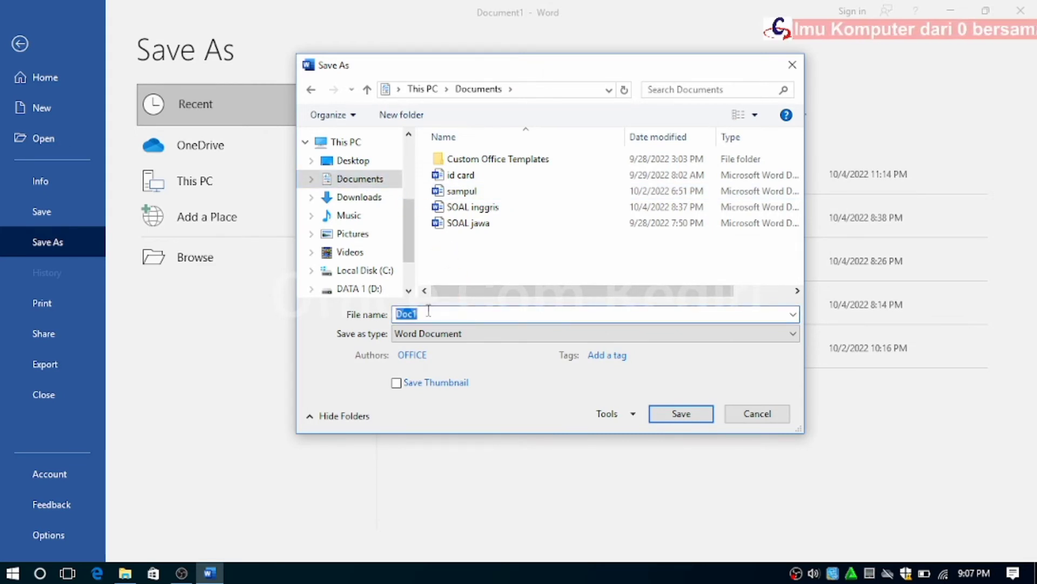
type("S")
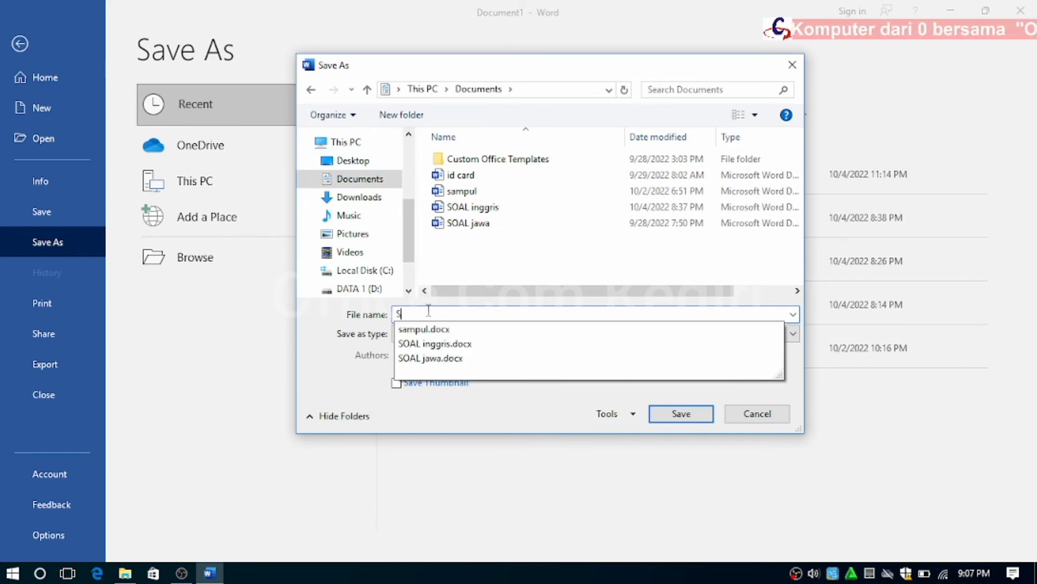
type("HAPES")
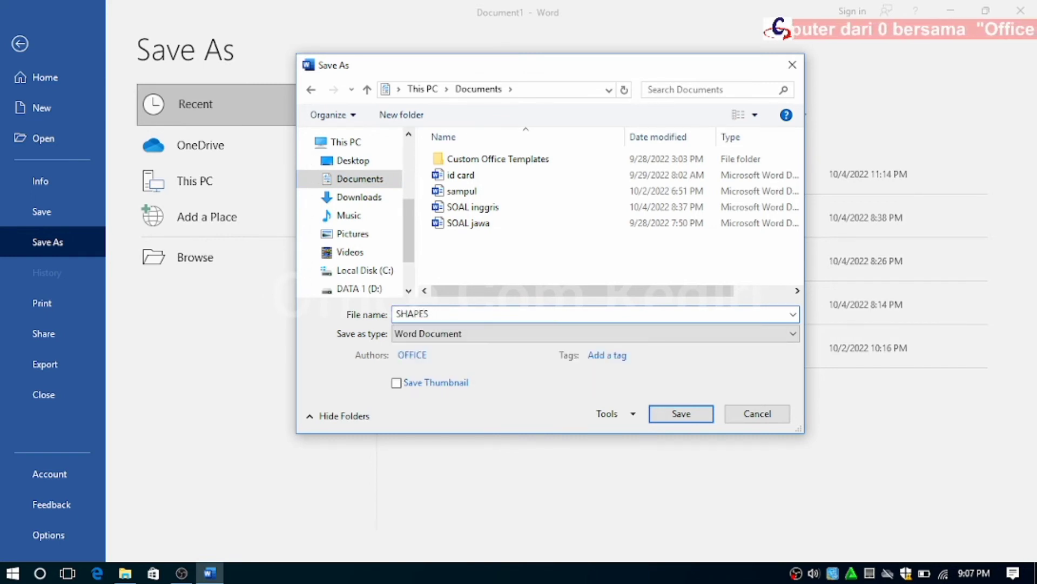
key("Return")
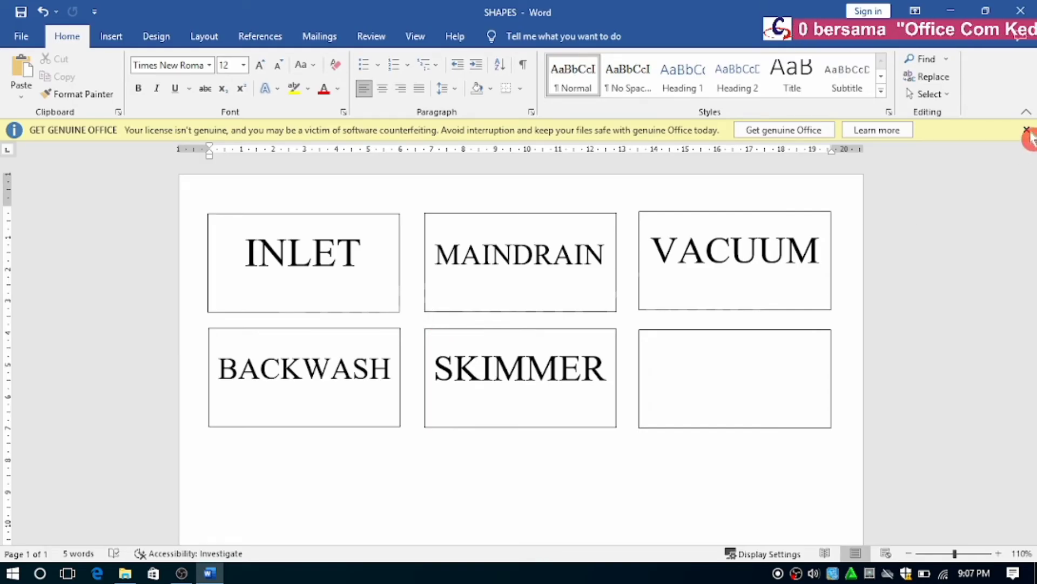
mouse_move(519, 129)
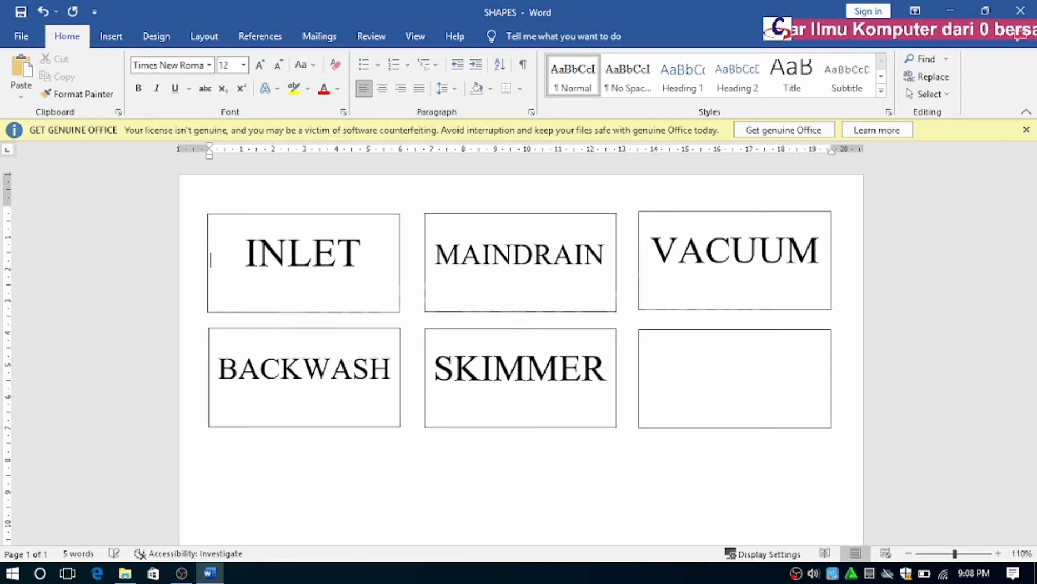
Below the boxes, type the numbered items INDUK LISTRIK, SIRKULASI MESIN FILTER, PENGISIAN AIR, then select the list
key("Return")
key("Return")
key("Return")
key("Return")
key("Return")
key("Return")
key("Return")
key("Return")
key("Return")
key("Return")
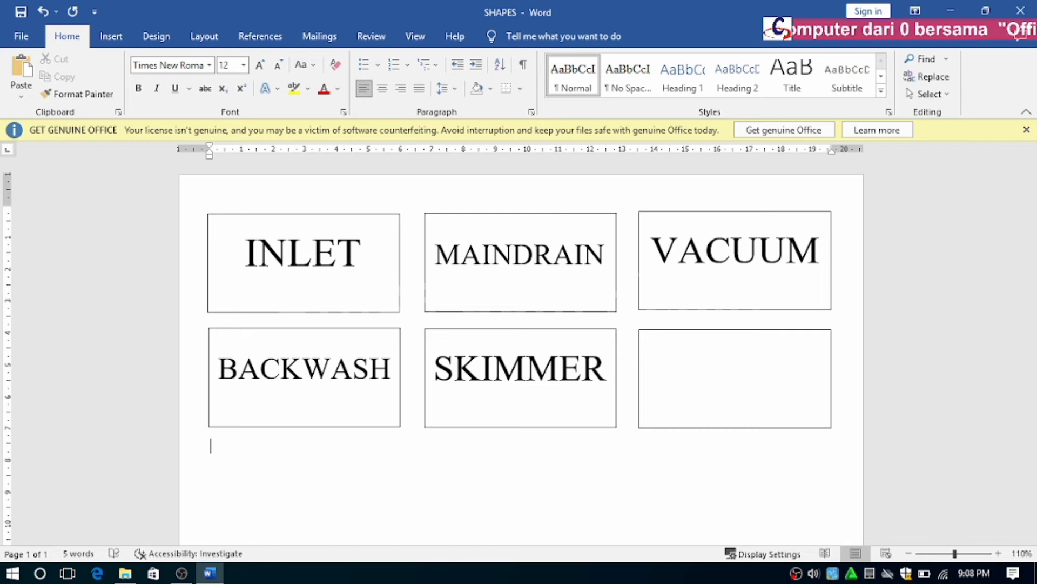
type("1.")
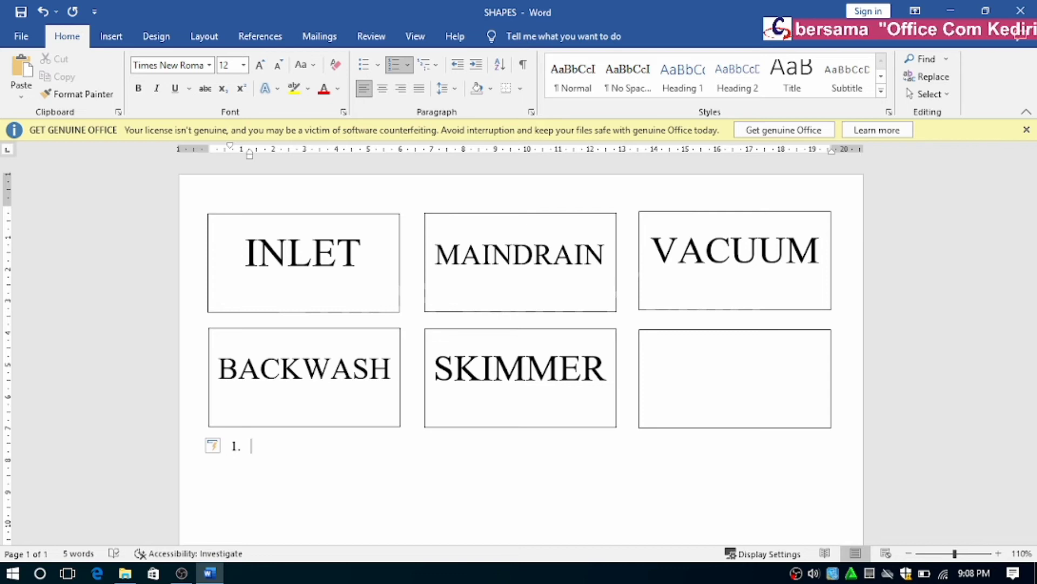
type(" INDUK")
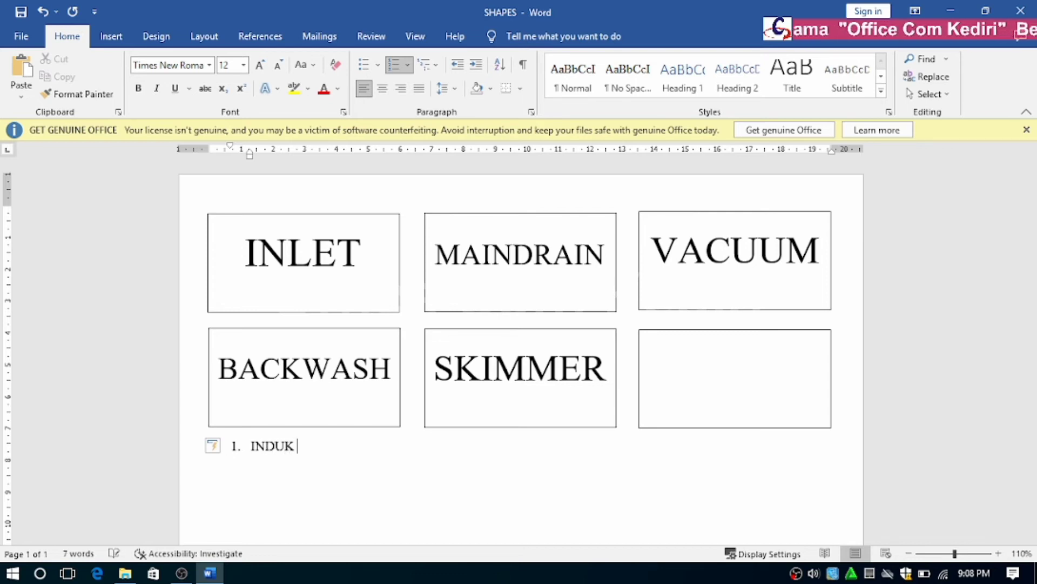
type(" LISTRIK")
key("Return")
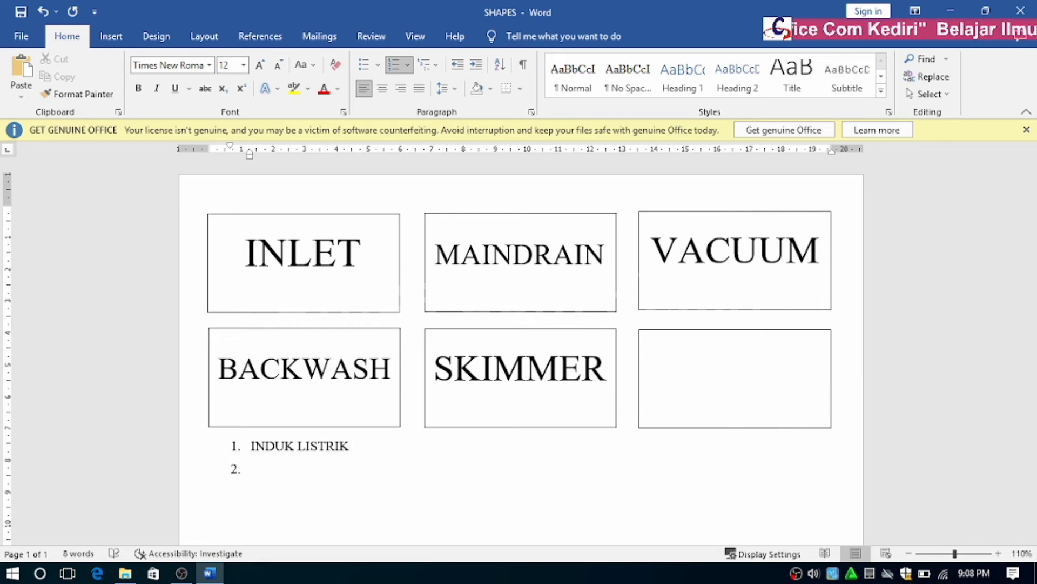
type("SIRK")
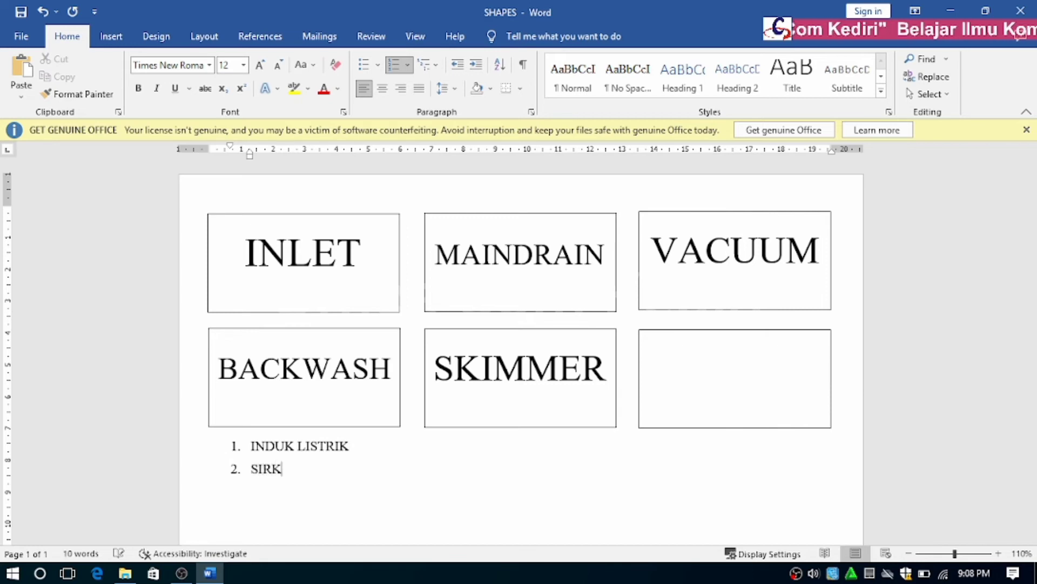
type("ULASI ")
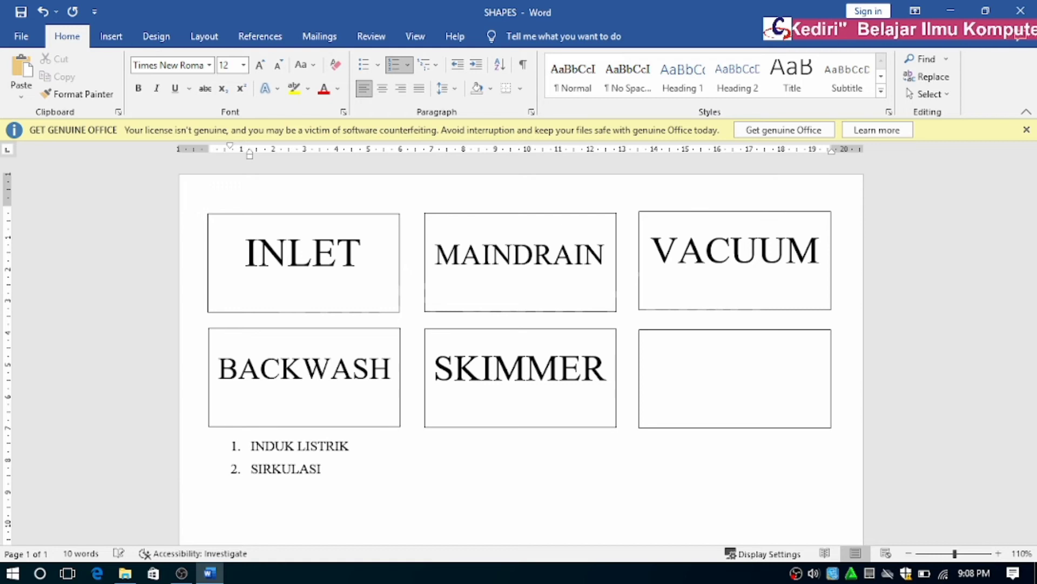
type("MESIN ")
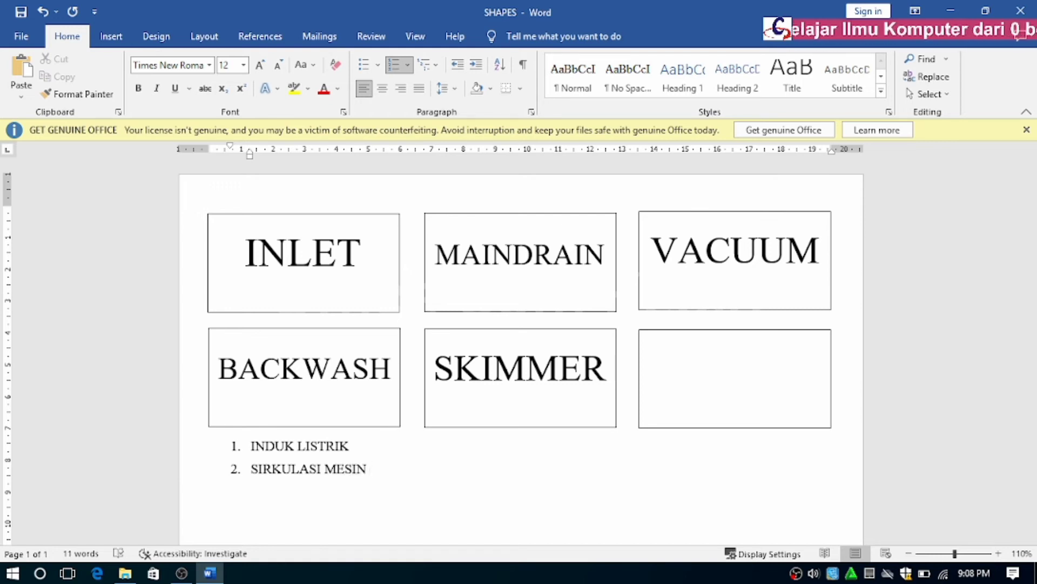
type("FILTER")
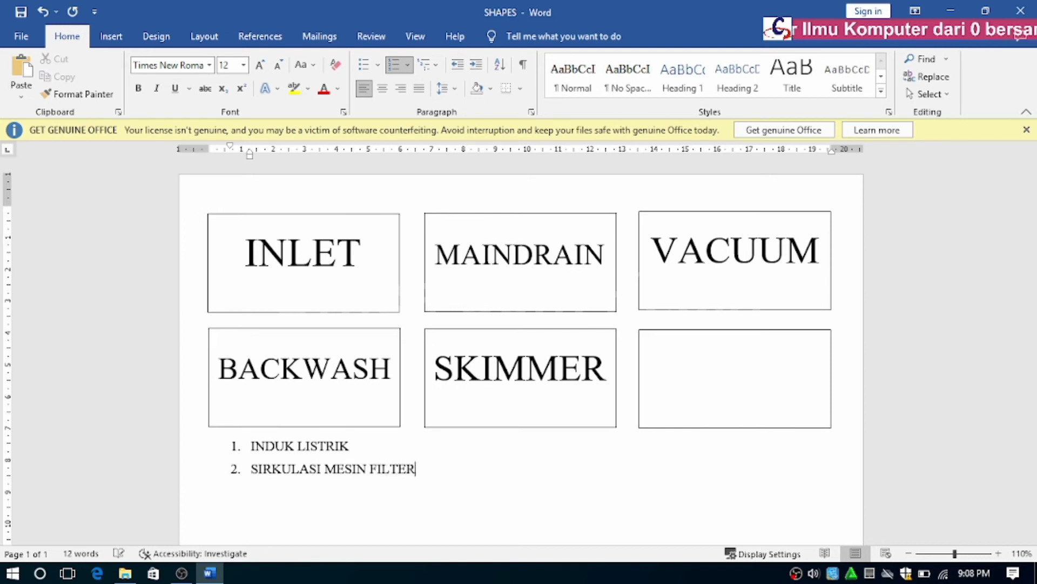
key("Return")
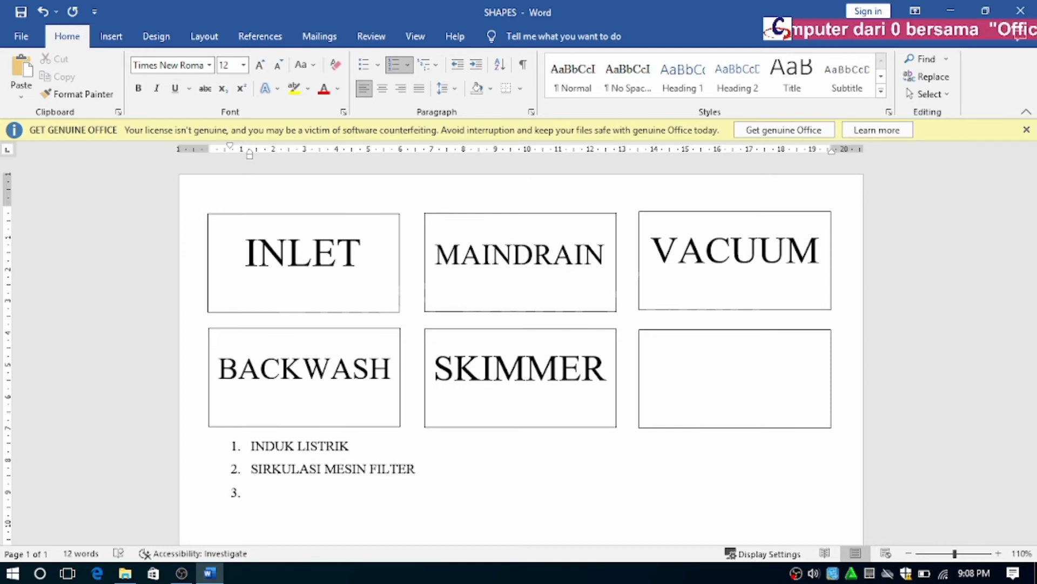
type("PENGISIA")
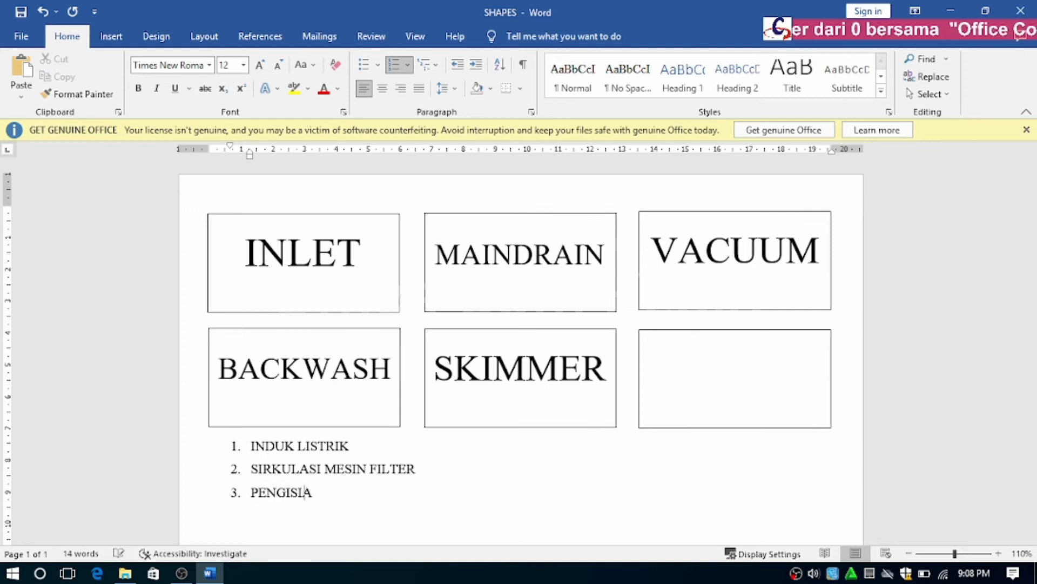
type("N AIR BAKU / SANYO")
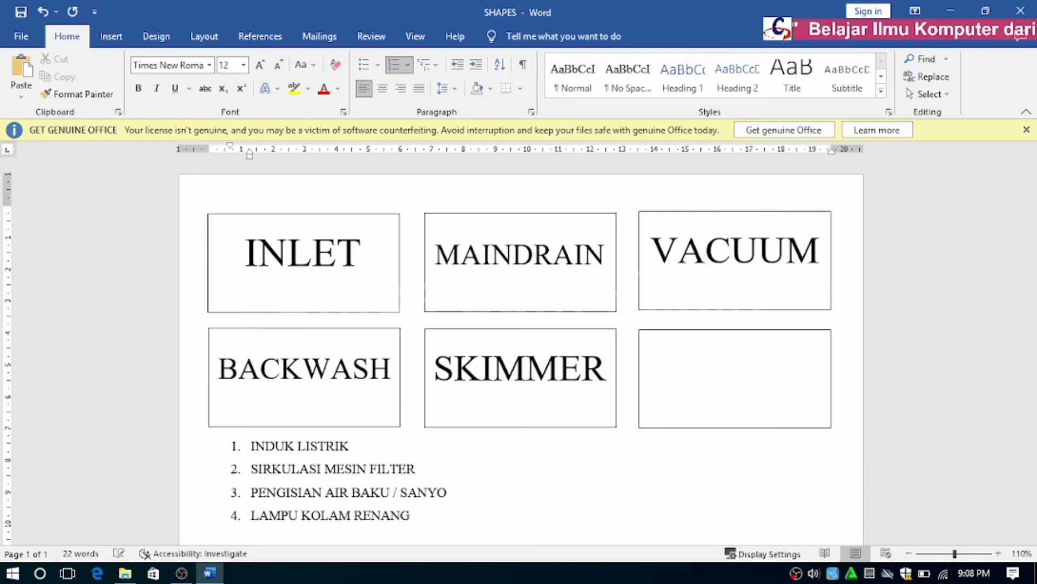
left_click_drag(198, 457, 202, 517)
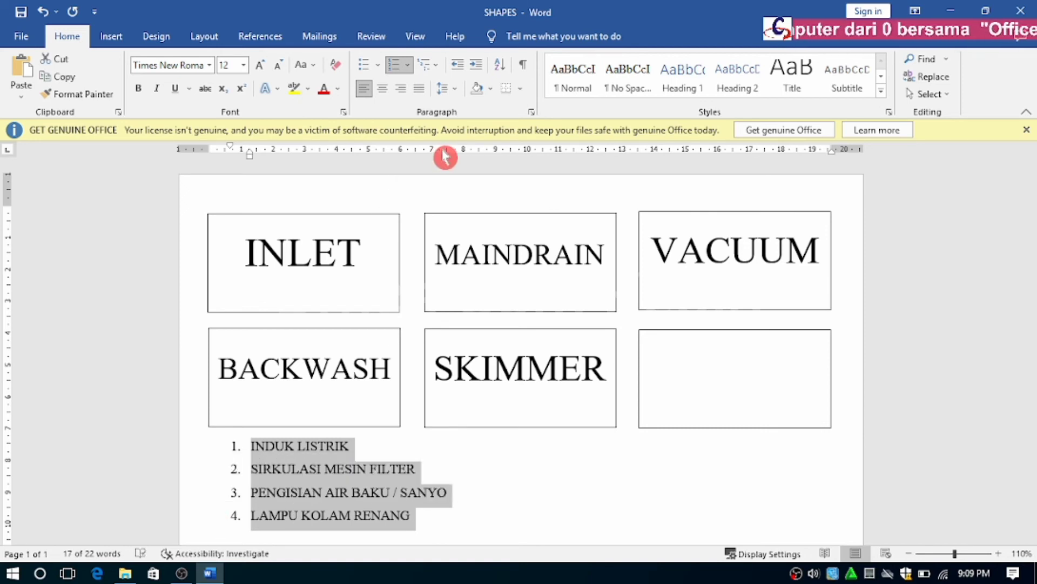
Format the selected numbered list as 14 pt bold
left_click(258, 69)
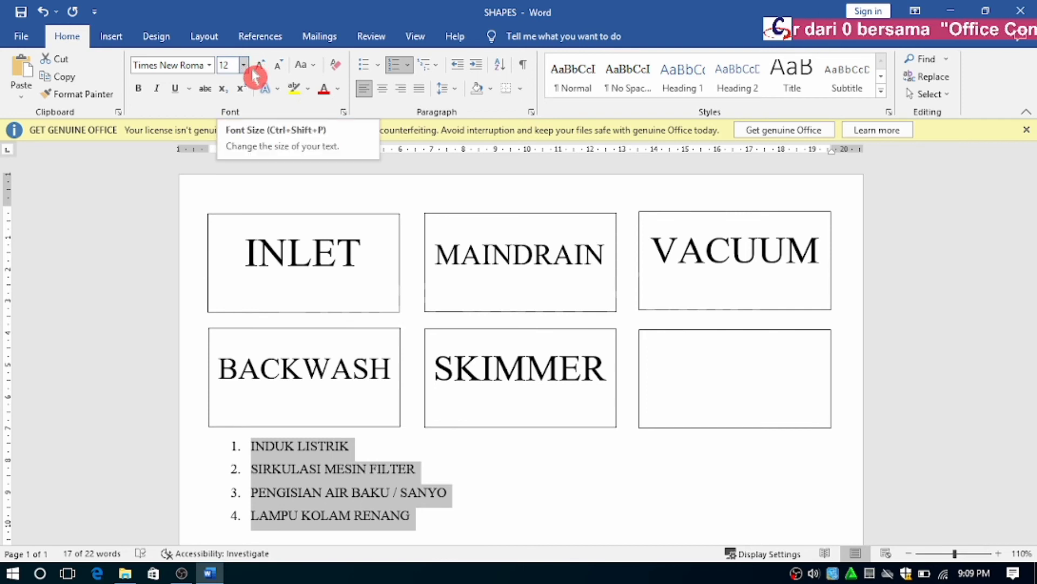
left_click(244, 66)
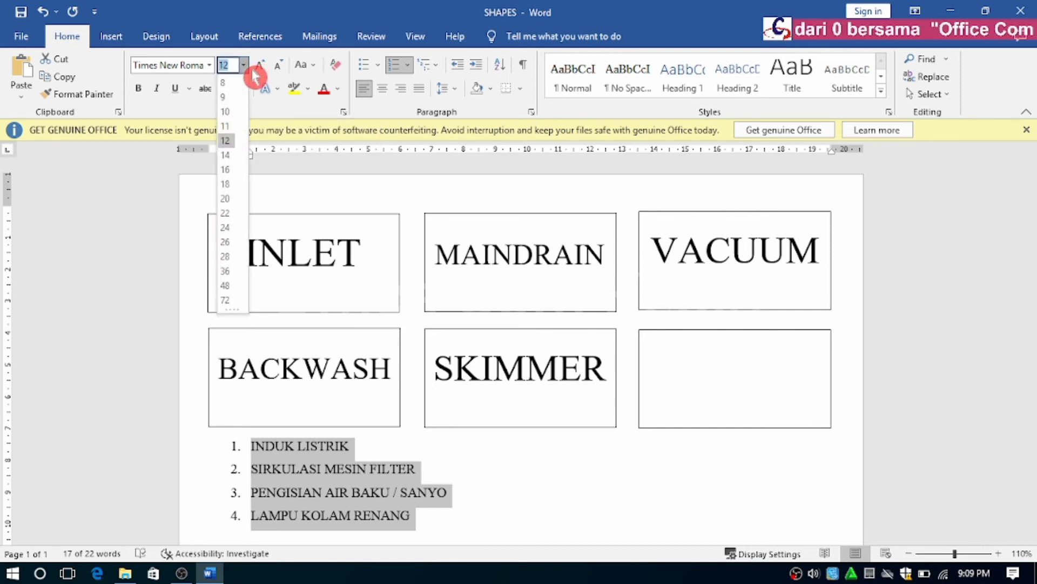
left_click(227, 158)
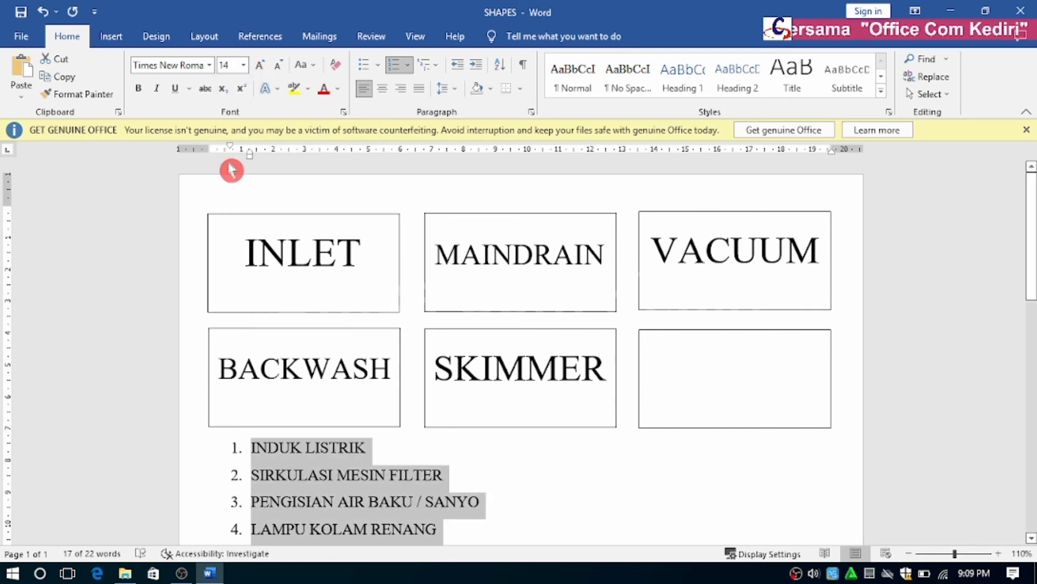
left_click(141, 92)
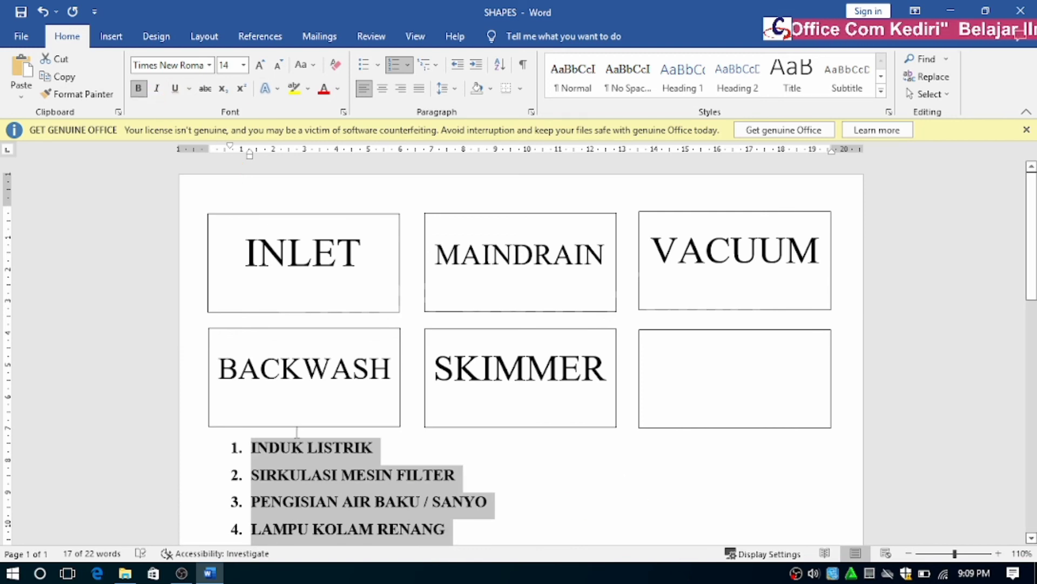
Add a blank line between the boxes and the list, then save the document
left_click(297, 432)
key("Return")
key("Return")
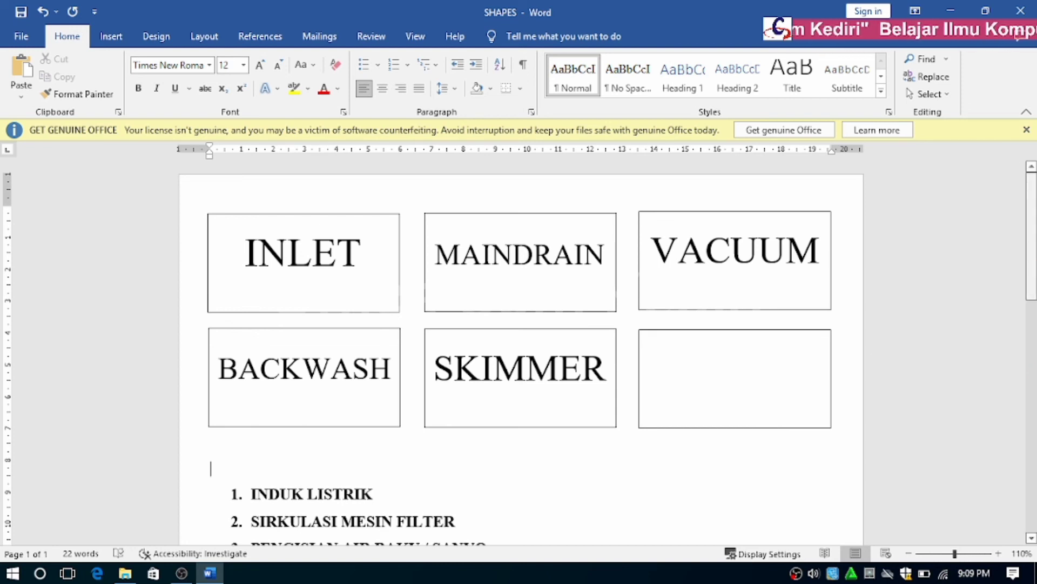
scroll(518, 351, "down", 3)
scroll(518, 351, "down", 3)
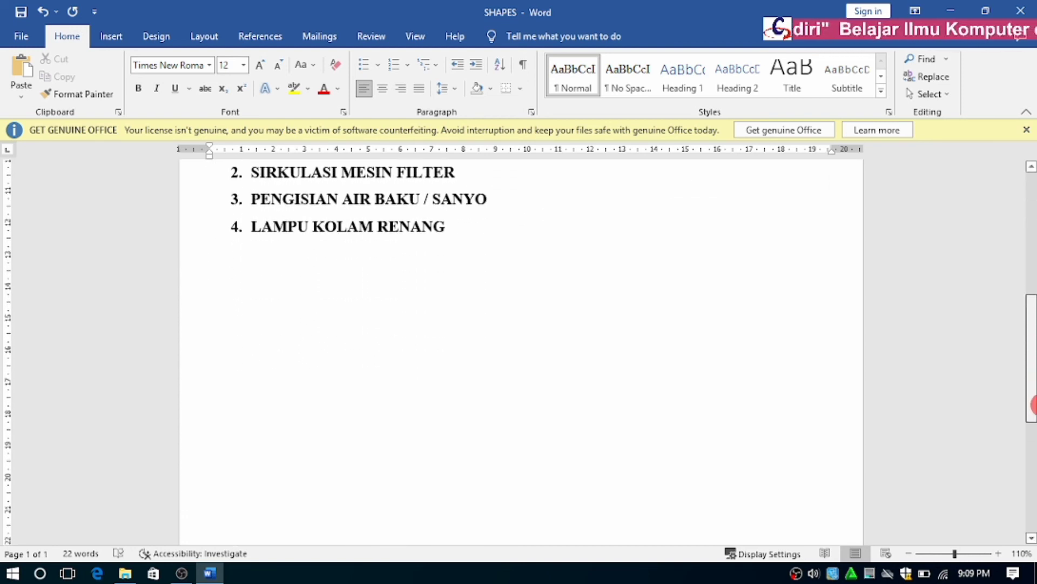
scroll(519, 351, "up", 2)
scroll(518, 351, "up", 3)
key("ctrl+s")
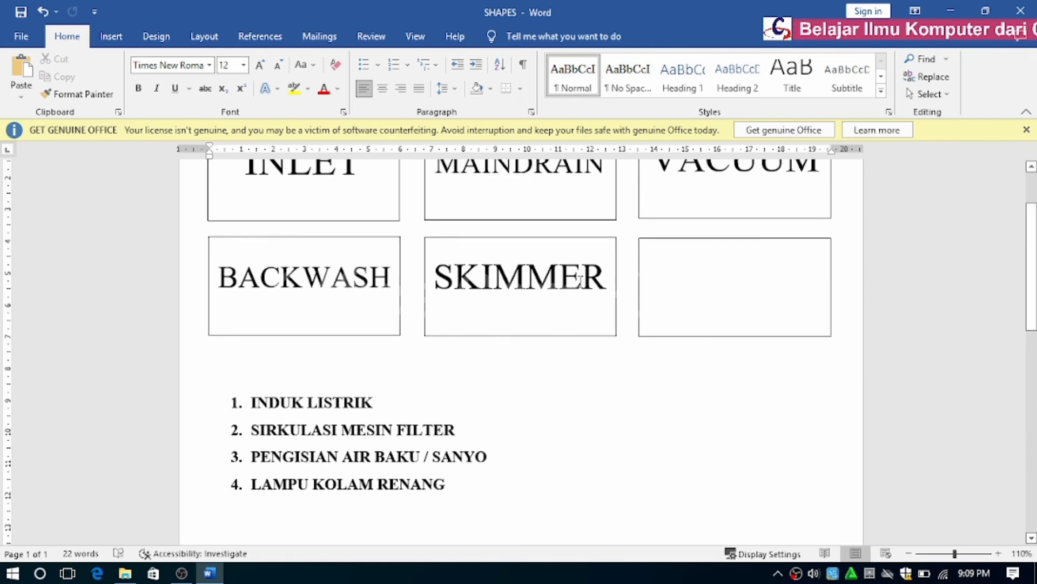
Open the File backstage view, then go back to the document
left_click(112, 38)
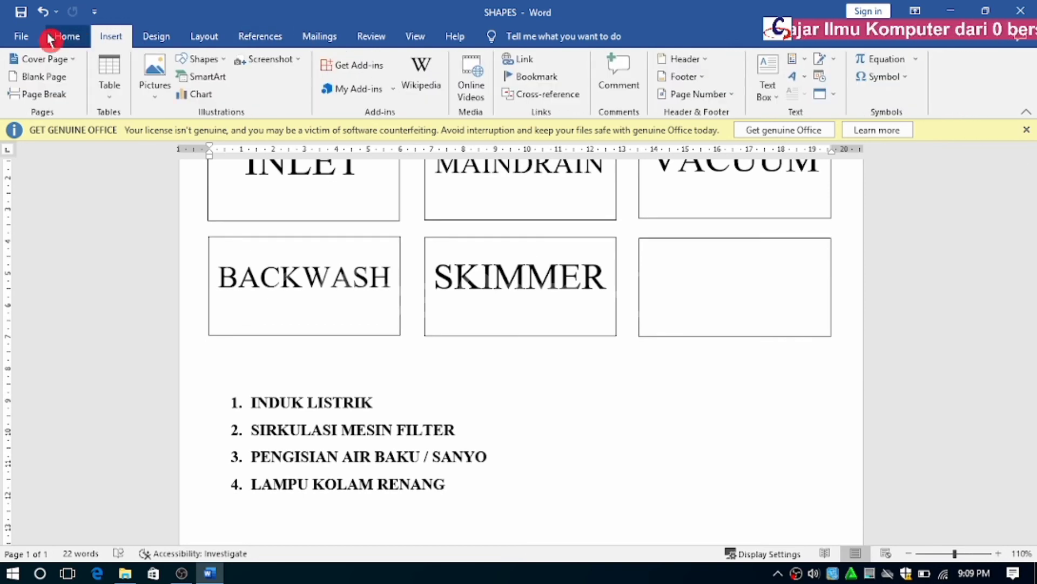
left_click(30, 41)
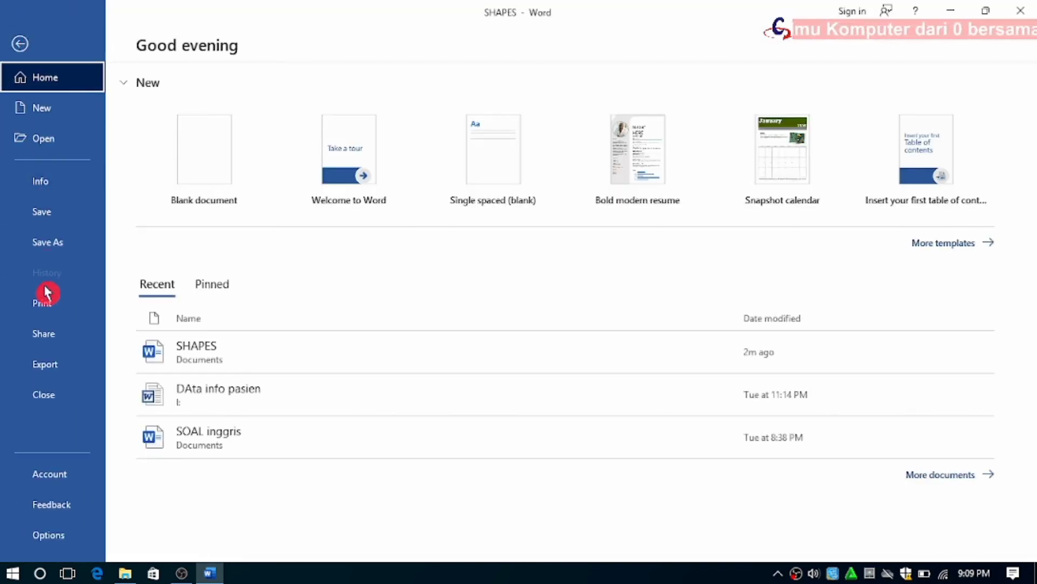
left_click(20, 43)
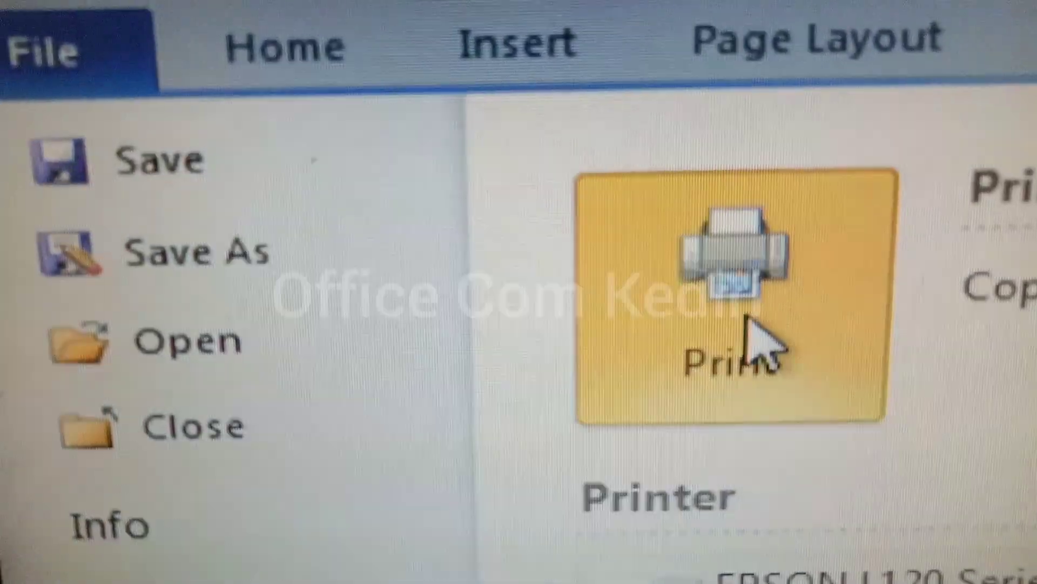
Print the SHAPES document on the EPSON printer
left_click(841, 415)
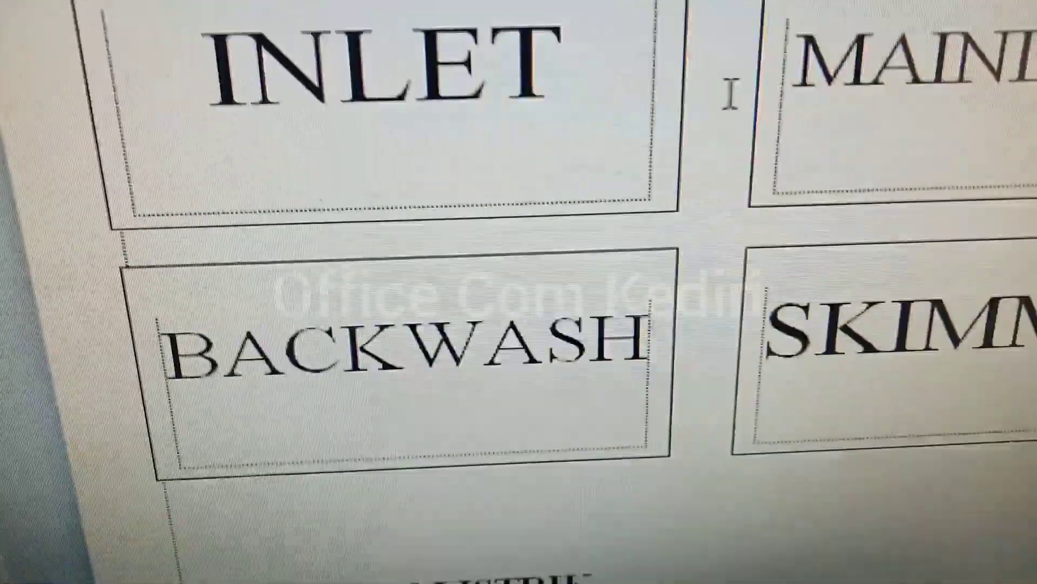